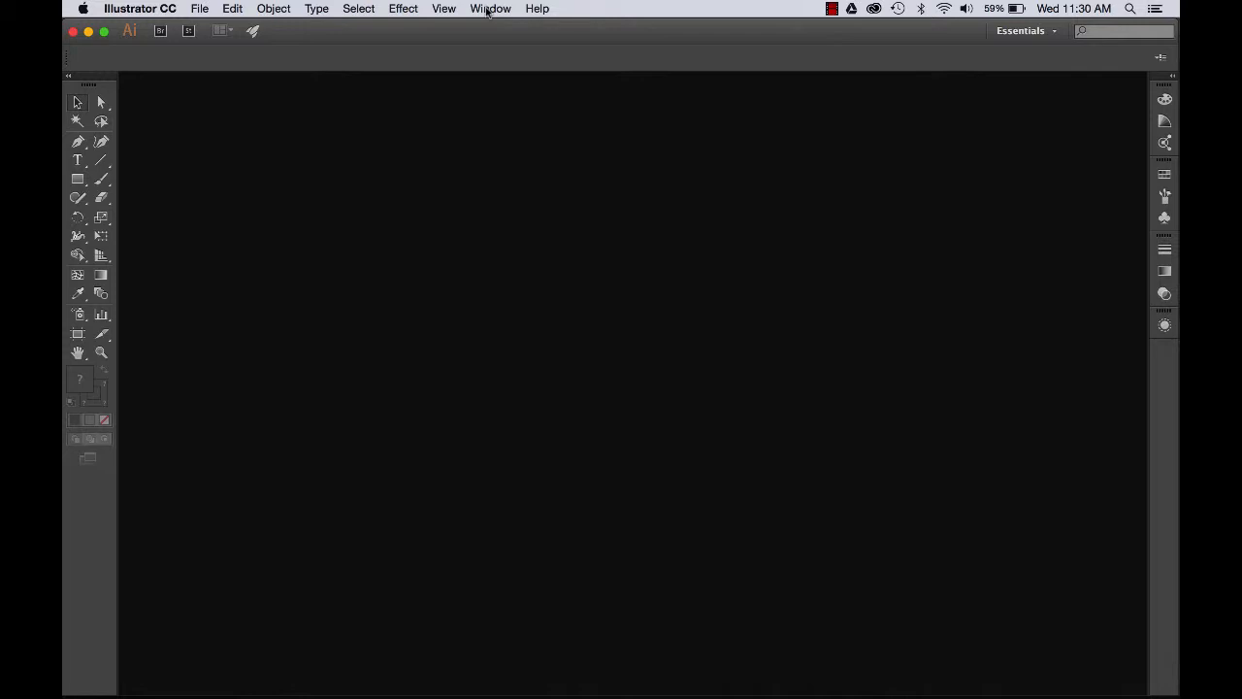
# Show the Creative Cloud libraries and look through My Library down to its saved graphics.
pyautogui.click(488, 10)
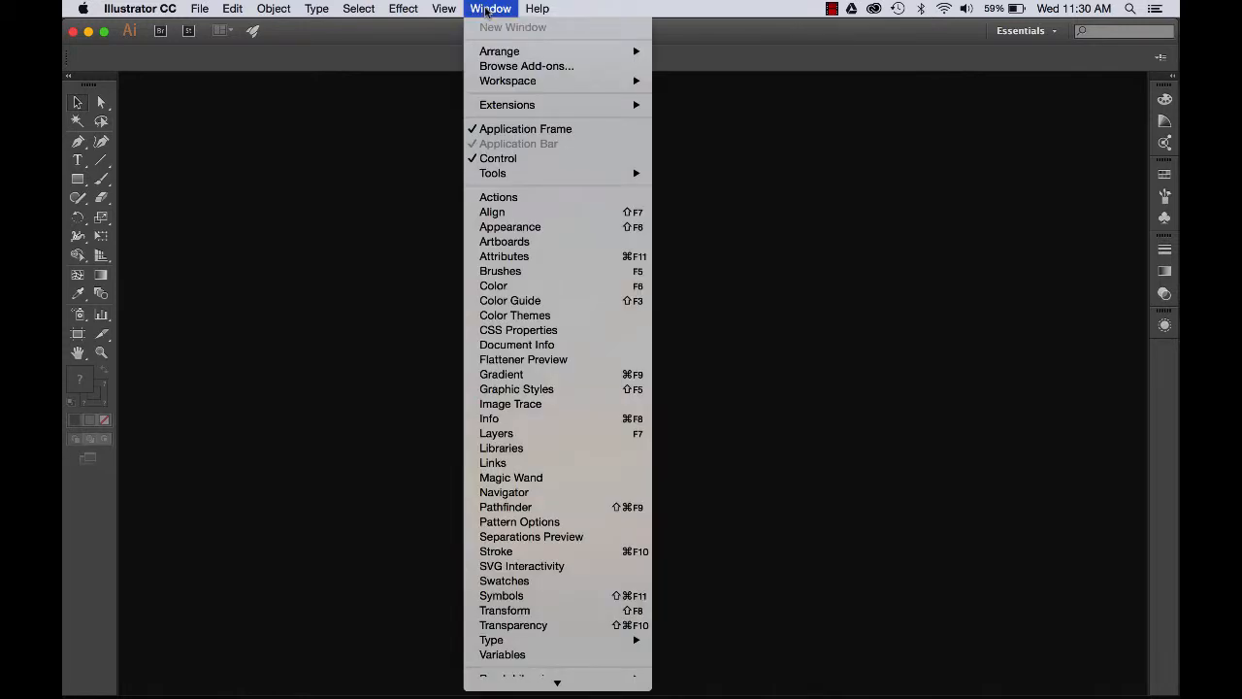
pyautogui.click(514, 447)
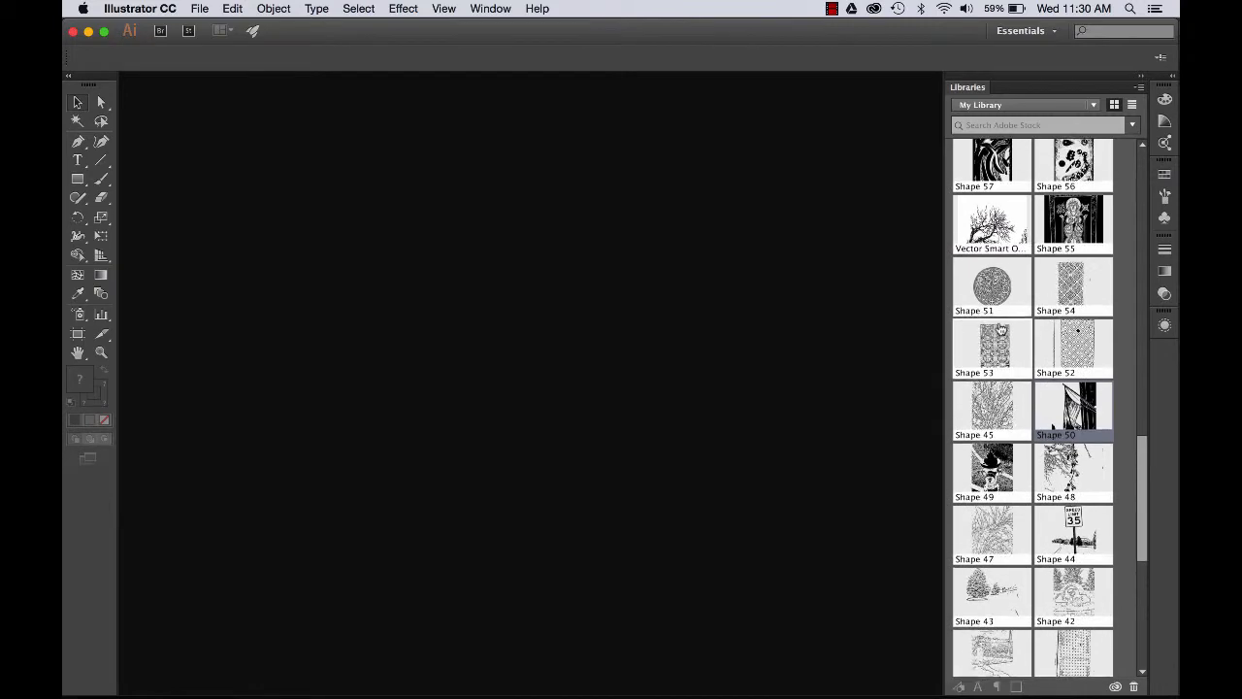
pyautogui.scroll(20, 1000, 329)
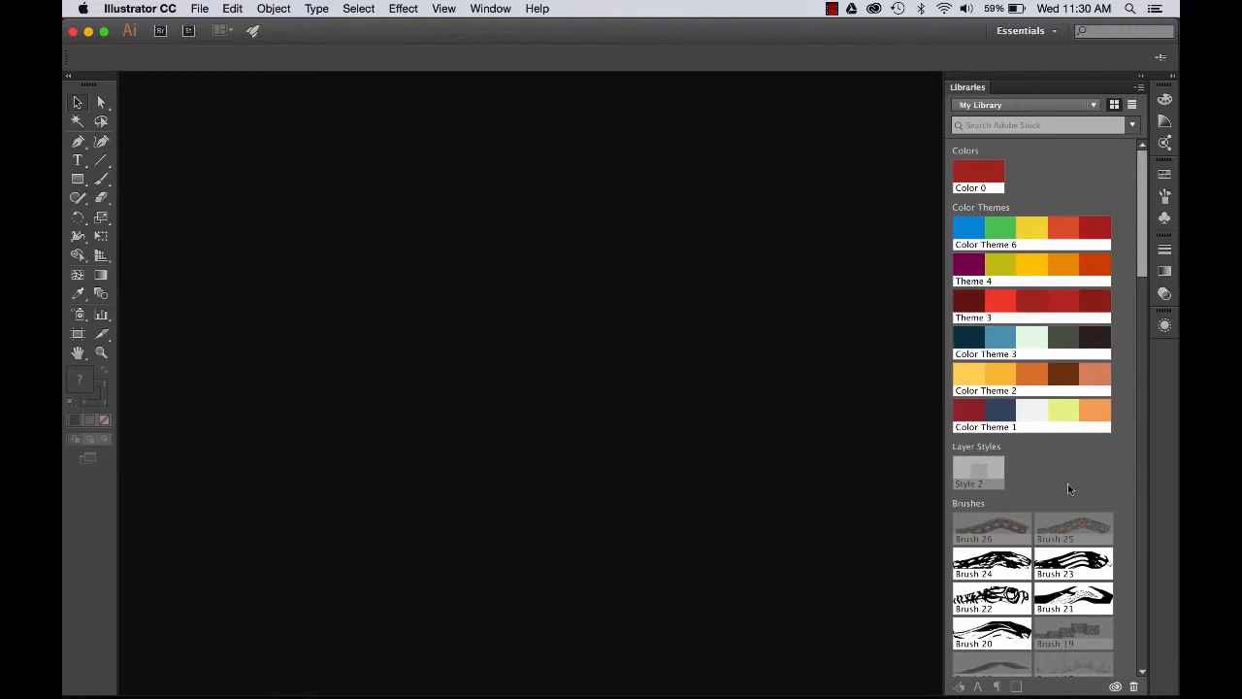
pyautogui.scroll(-8, 1068, 488)
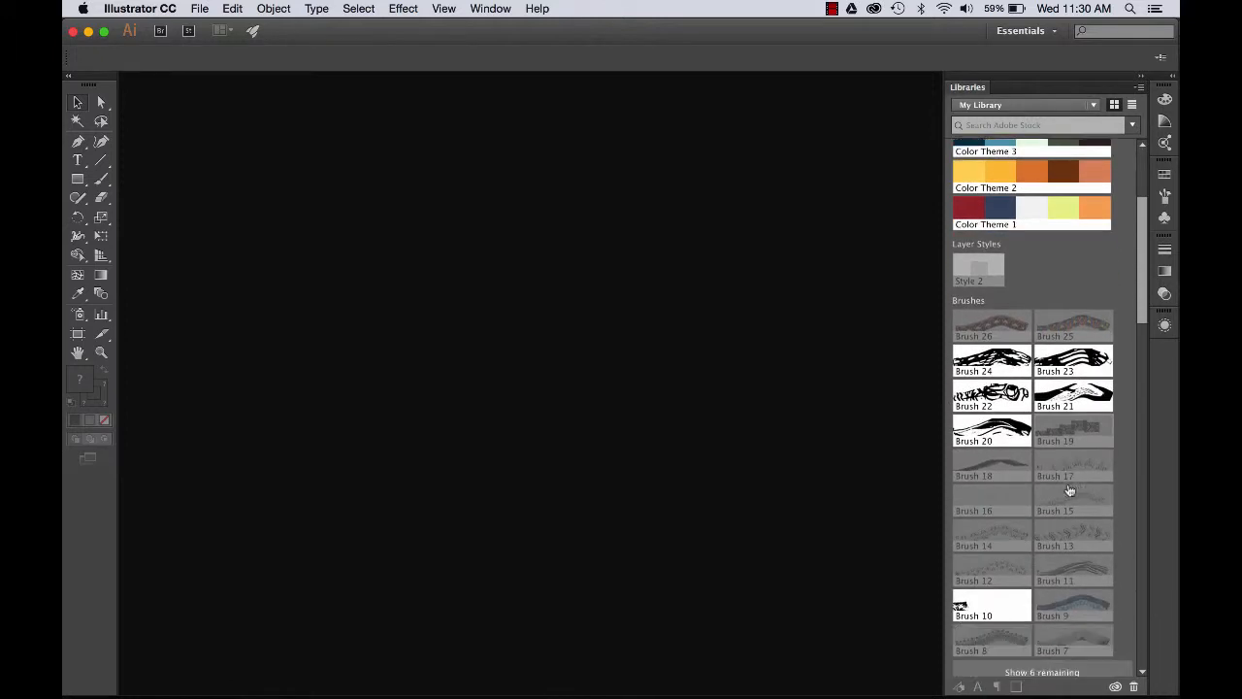
pyautogui.scroll(-5, 1068, 488)
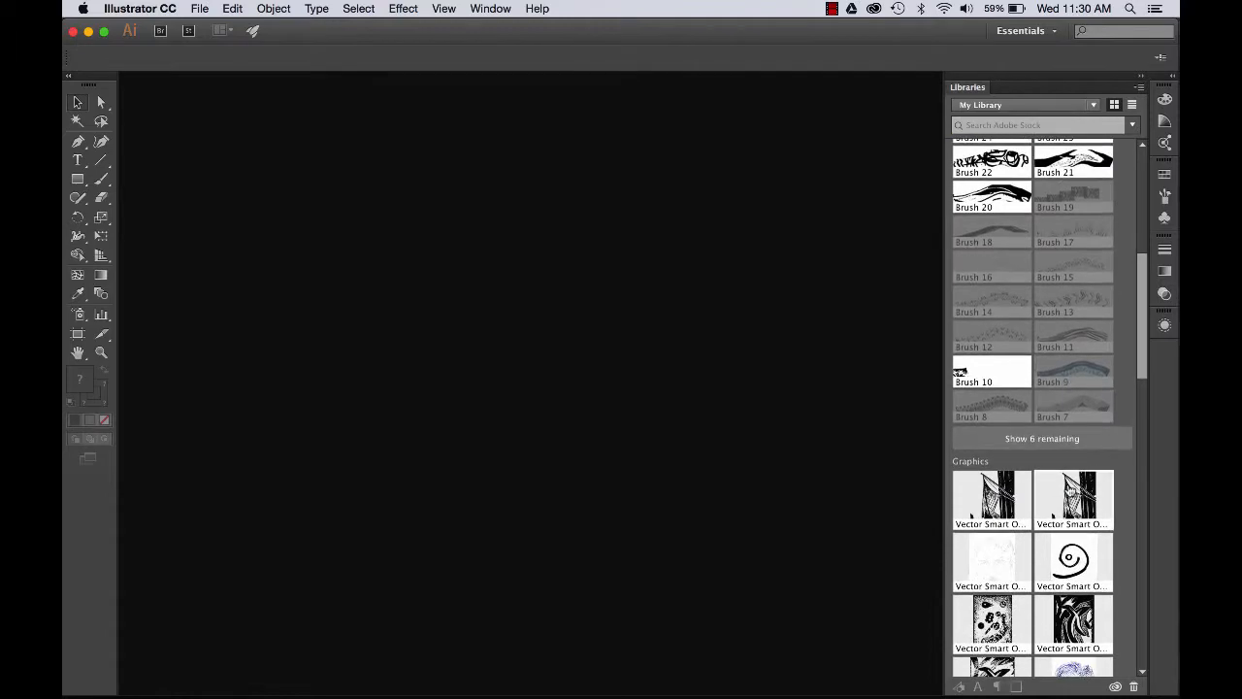
pyautogui.scroll(-5, 1068, 488)
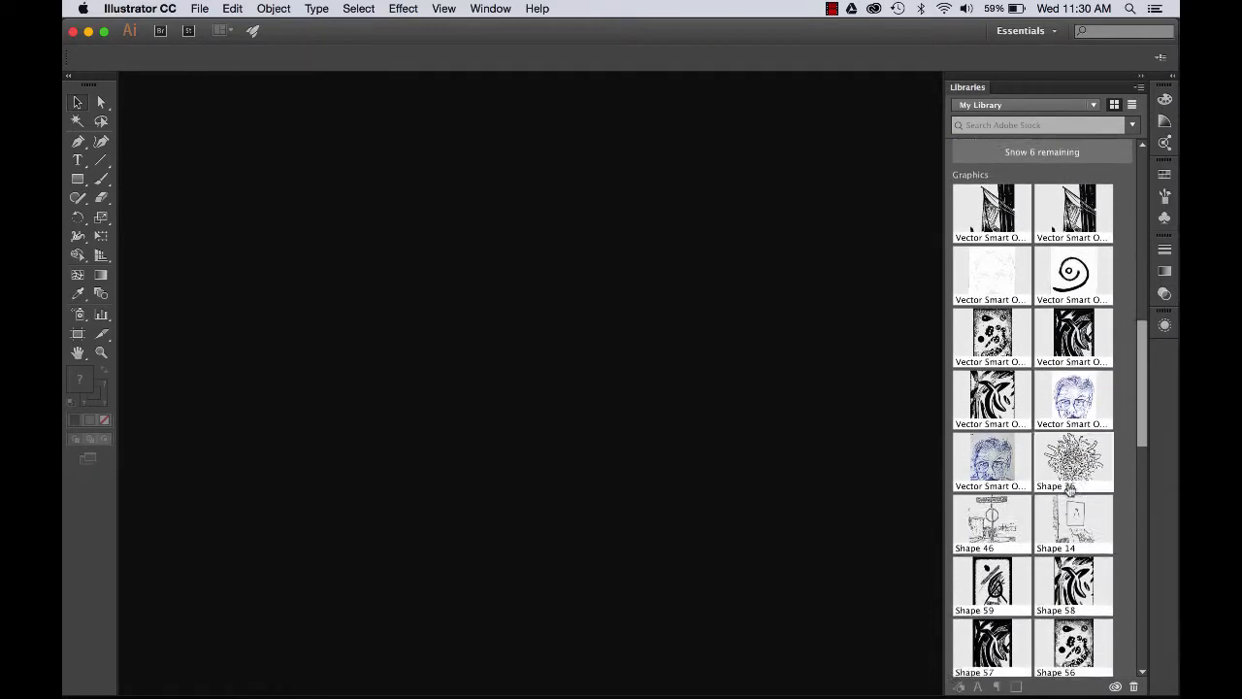
pyautogui.scroll(-1, 1068, 488)
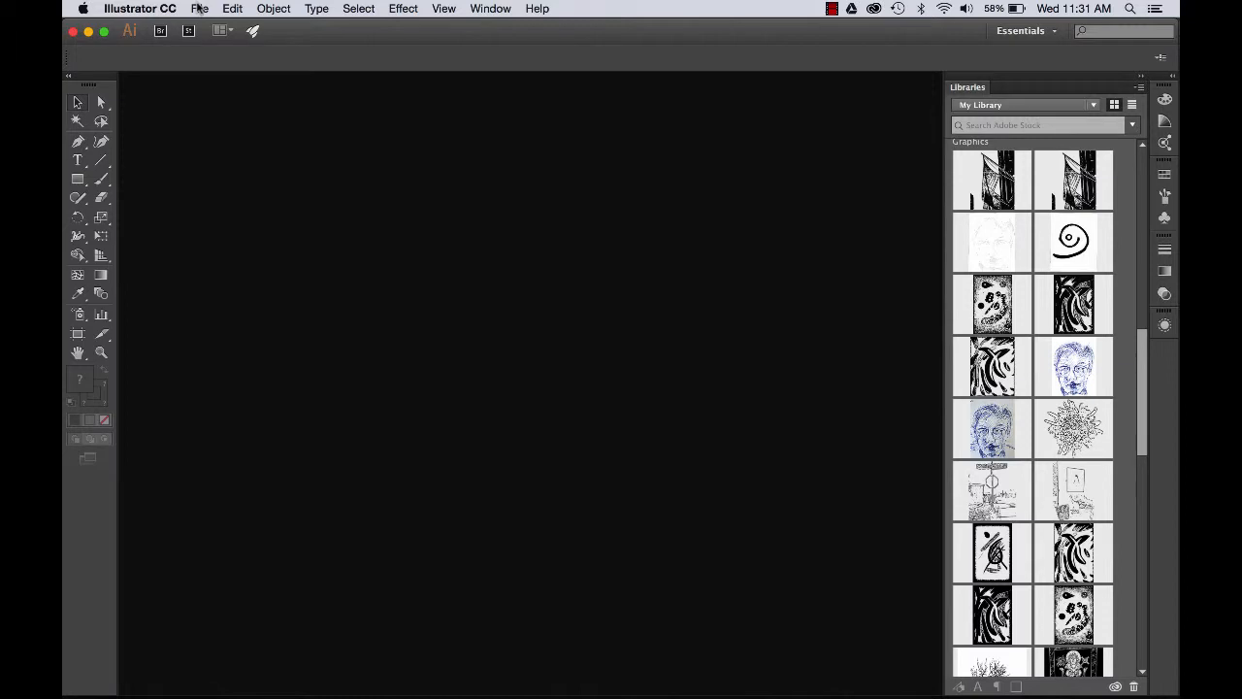
# Create a new one-artboard CMYK document 11 in wide by 14 in high.
pyautogui.click(199, 8)
pyautogui.click(203, 29)
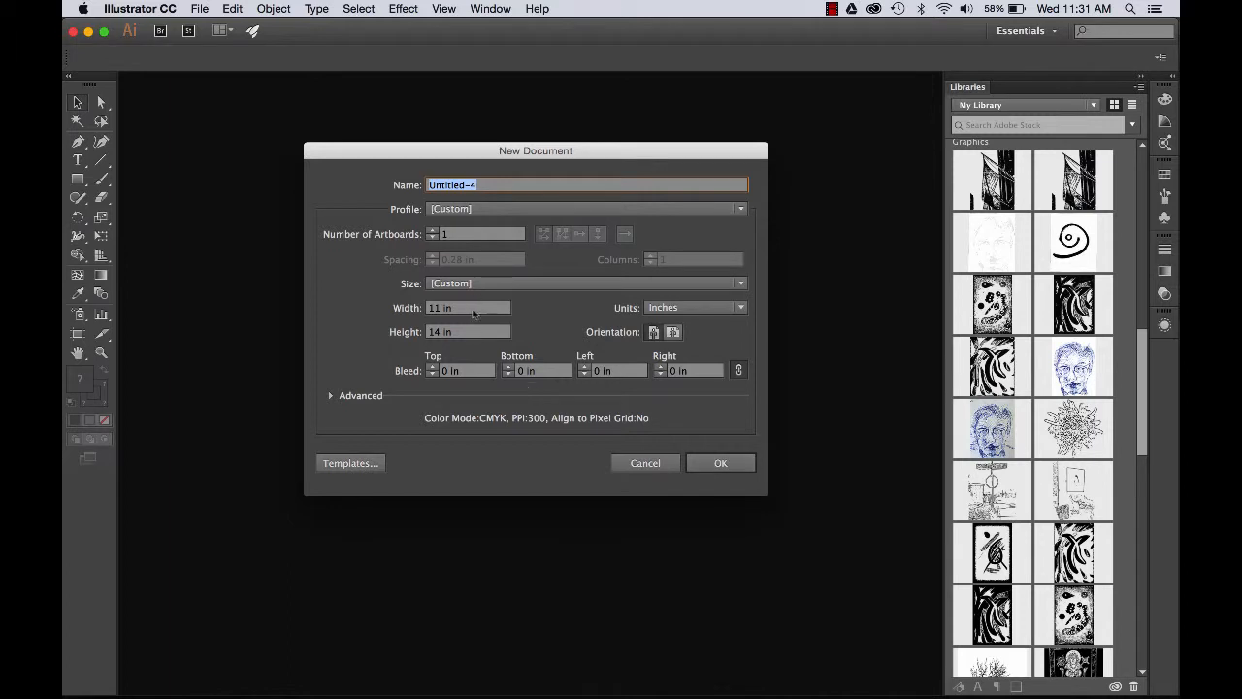
pyautogui.click(721, 465)
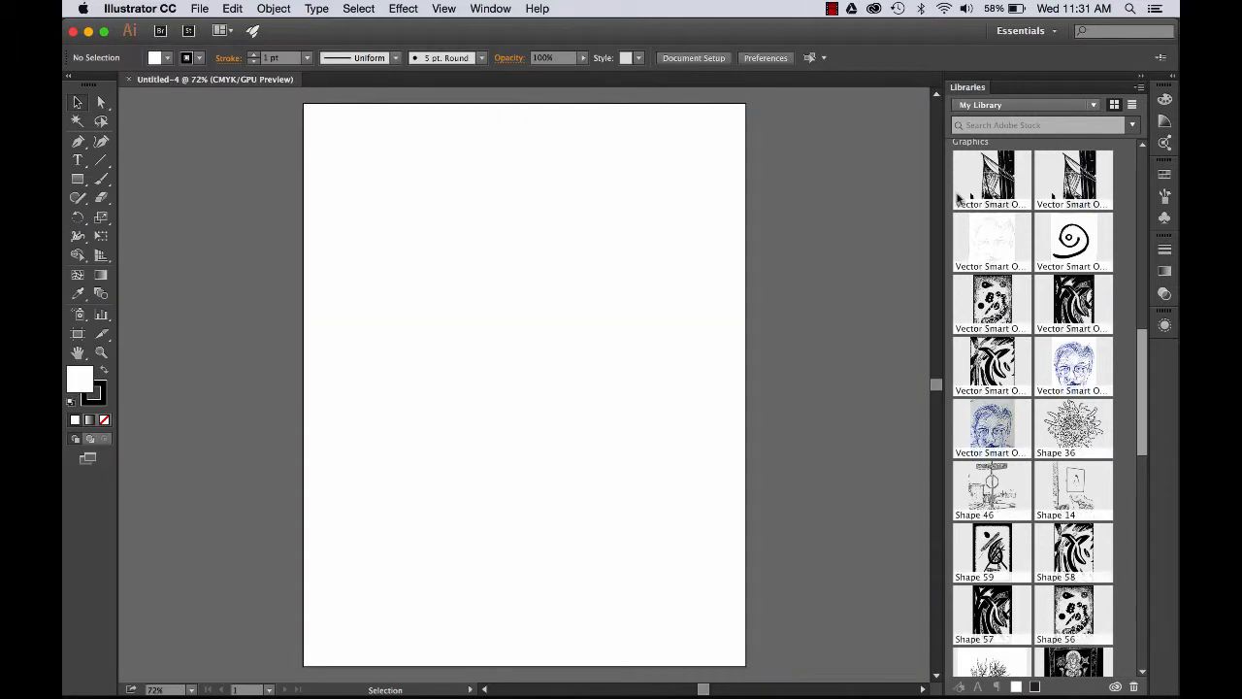
# Place the black-and-white flag graphic from My Library at the centre of the artboard and copy it.
pyautogui.moveTo(1079, 176); pyautogui.dragTo(517, 402)
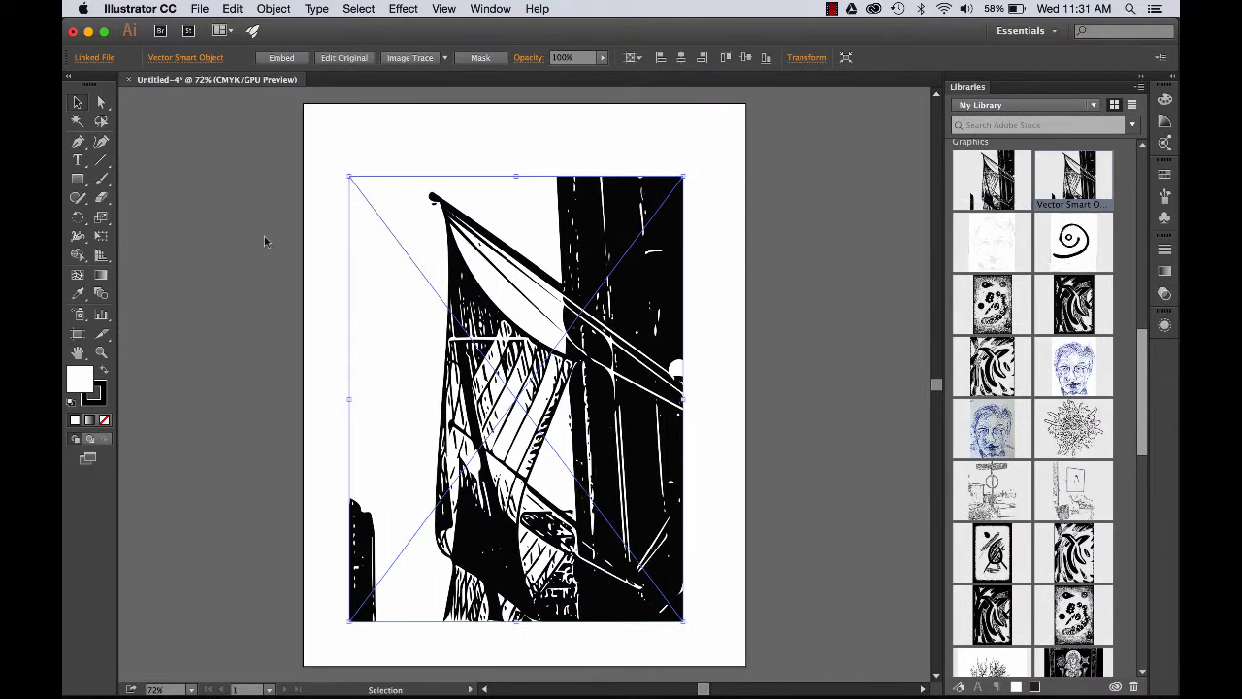
pyautogui.click(231, 9)
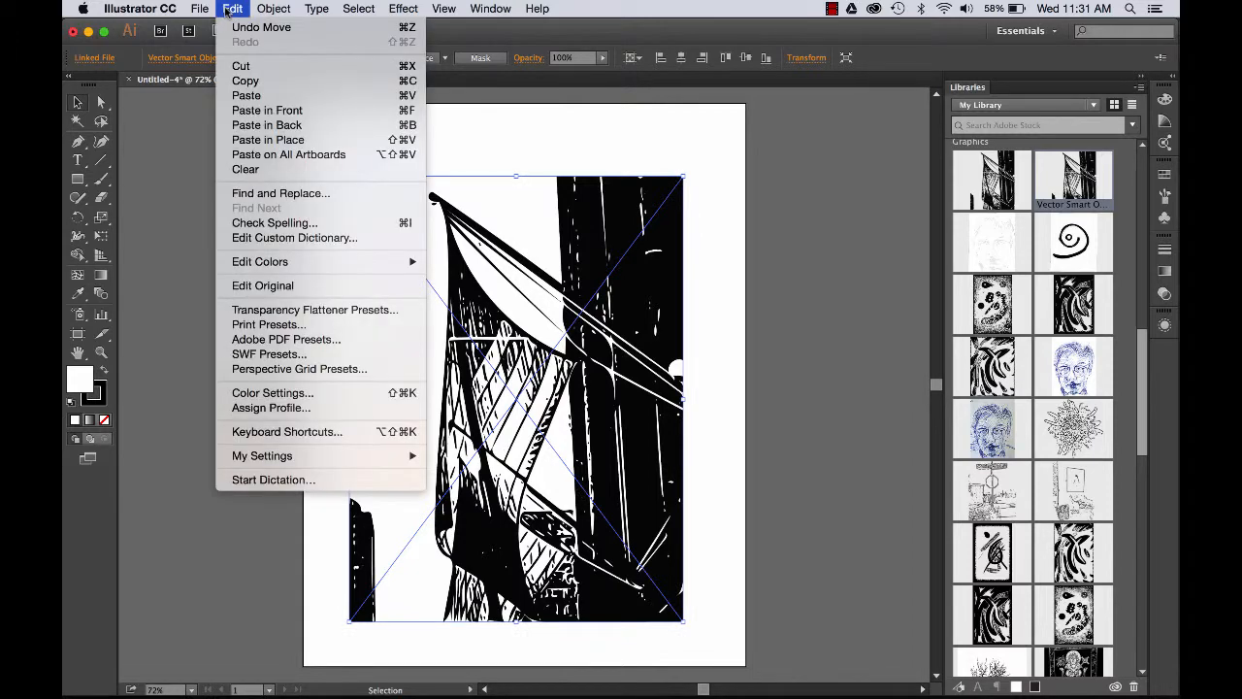
pyautogui.click(245, 81)
# Switch to Photoshop and create a new clipboard-sized document, 598 x 797 pixels at 72 pixels/inch, CMYK, white background.
pyautogui.moveTo(1067, 685)
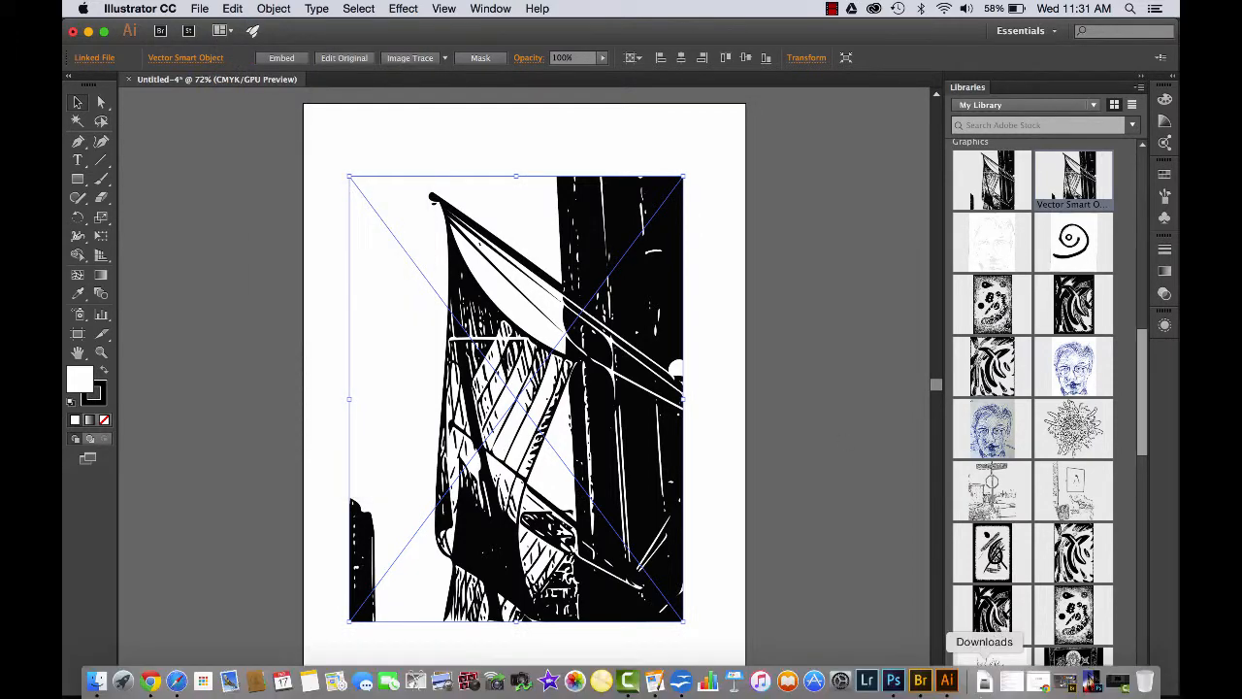
pyautogui.click(894, 681)
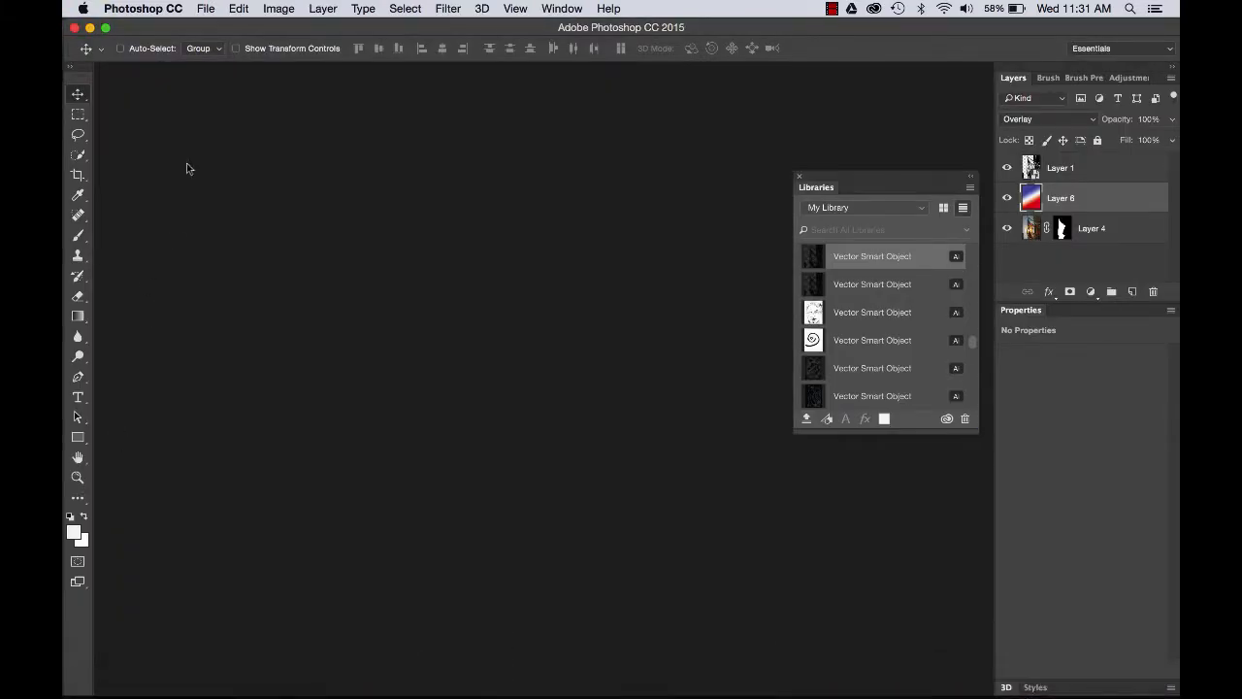
pyautogui.click(205, 7)
pyautogui.click(206, 26)
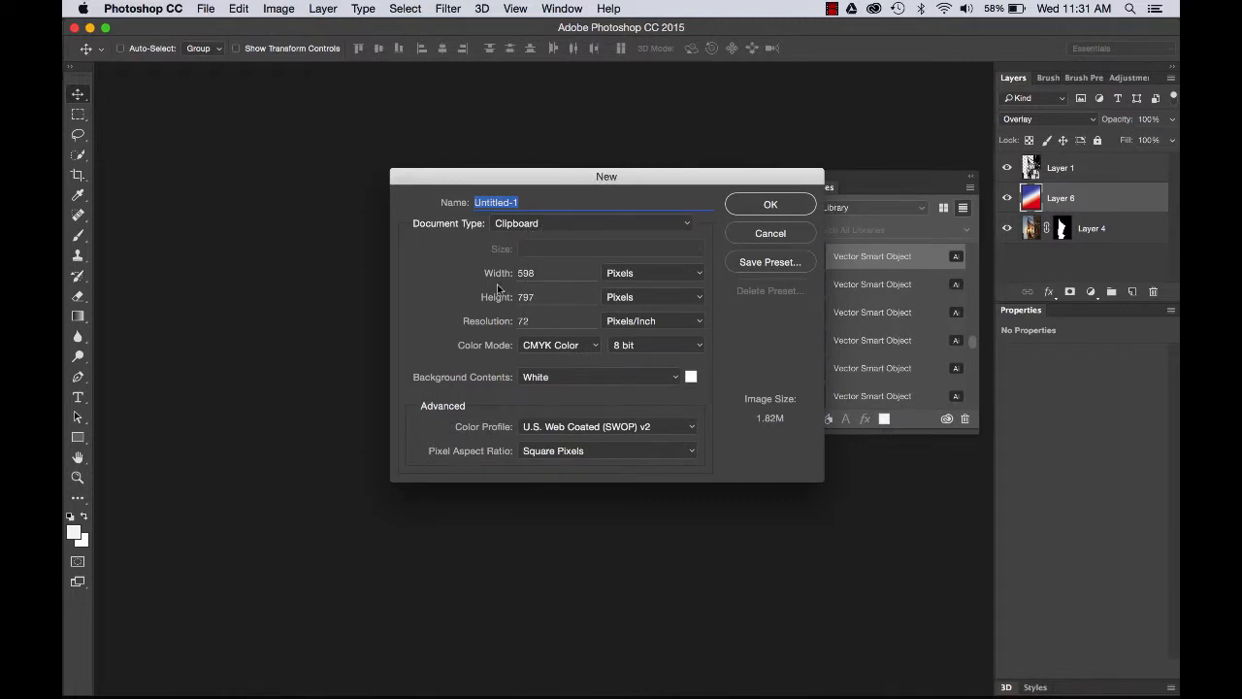
pyautogui.click(785, 205)
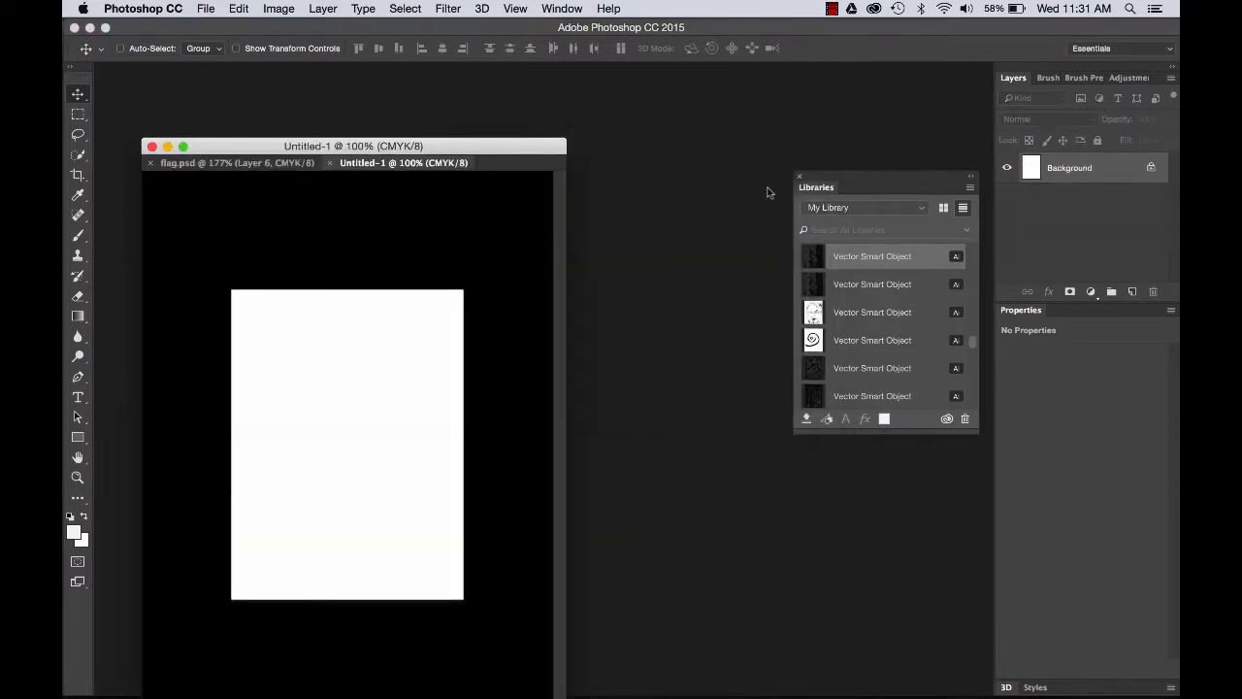
# Paste the flag graphic as a Smart Object, adding it to the current library, and commit its placement.
pyautogui.press('super+v')
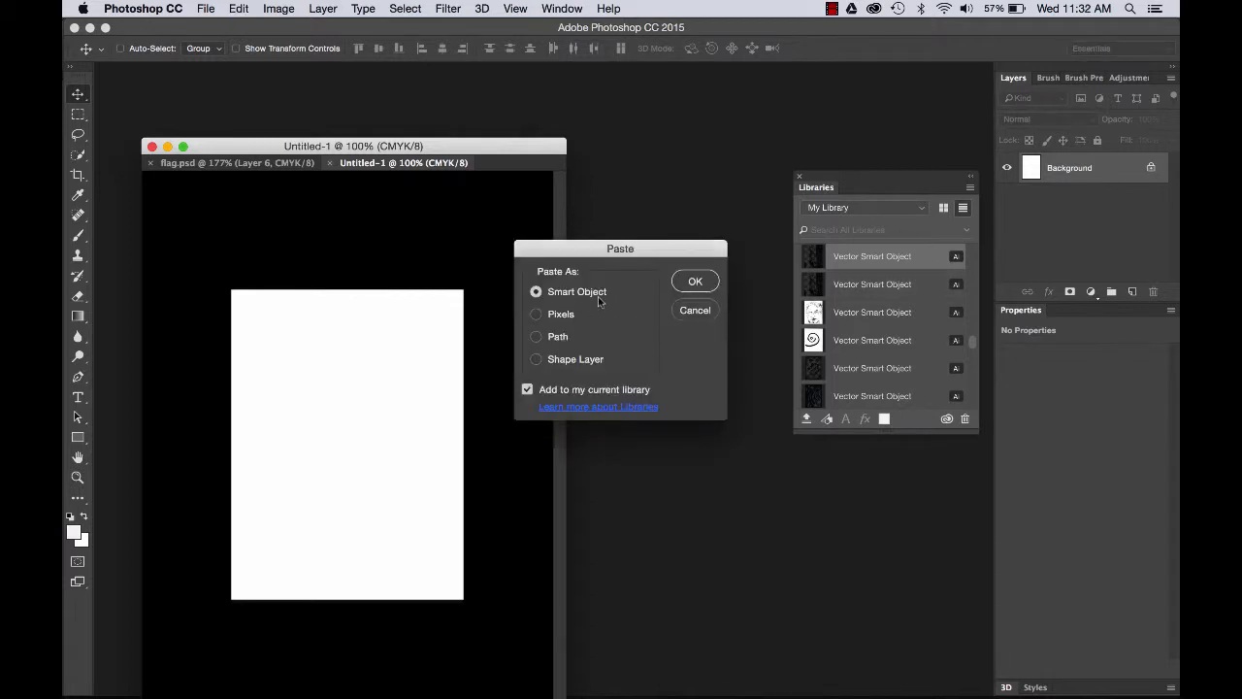
pyautogui.click(697, 283)
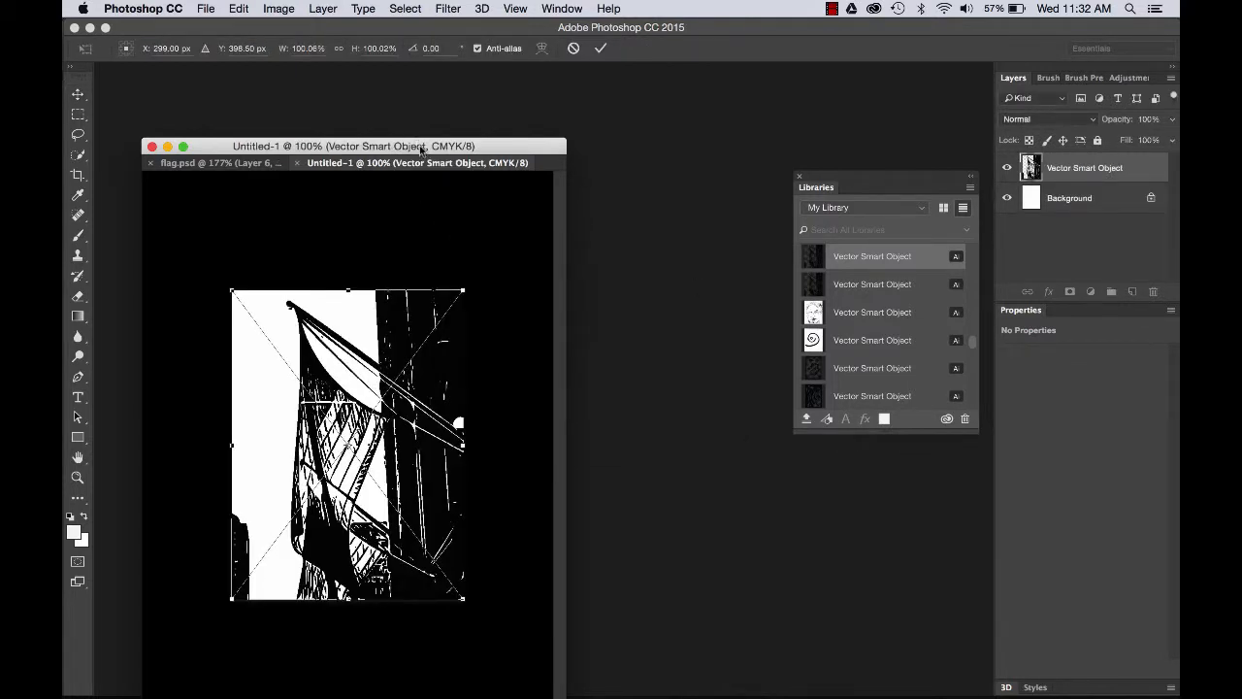
pyautogui.moveTo(423, 148); pyautogui.dragTo(613, 93)
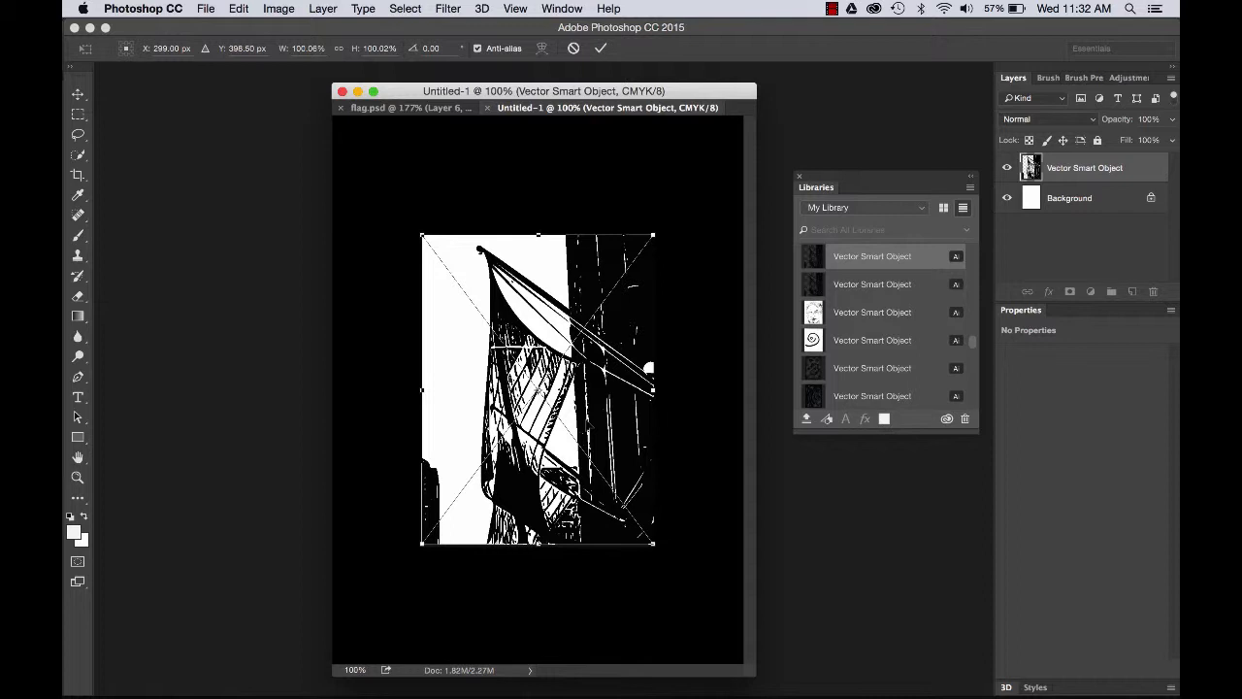
pyautogui.press('Return')
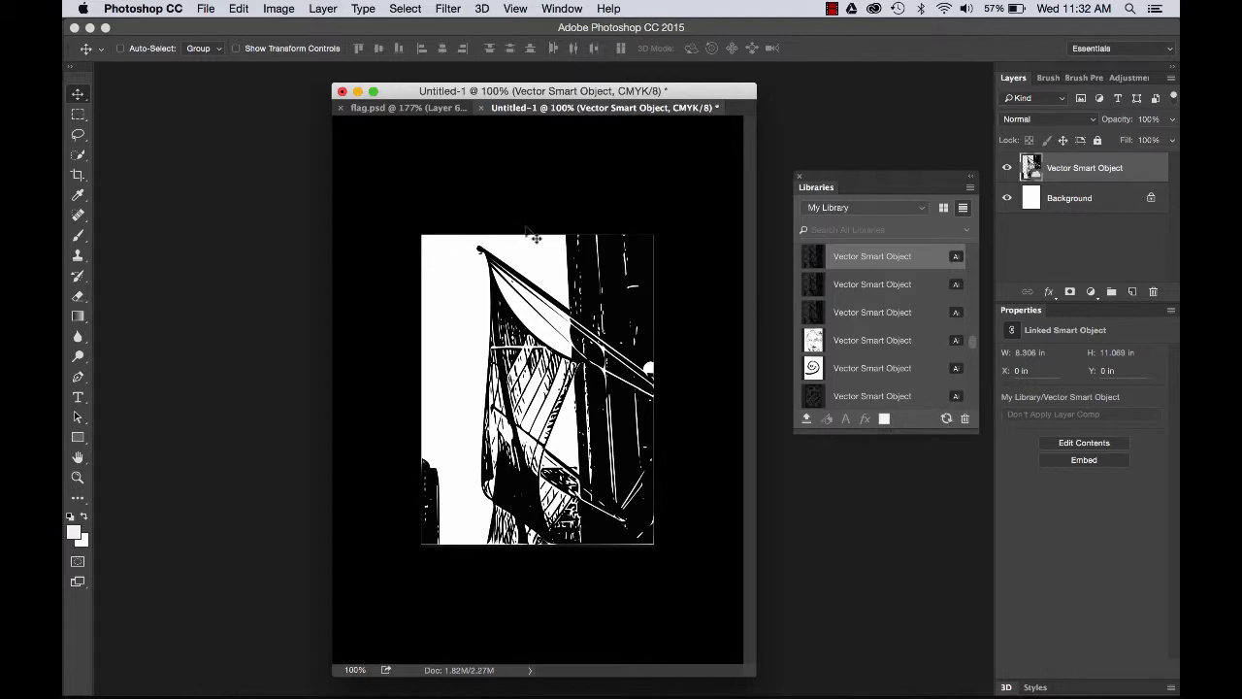
# Zoom in on the pasted flag artwork and enlarge the document window to show it in full.
pyautogui.press('super+plus')
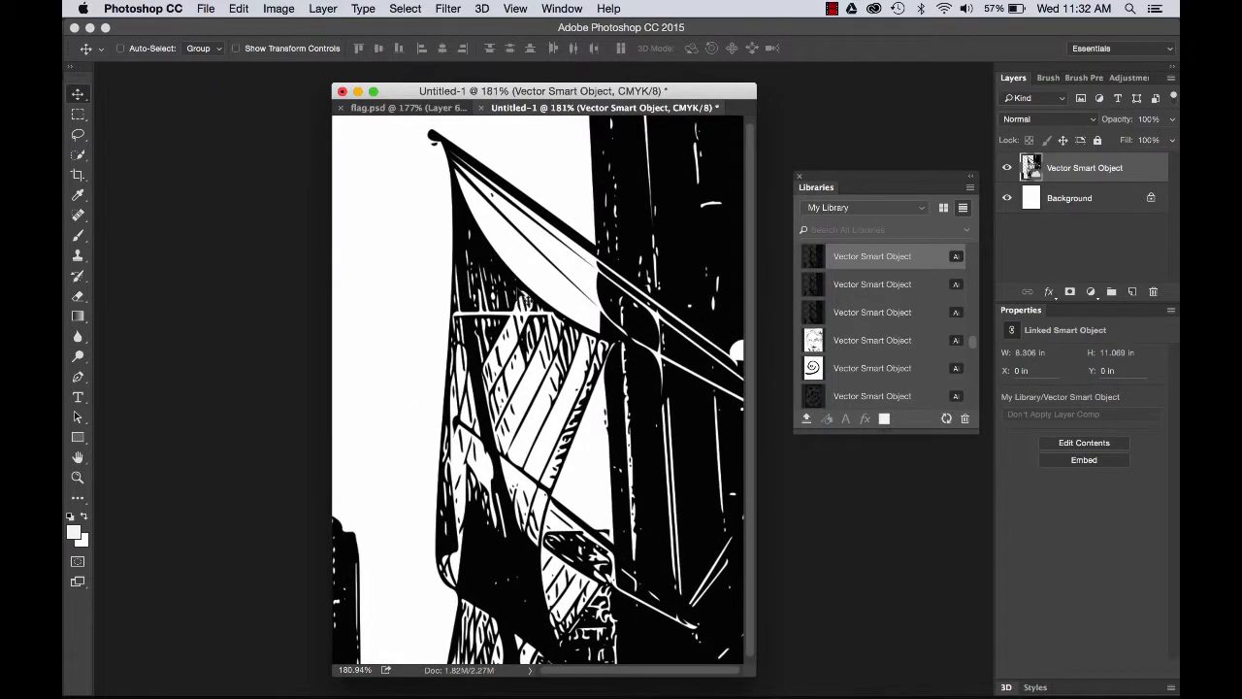
pyautogui.moveTo(516, 92); pyautogui.dragTo(347, 82)
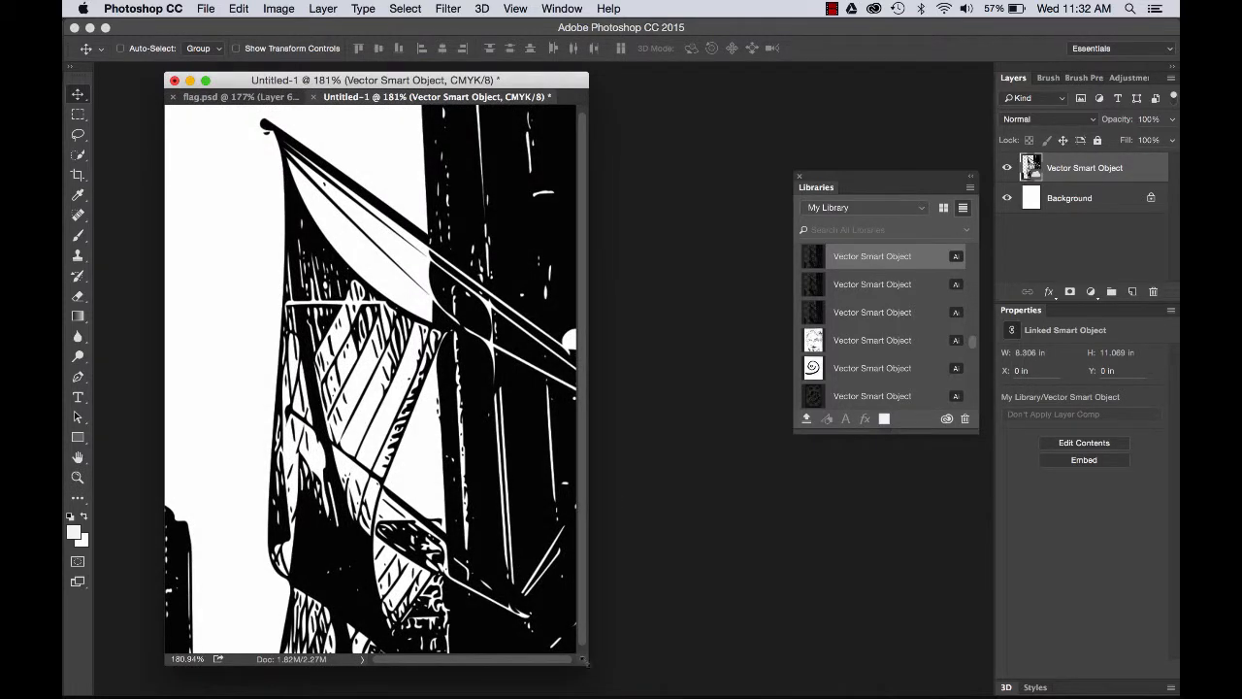
pyautogui.moveTo(583, 659); pyautogui.dragTo(713, 690)
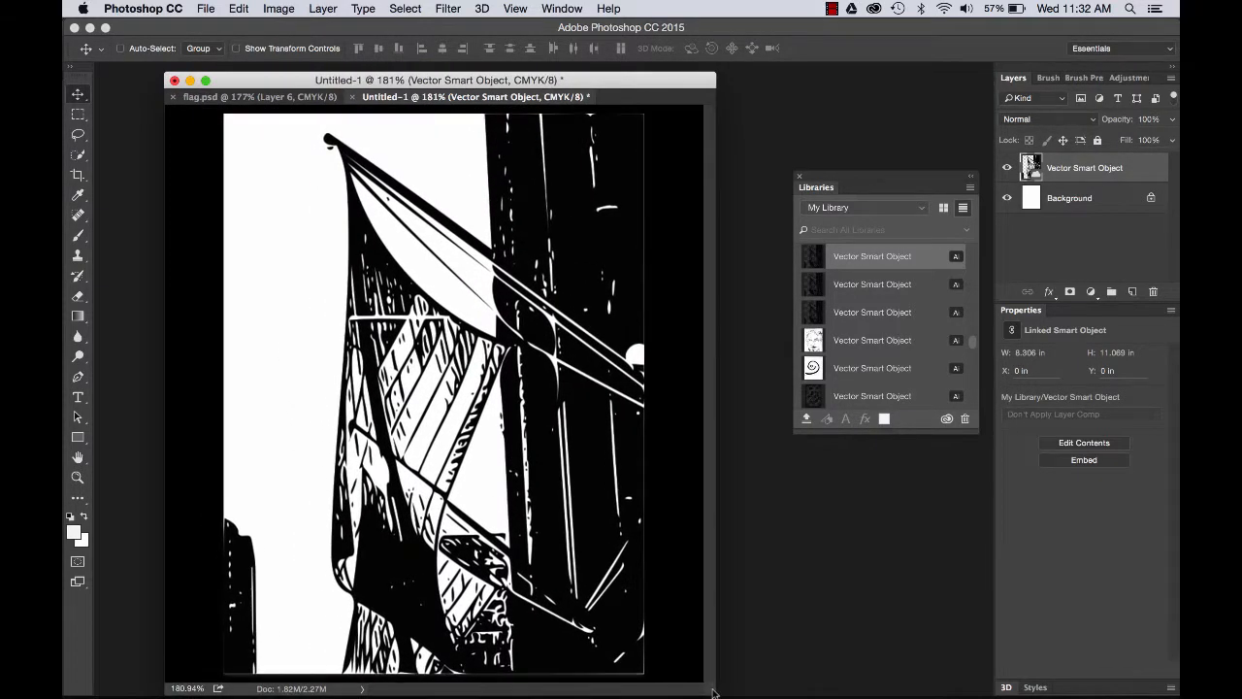
# In flag.psd, rename Layer 6, the blue-white-red overlay layer, as gradient.
pyautogui.click(288, 101)
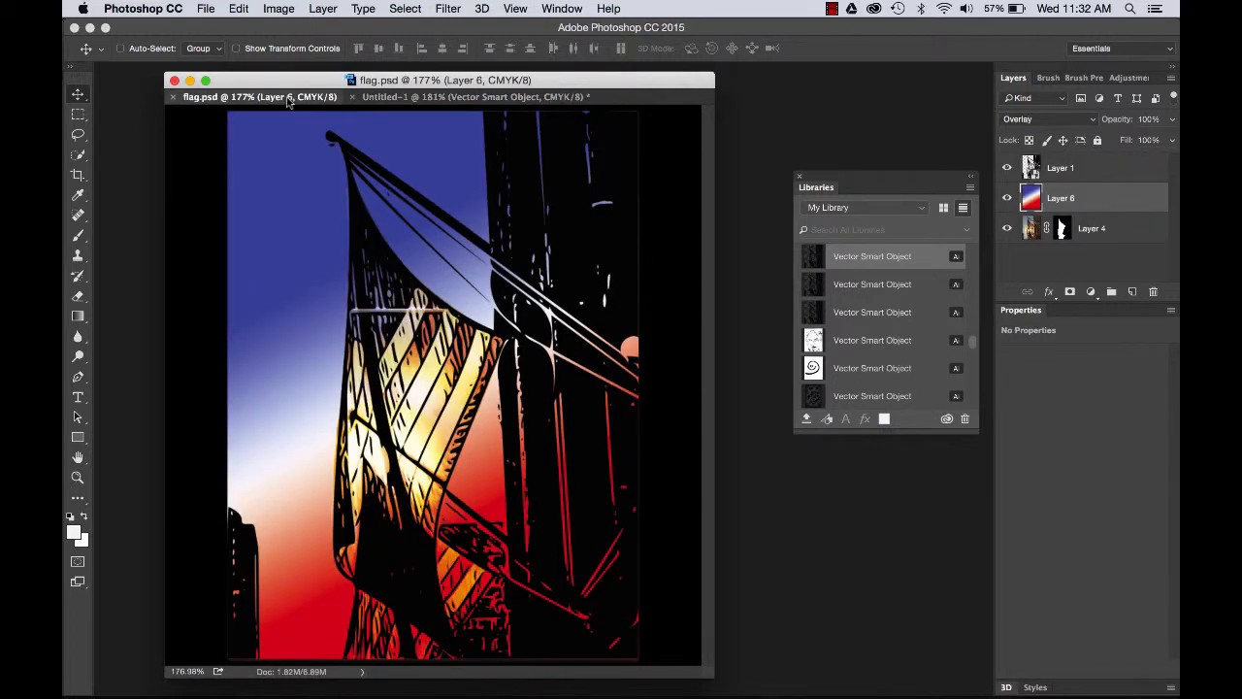
pyautogui.click(1058, 170)
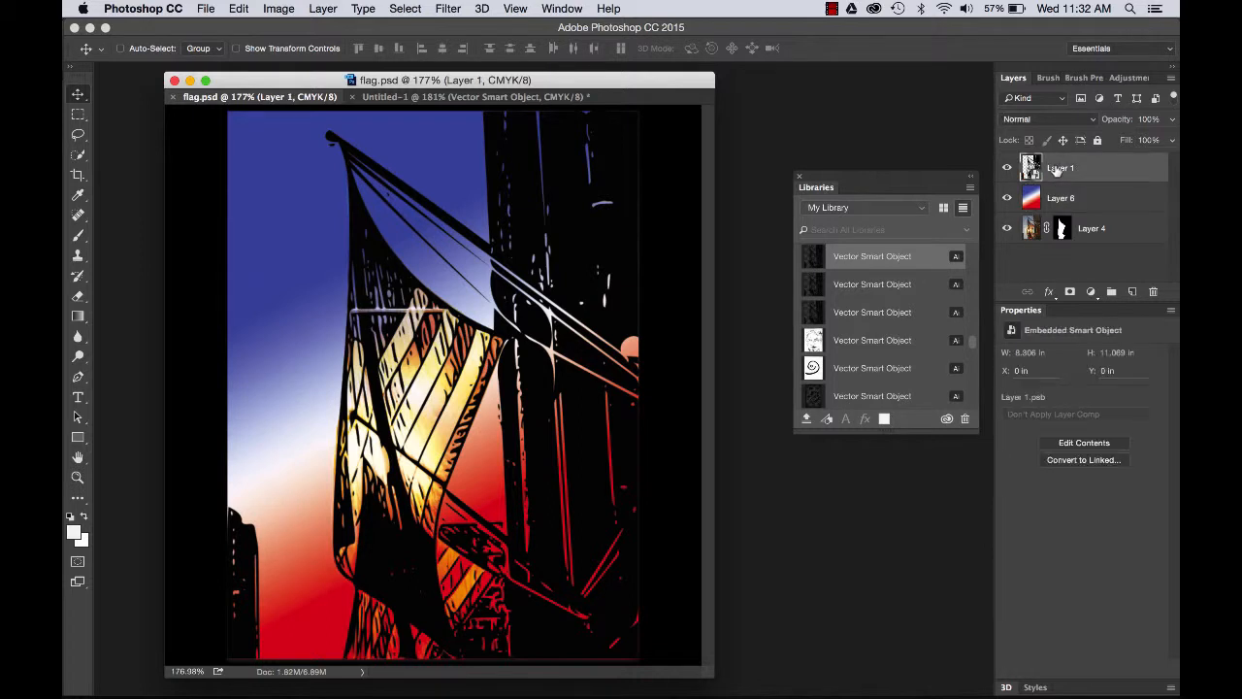
pyautogui.doubleClick(1056, 170)
pyautogui.click(1067, 202)
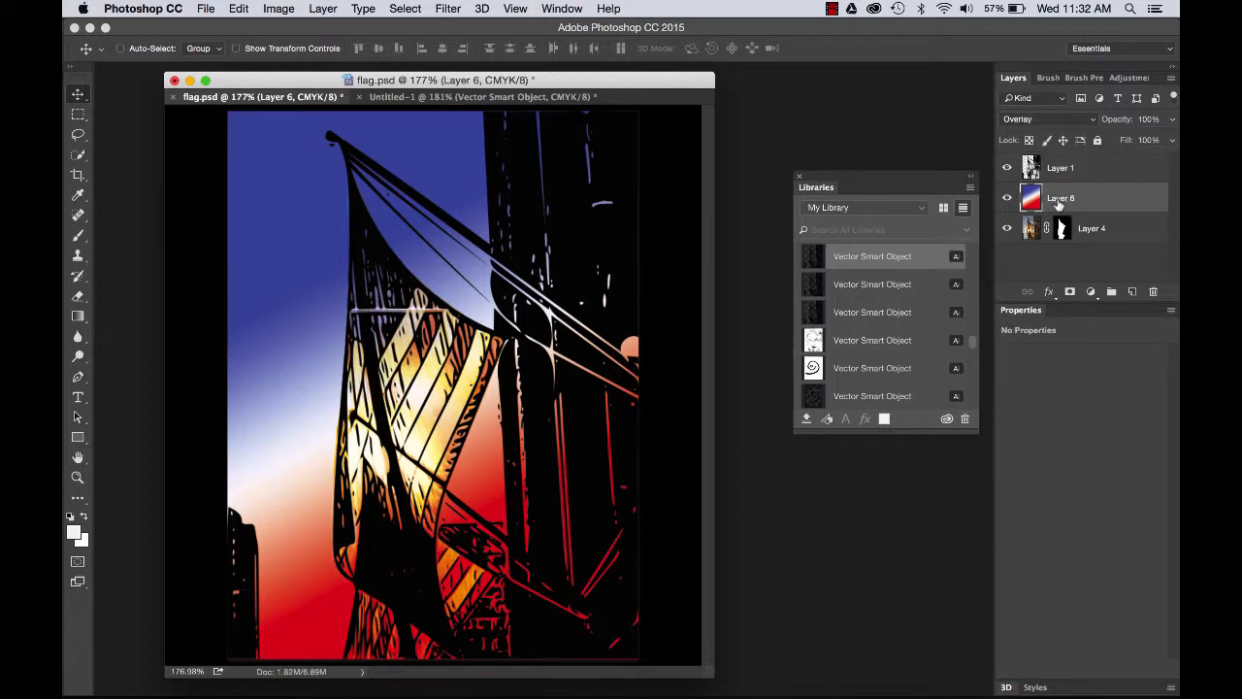
pyautogui.doubleClick(1063, 197)
pyautogui.moveTo(1048, 198); pyautogui.dragTo(1073, 198)
pyautogui.write('s')
pyautogui.write('radient')
pyautogui.press('Return')
# Rename Layer 1 as graphic and the masked Layer 4 as photo.
pyautogui.doubleClick(1061, 170)
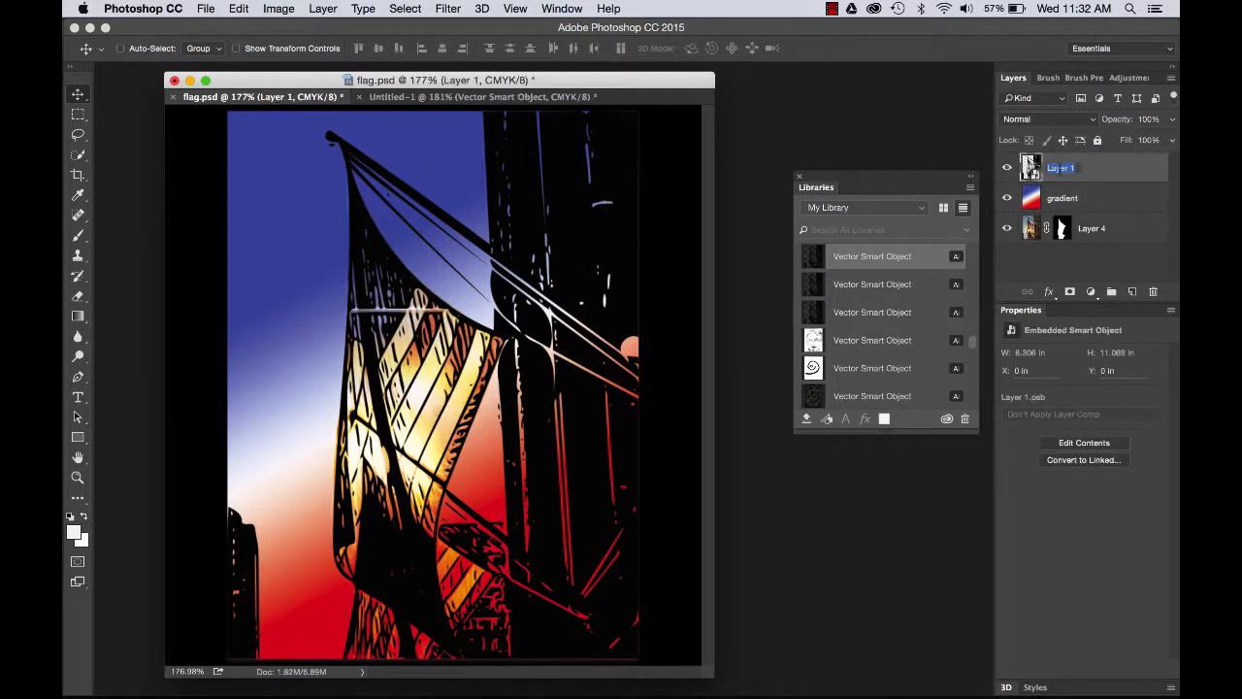
pyautogui.write('graphic')
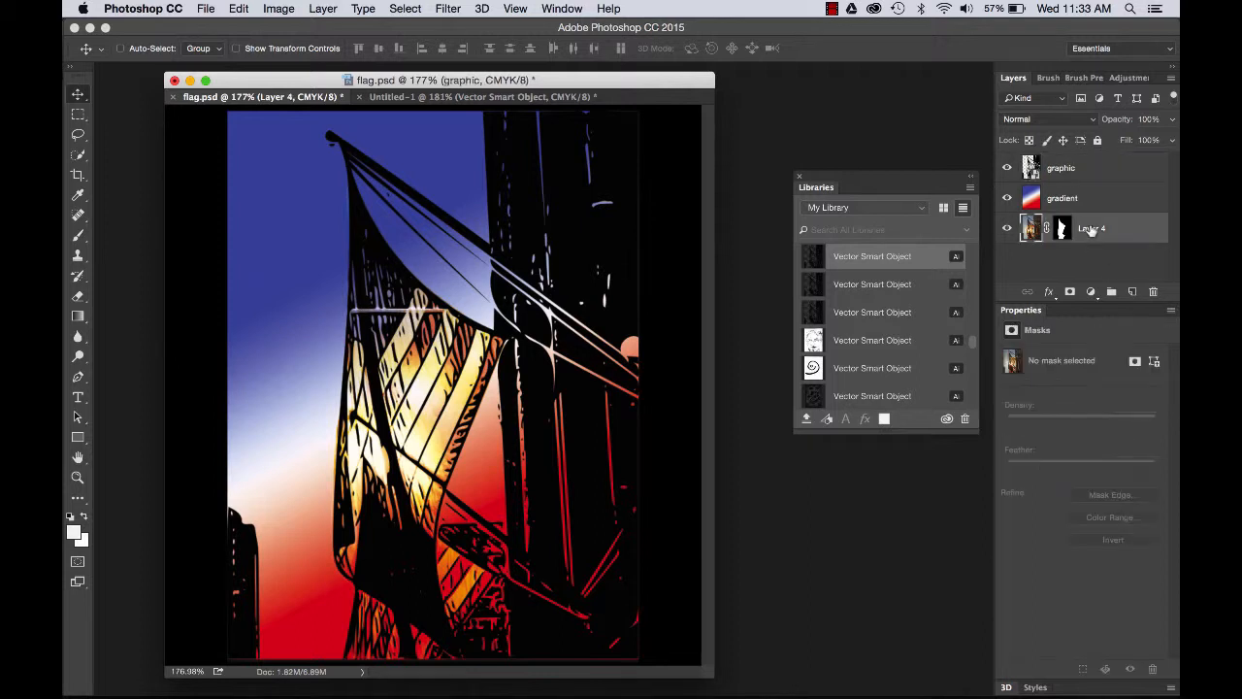
pyautogui.click(1091, 230)
pyautogui.doubleClick(1092, 230)
pyautogui.write('photo')
pyautogui.click(1090, 260)
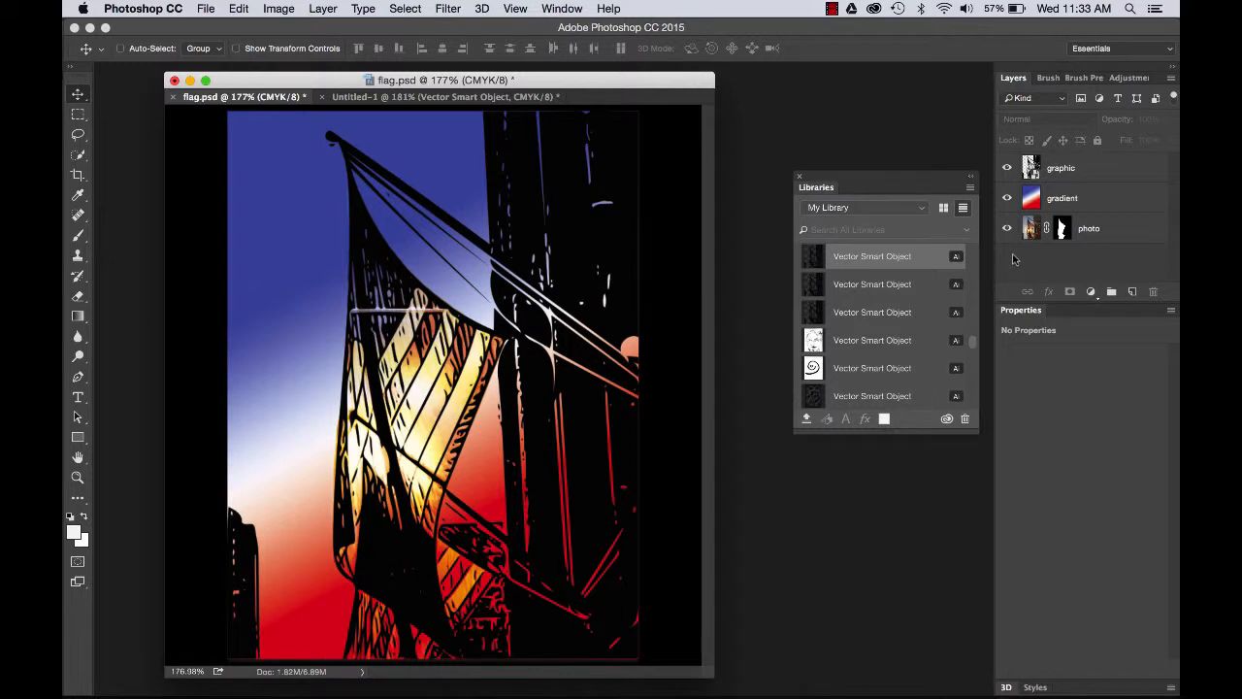
# Hide the graphic and gradient layers to examine the masked photo beneath, and show both layers again.
pyautogui.click(1007, 169)
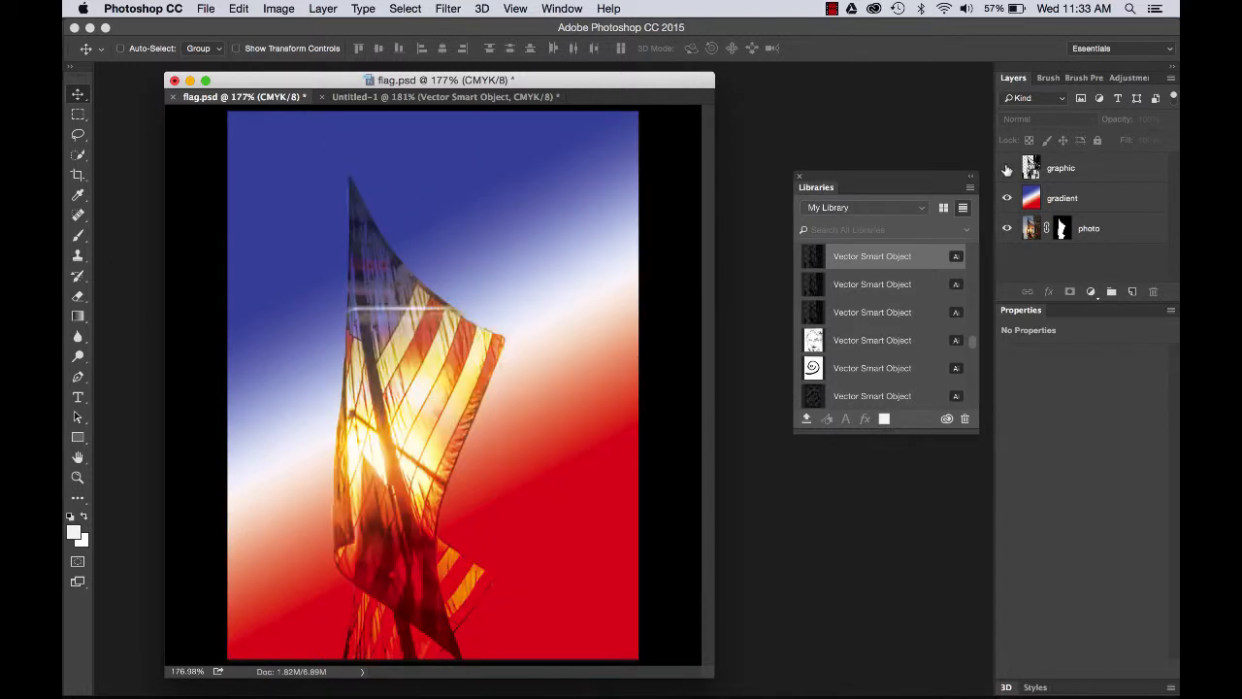
pyautogui.click(1007, 198)
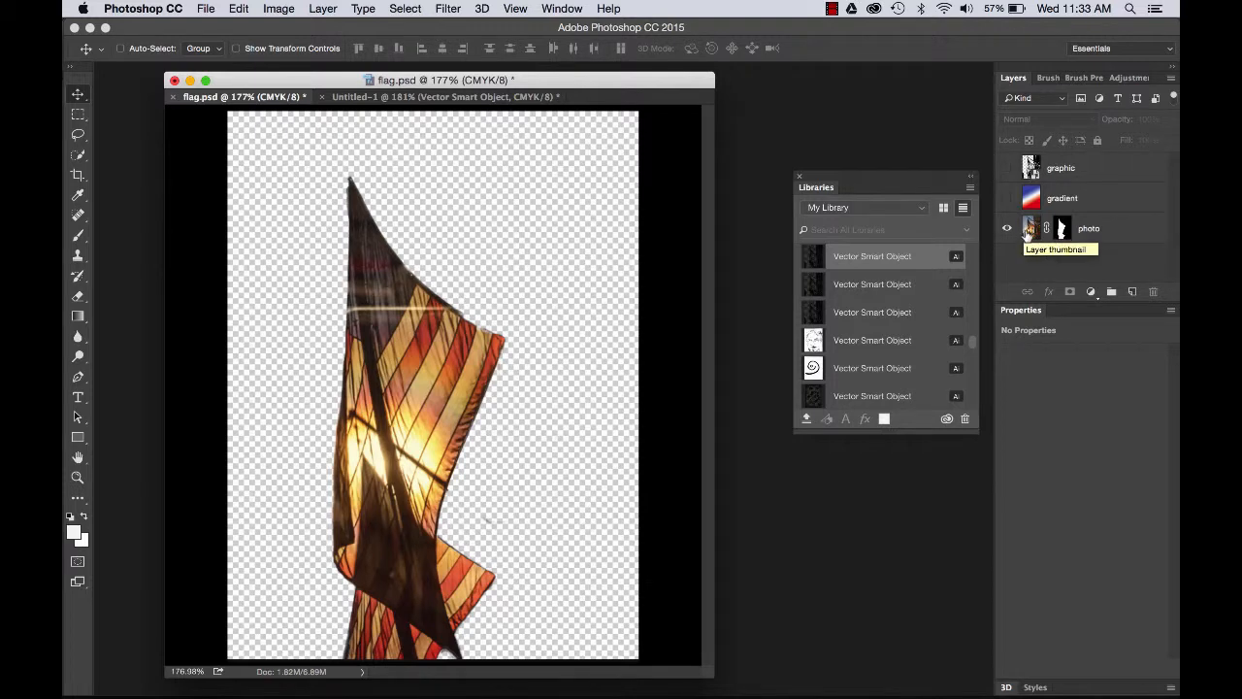
pyautogui.click(1006, 198)
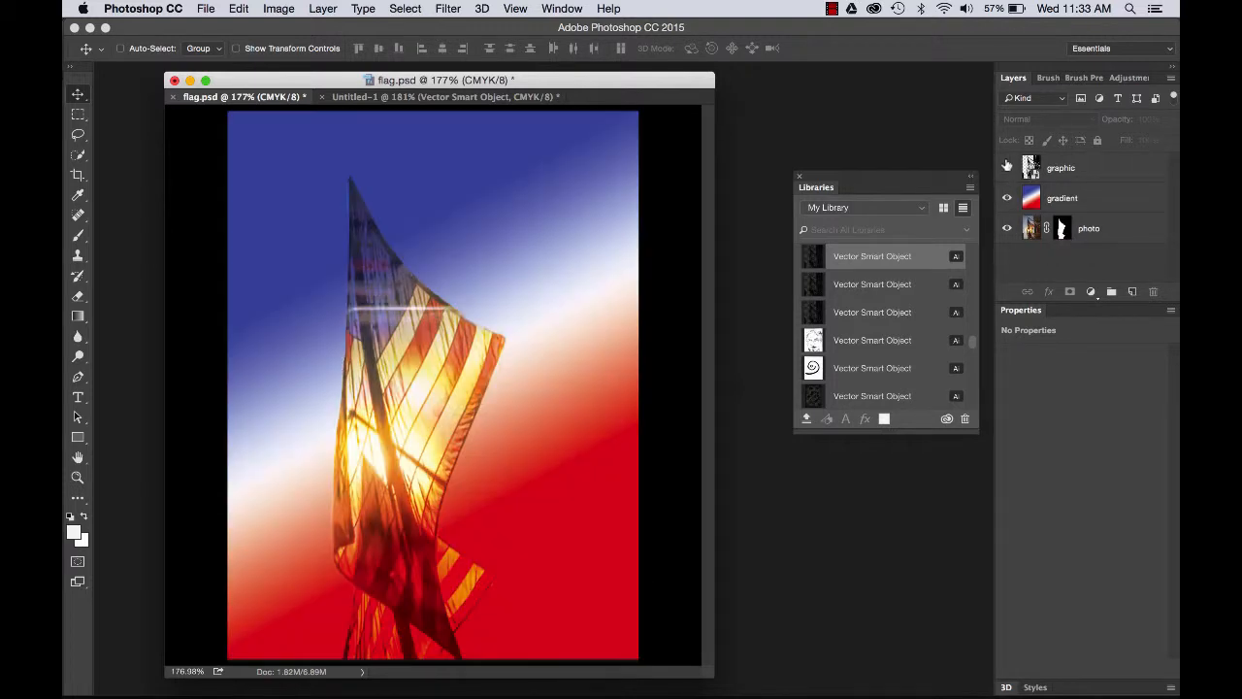
pyautogui.click(1006, 167)
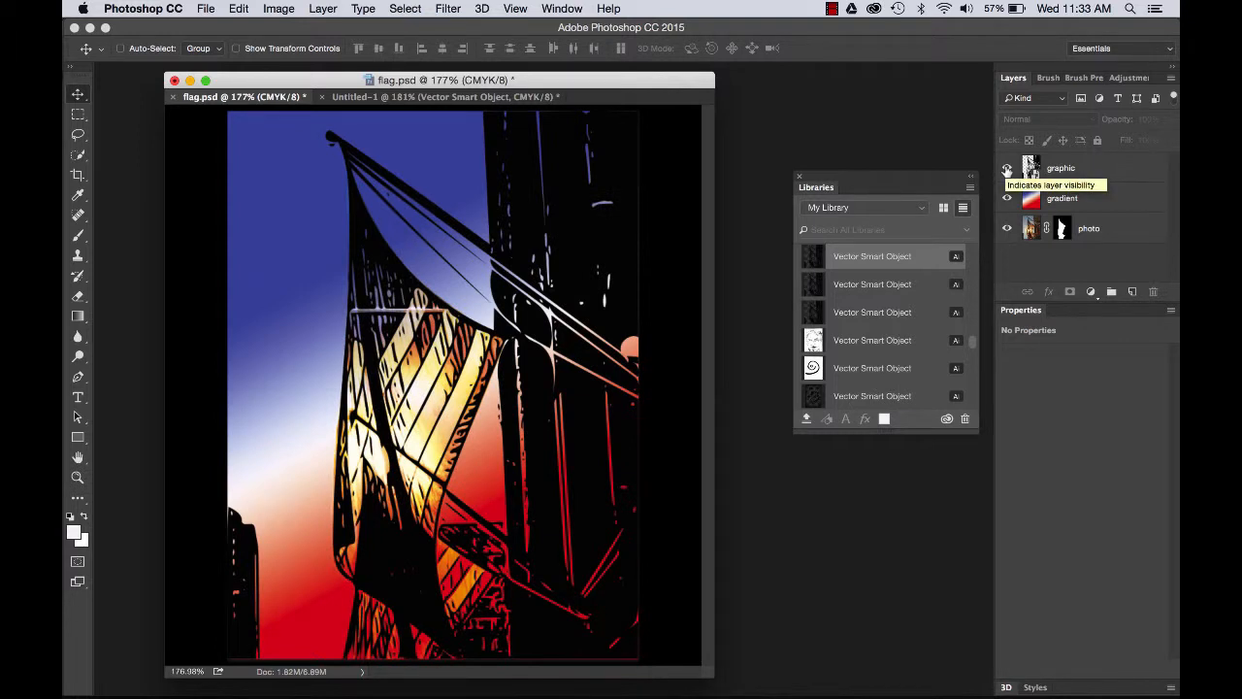
# Return to the Untitled-1 document and convert its locked Background into a regular layer.
pyautogui.click(405, 101)
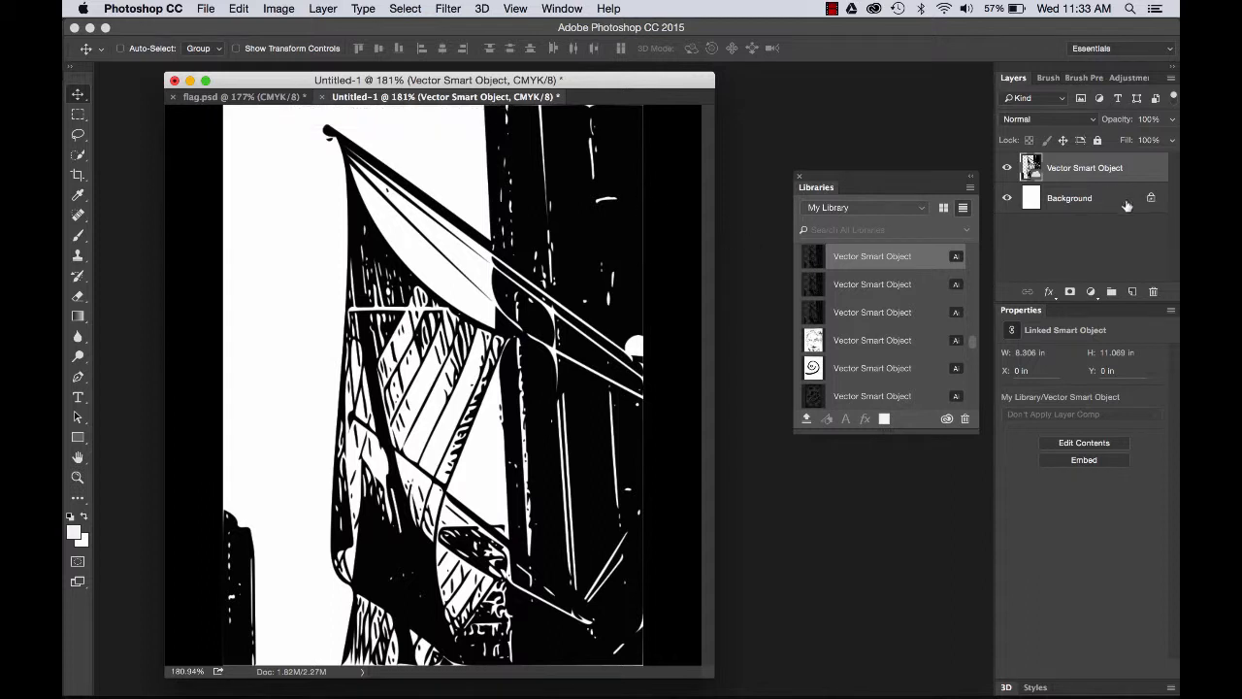
pyautogui.doubleClick(1071, 199)
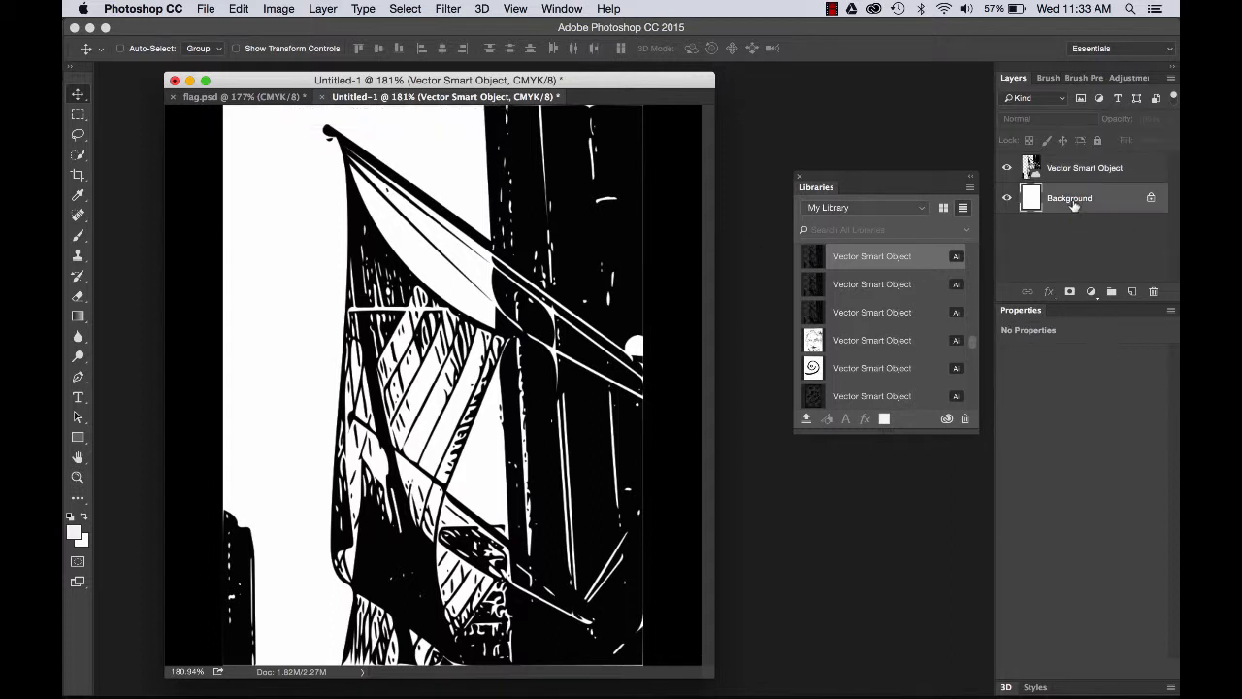
pyautogui.click(744, 306)
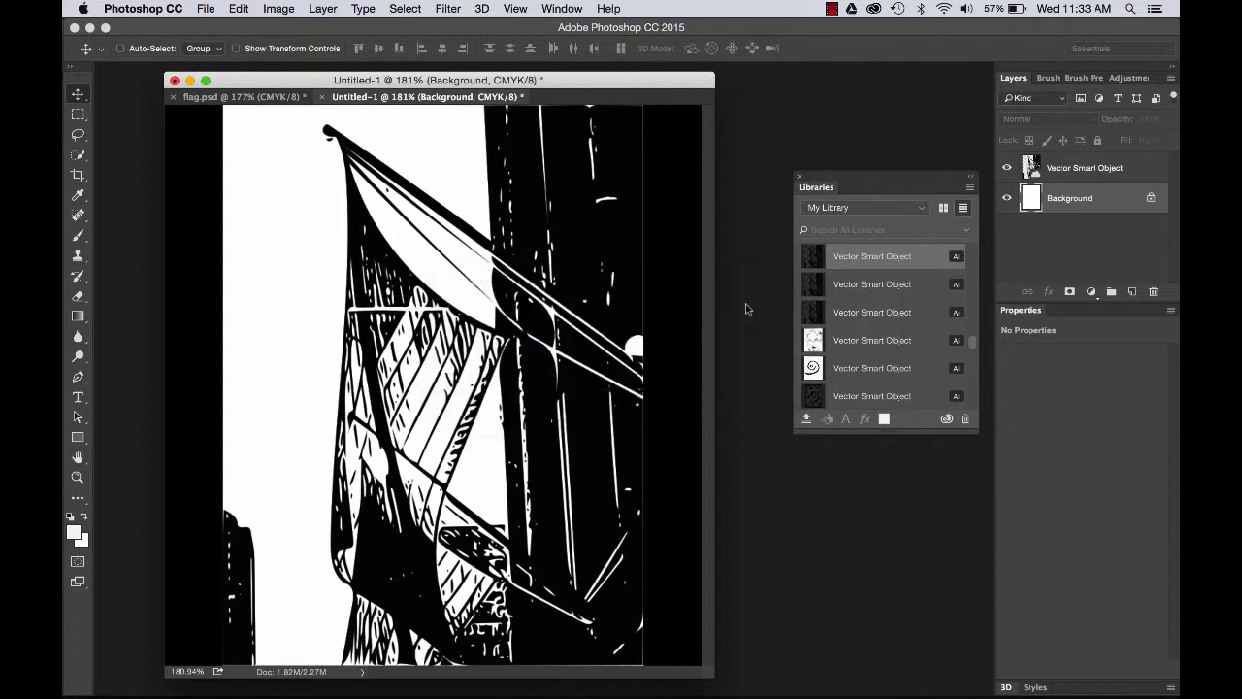
# Rename the converted white Background layer as gradient.
pyautogui.doubleClick(1059, 198)
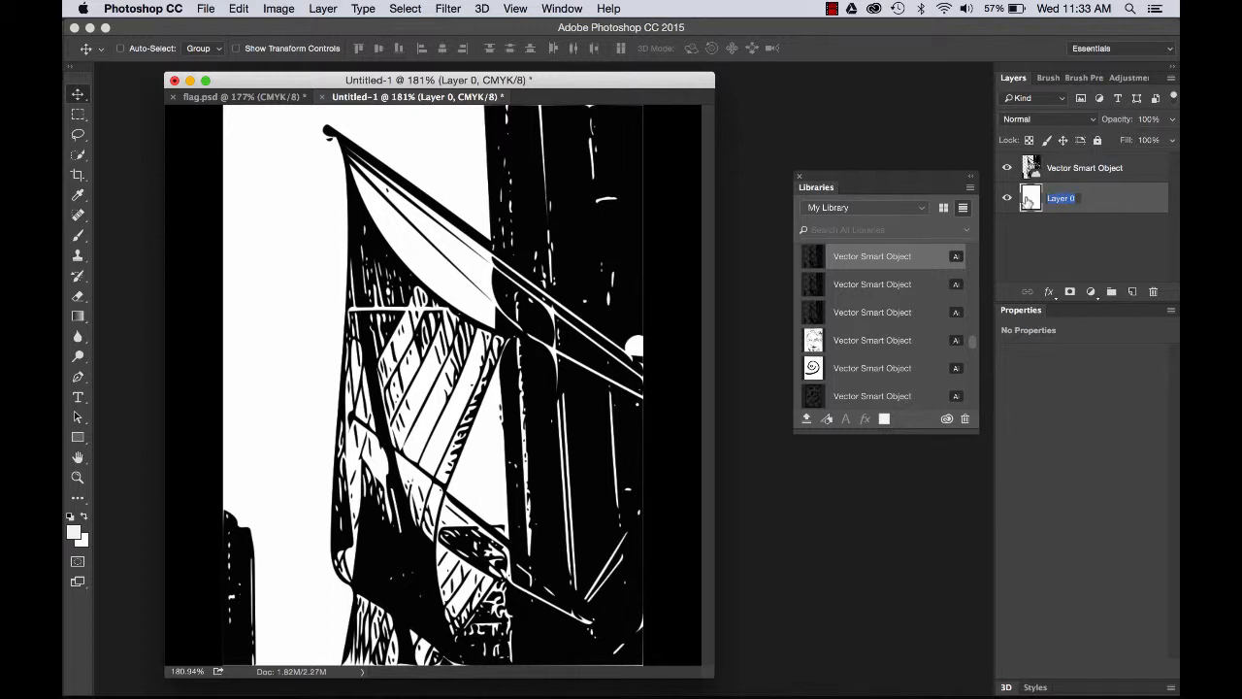
pyautogui.write('sradient')
pyautogui.click(1129, 204)
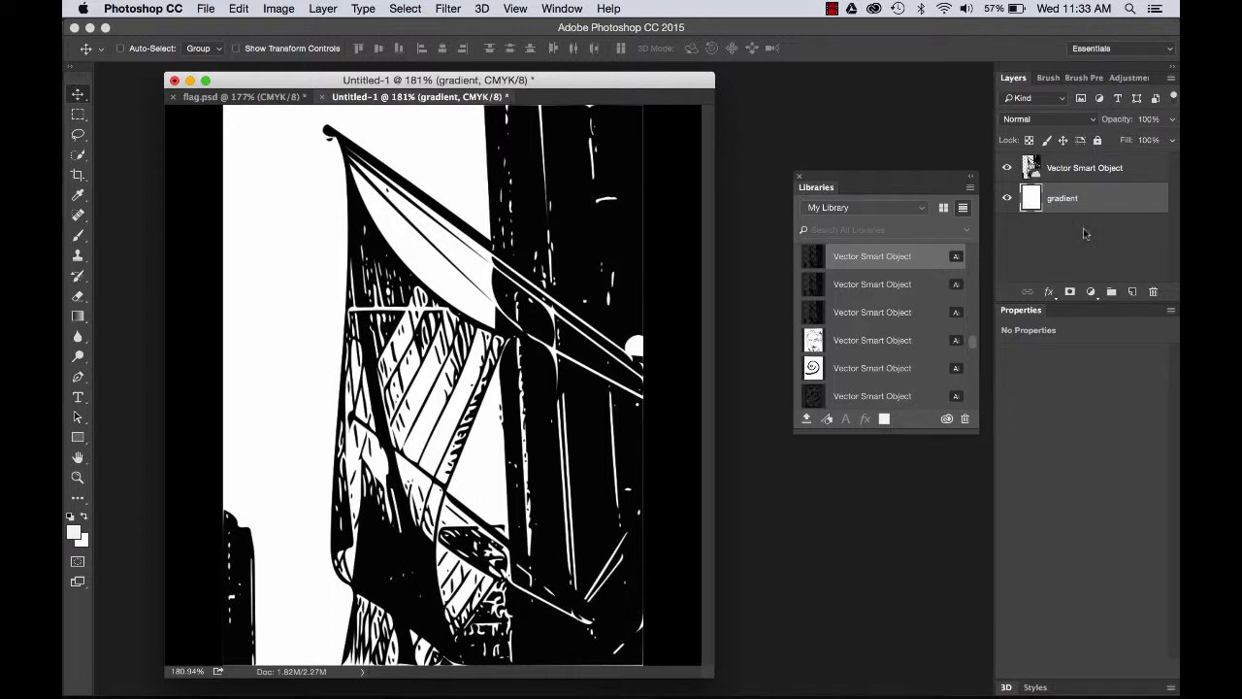
# Set up the Gradient tool with the red-white-blue preset as a linear gradient, keeping Reverse enabled.
pyautogui.click(80, 320)
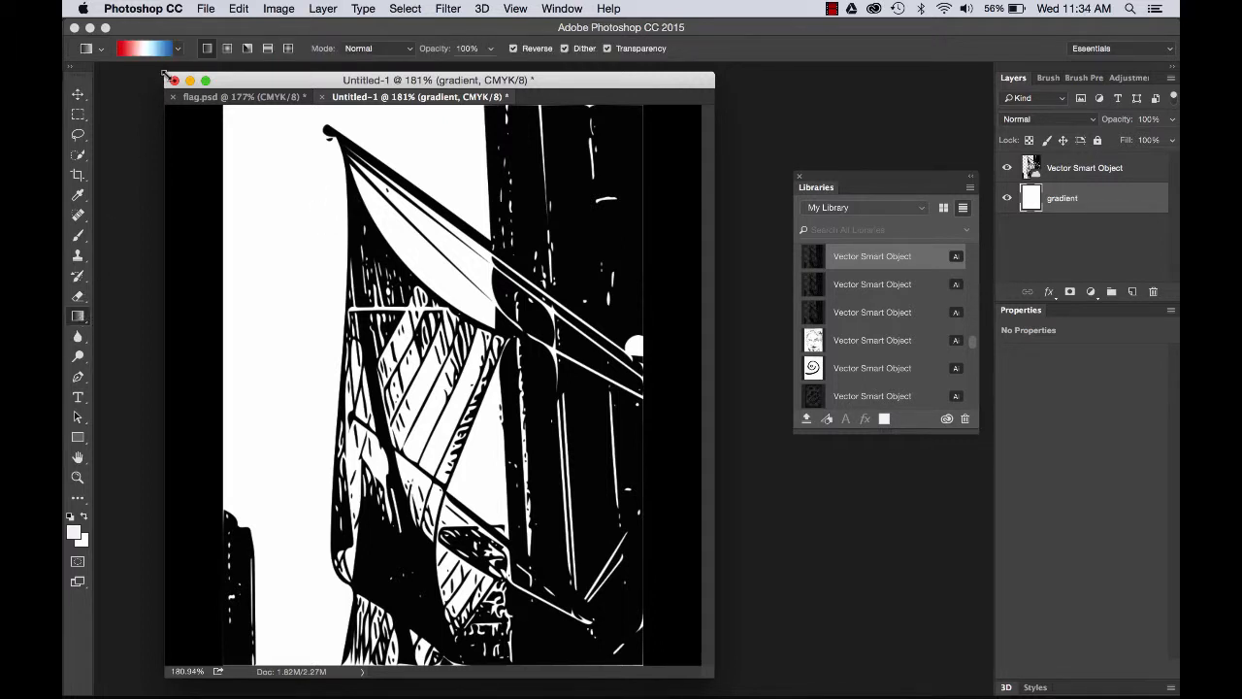
pyautogui.click(179, 51)
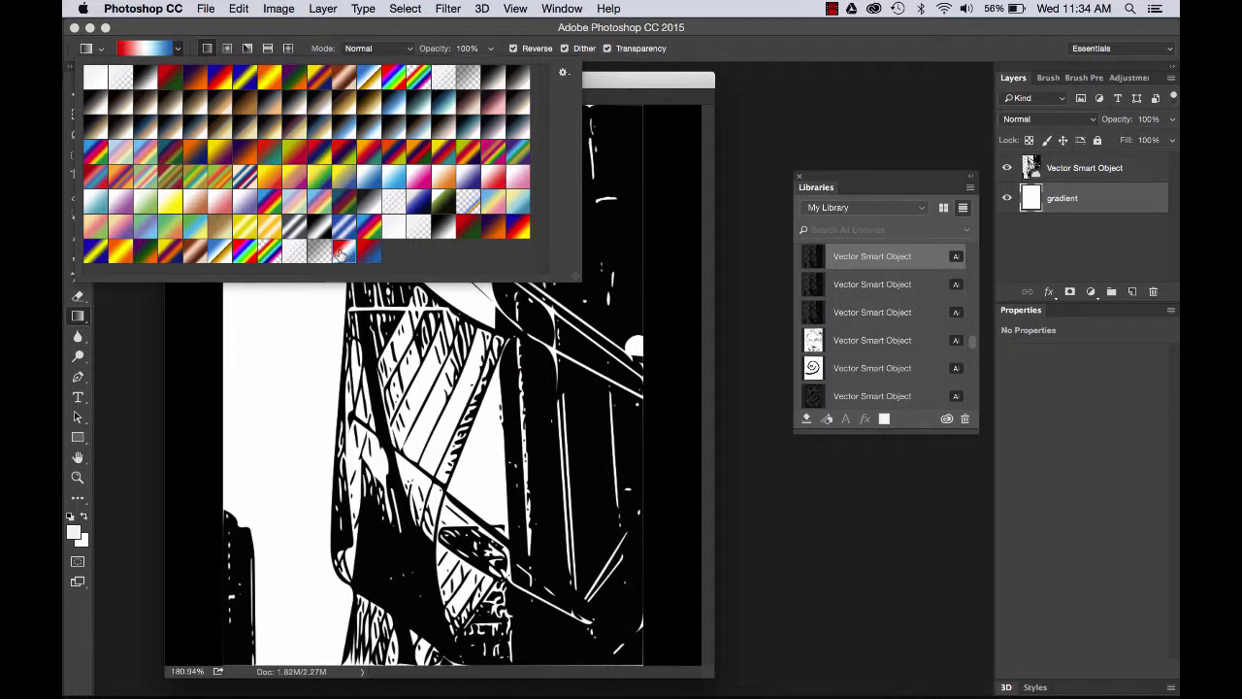
pyautogui.click(513, 49)
pyautogui.click(513, 49)
pyautogui.click(300, 330)
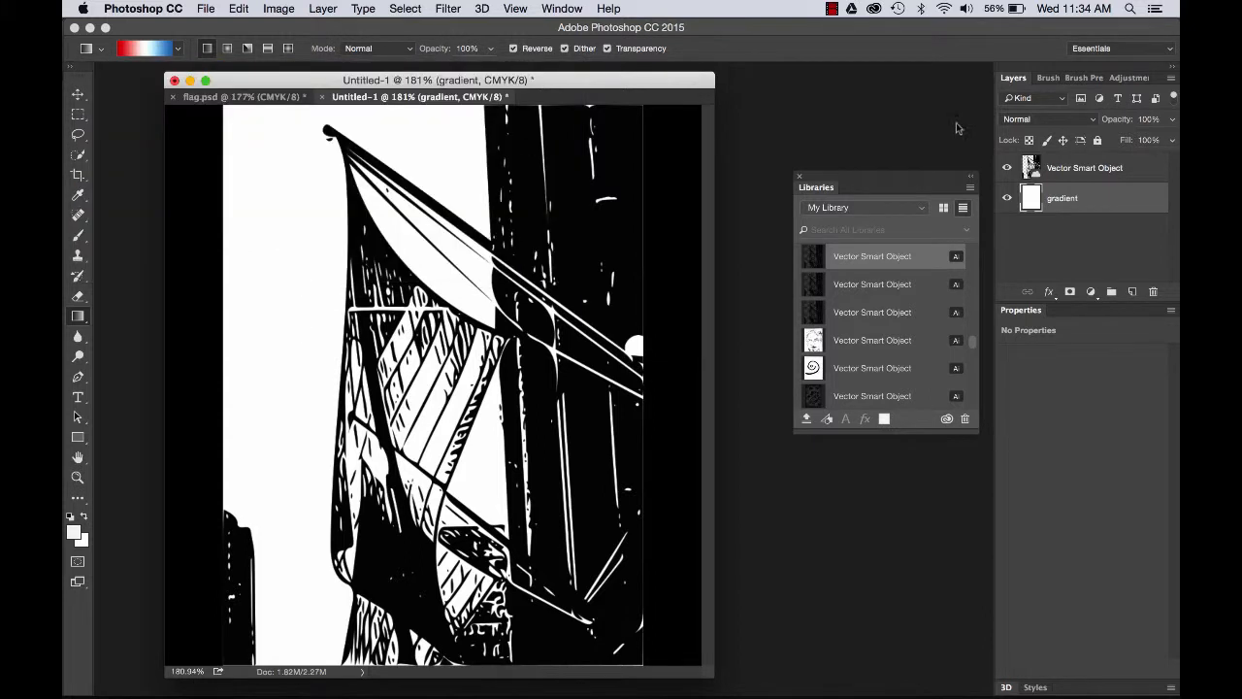
# Hide the Vector Smart Object, fill the gradient layer diagonally from its upper-left to lower-right corner, and show the vector layer again.
pyautogui.click(1008, 168)
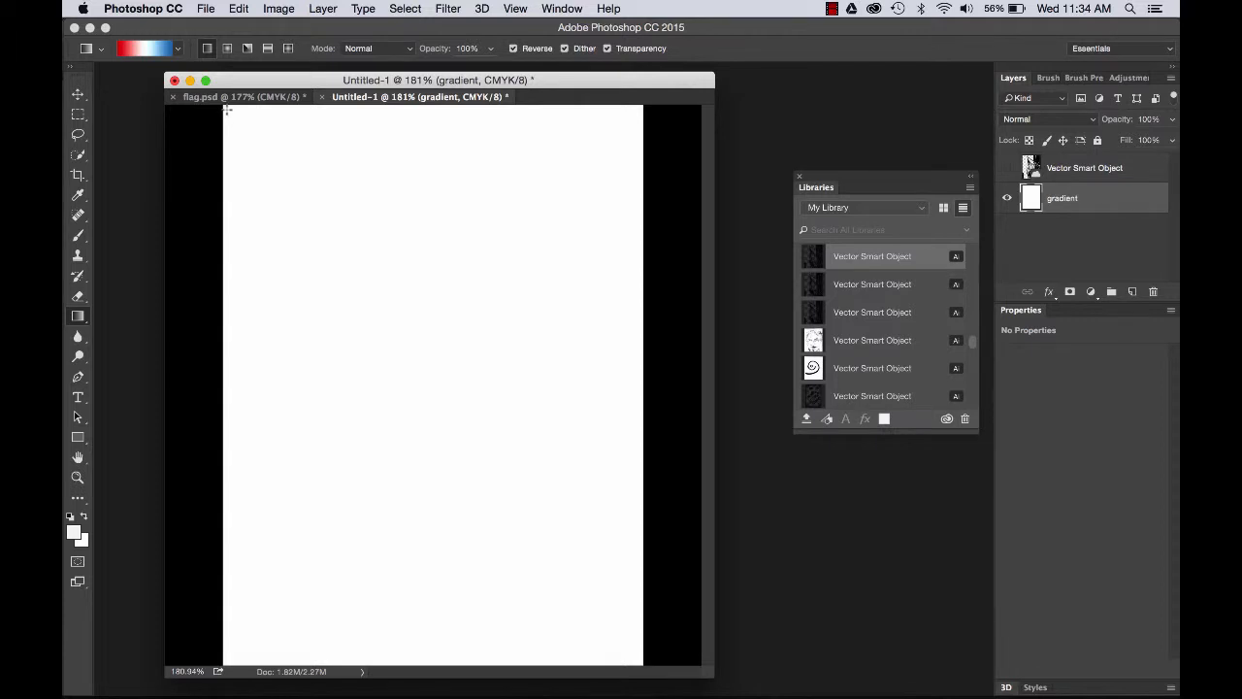
pyautogui.moveTo(225, 106); pyautogui.dragTo(638, 657)
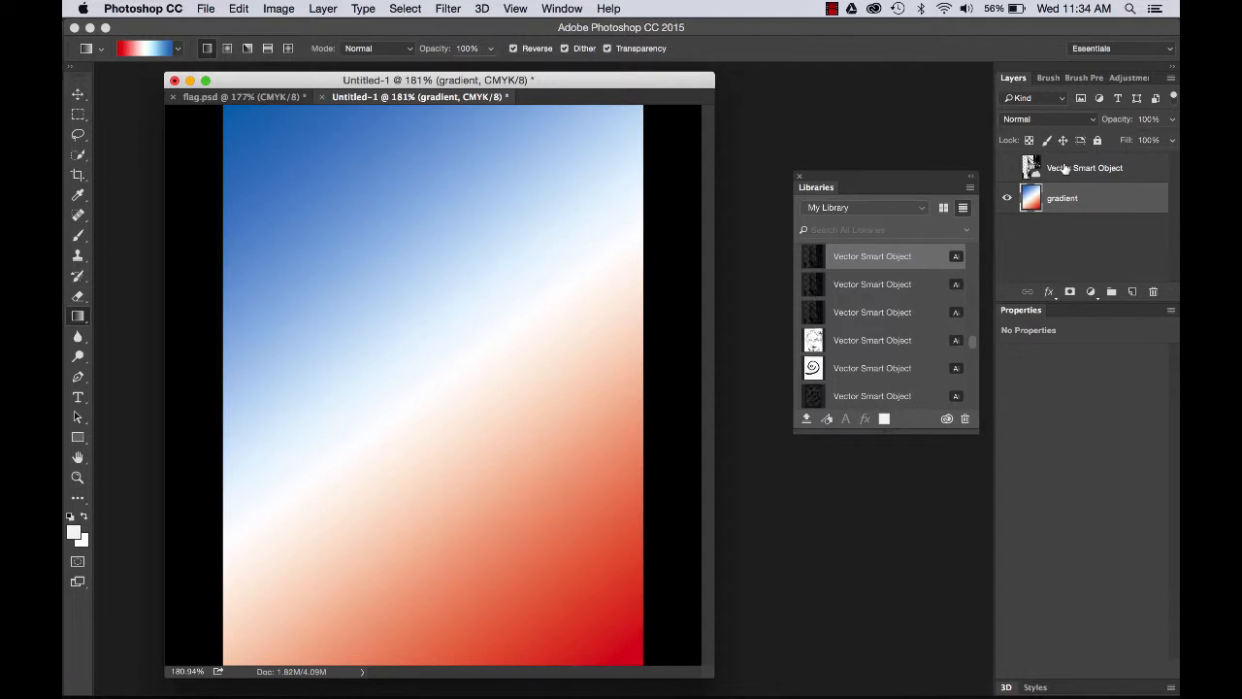
pyautogui.click(1005, 170)
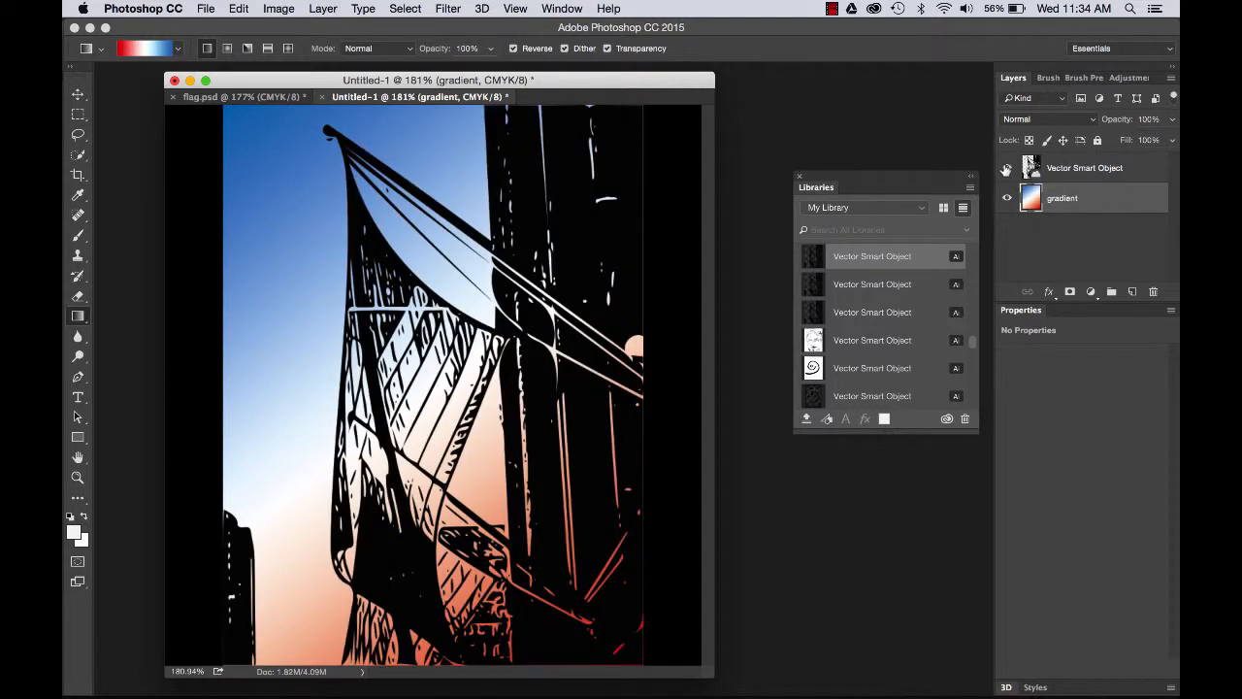
# Switch to Adobe Bridge and open flagphoto.JPG from the vector_photo folder in Photoshop.
pyautogui.moveTo(804, 684)
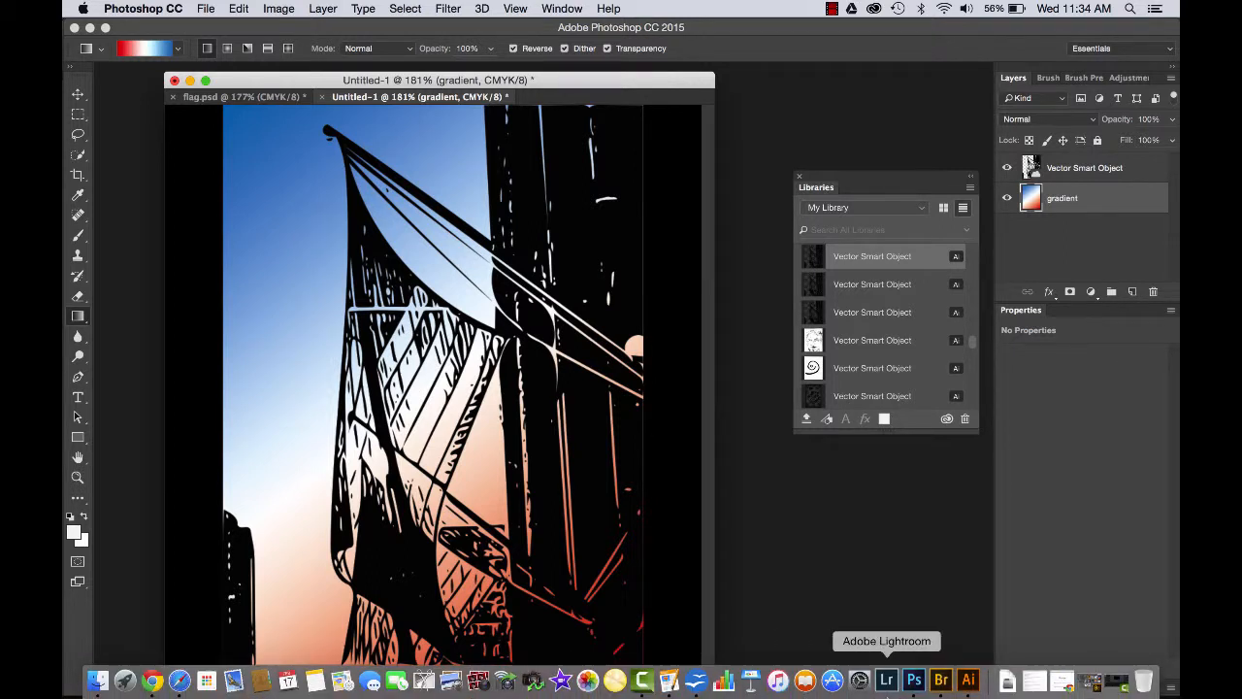
pyautogui.click(940, 679)
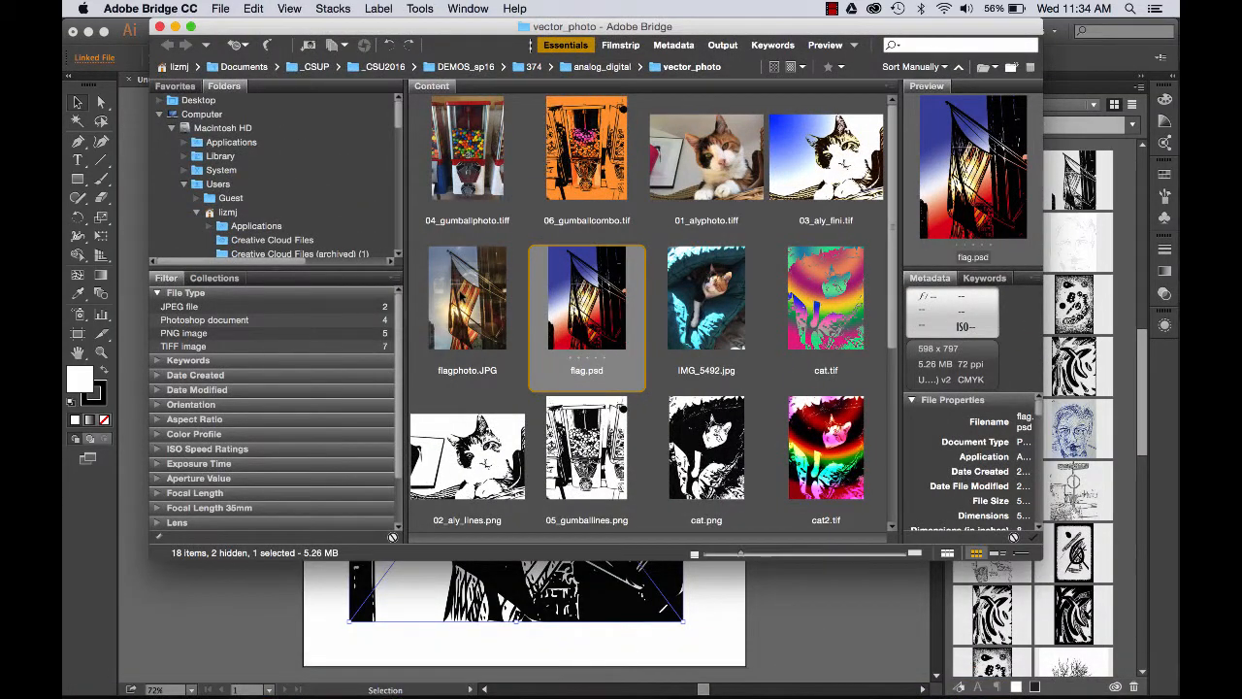
pyautogui.click(463, 297)
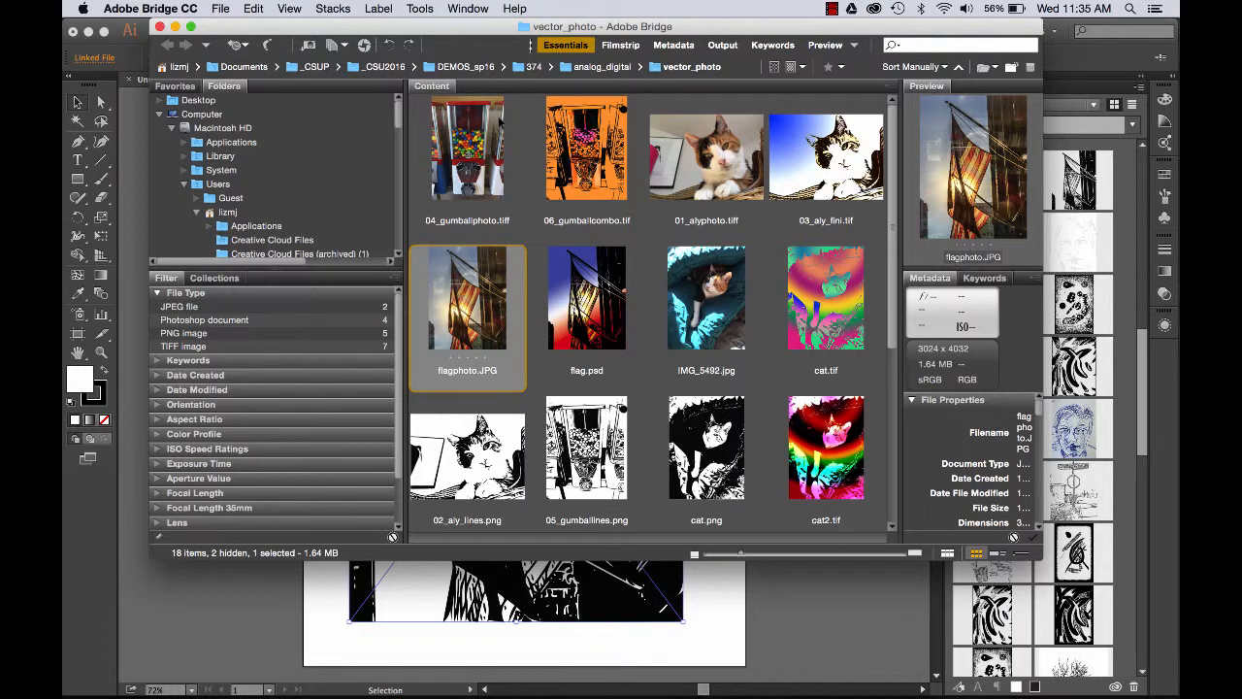
pyautogui.doubleClick(466, 306)
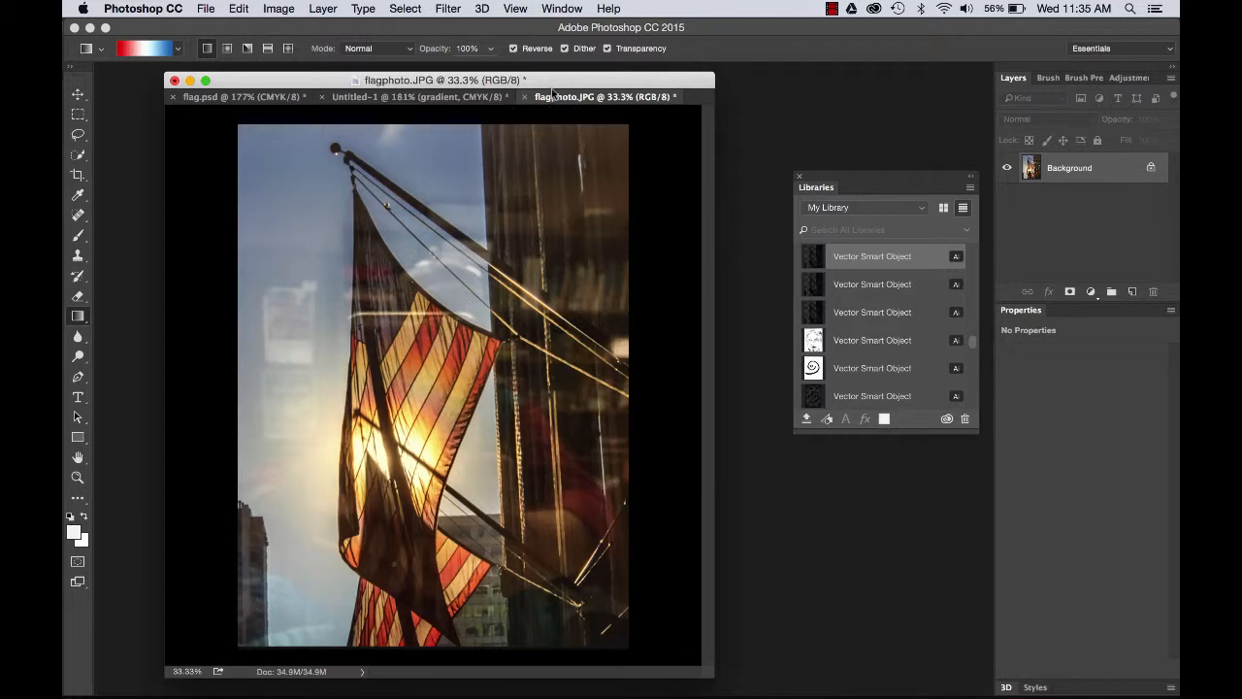
# Float the flagphoto.JPG window beside the Untitled-1 document and close the Libraries panel covering it.
pyautogui.moveTo(551, 104); pyautogui.dragTo(742, 142)
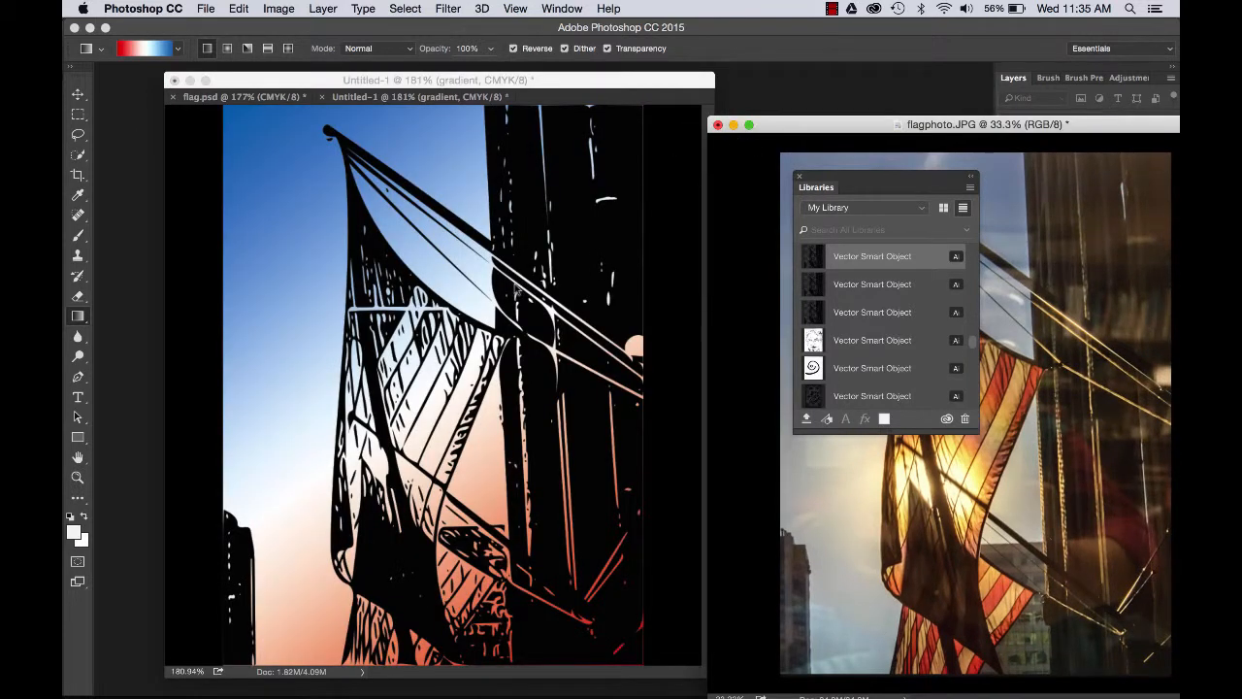
pyautogui.moveTo(523, 81); pyautogui.dragTo(526, 73)
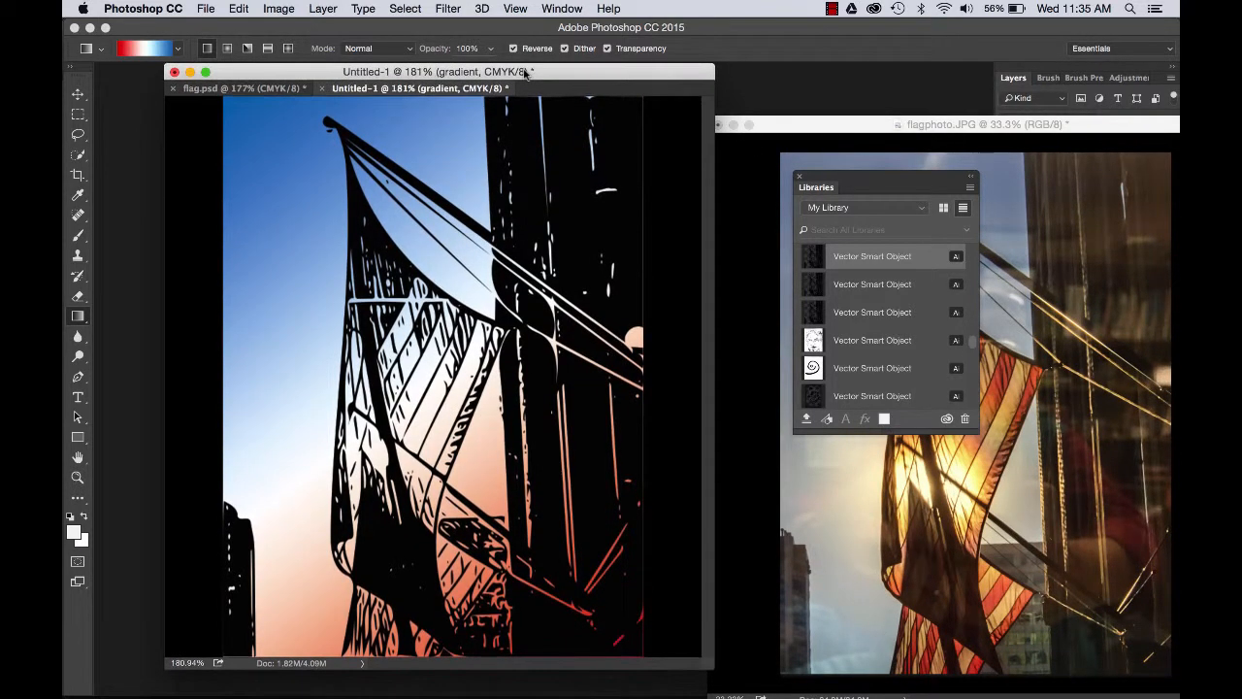
pyautogui.click(799, 177)
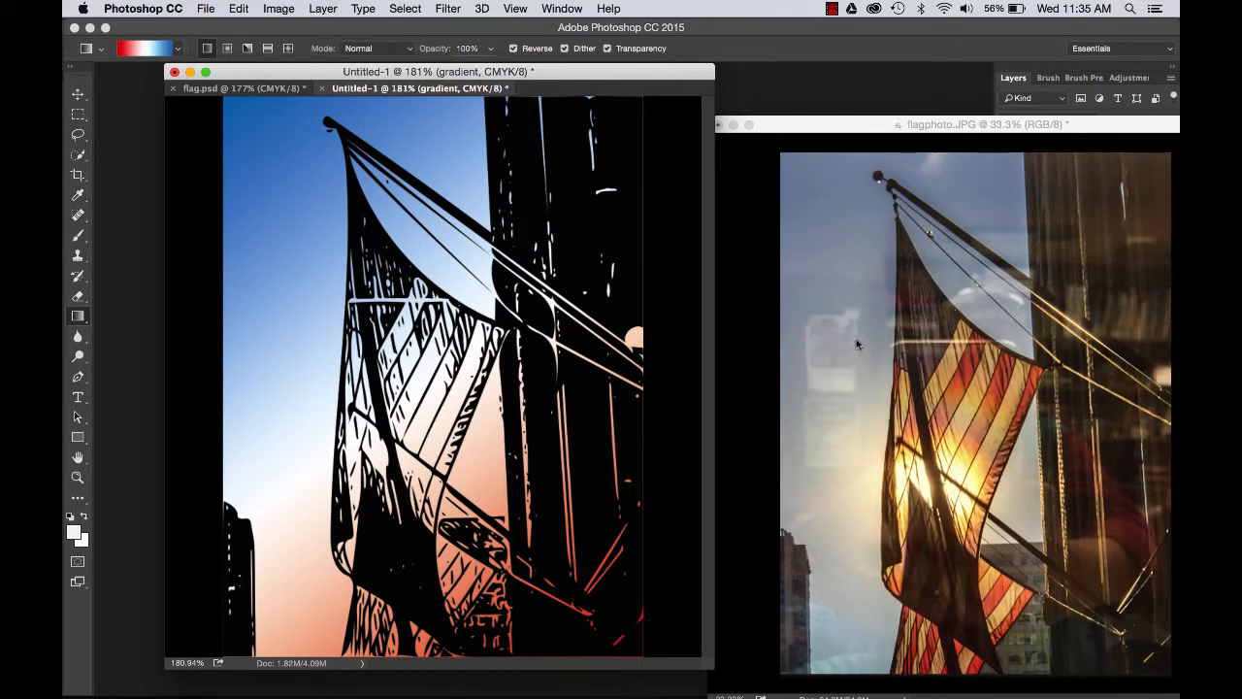
# Copy the flag photo into Untitled-1 as a layer above gradient, and minimize the flagphoto.JPG window.
pyautogui.press('v')
pyautogui.moveTo(856, 330); pyautogui.dragTo(374, 270)
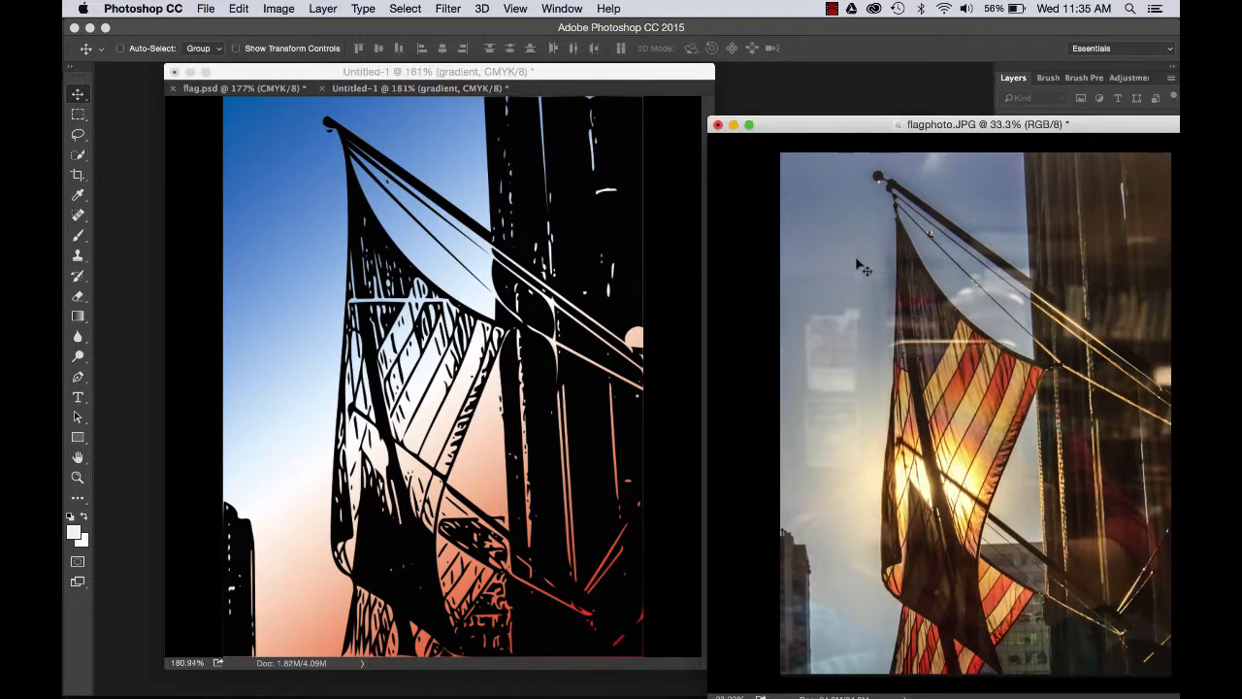
pyautogui.moveTo(858, 262); pyautogui.dragTo(520, 196)
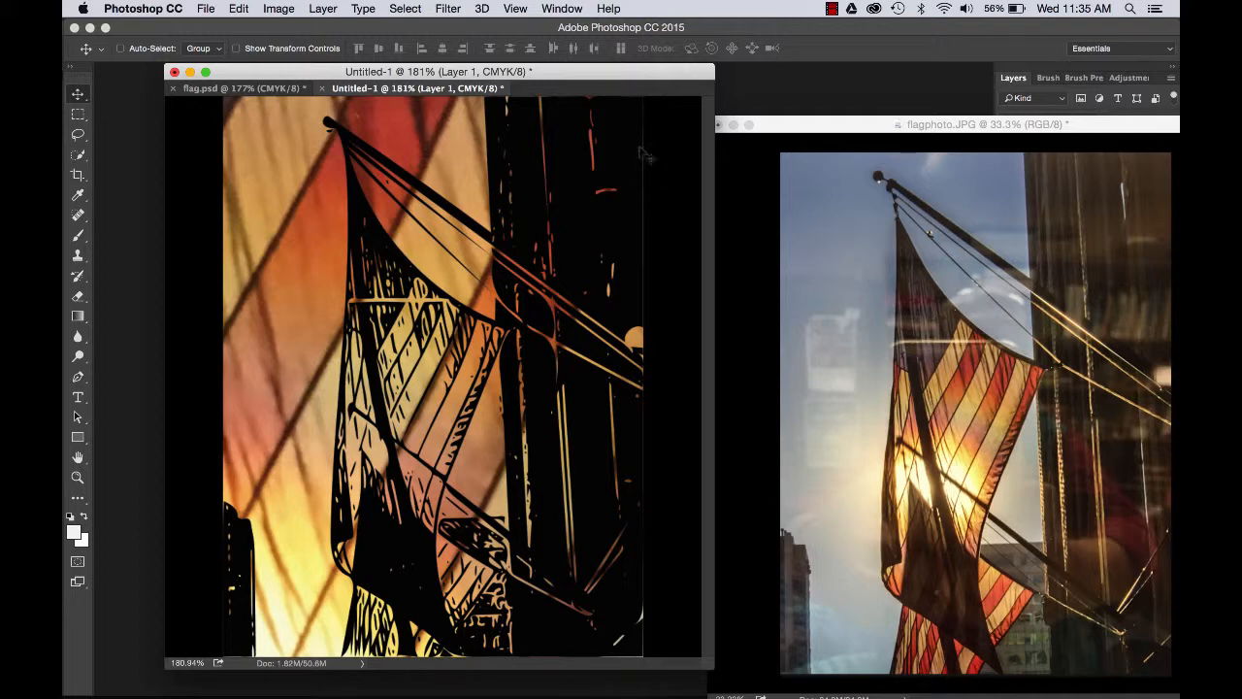
pyautogui.click(734, 126)
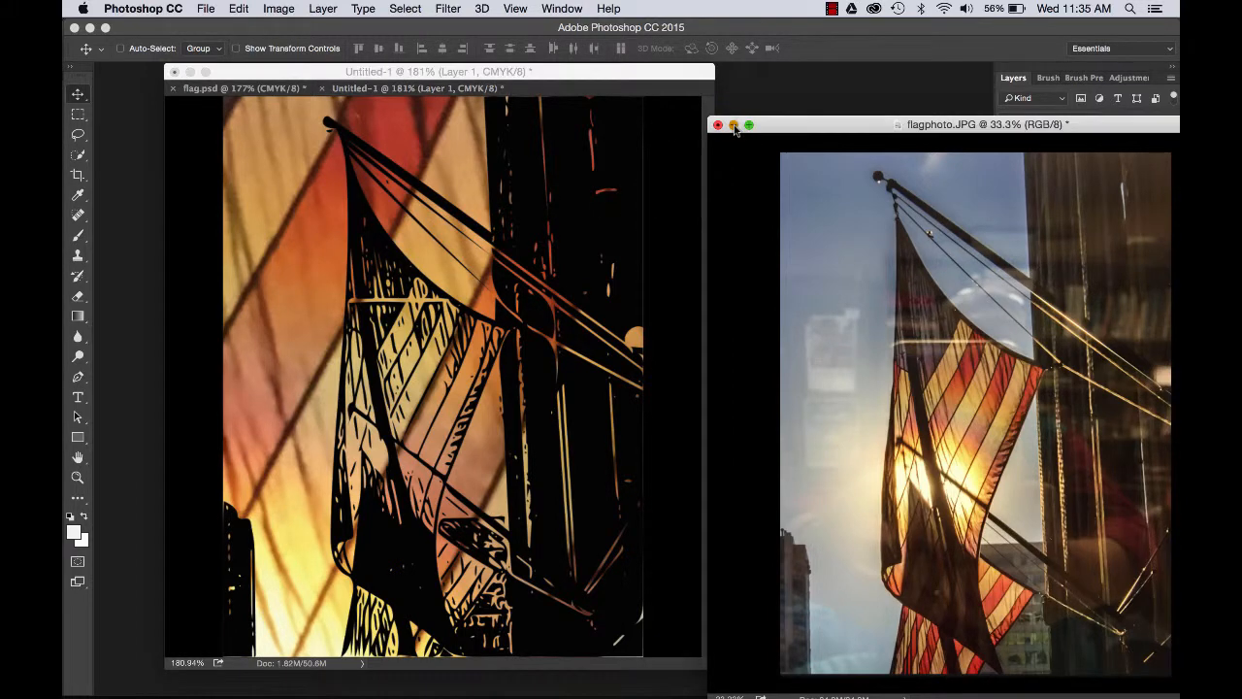
pyautogui.moveTo(611, 77); pyautogui.dragTo(663, 85)
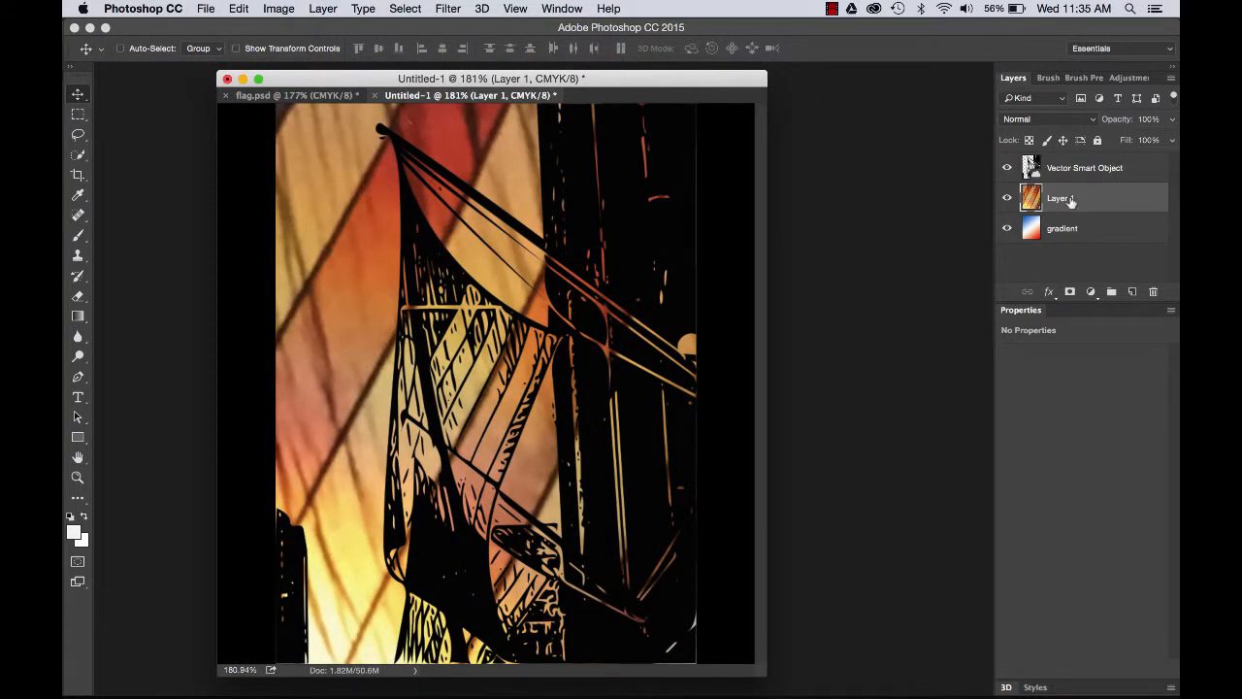
# Scale the photo in Layer 1 proportionally to about 20.34% so it fits the canvas and lines up with the vector flag.
pyautogui.click(303, 97)
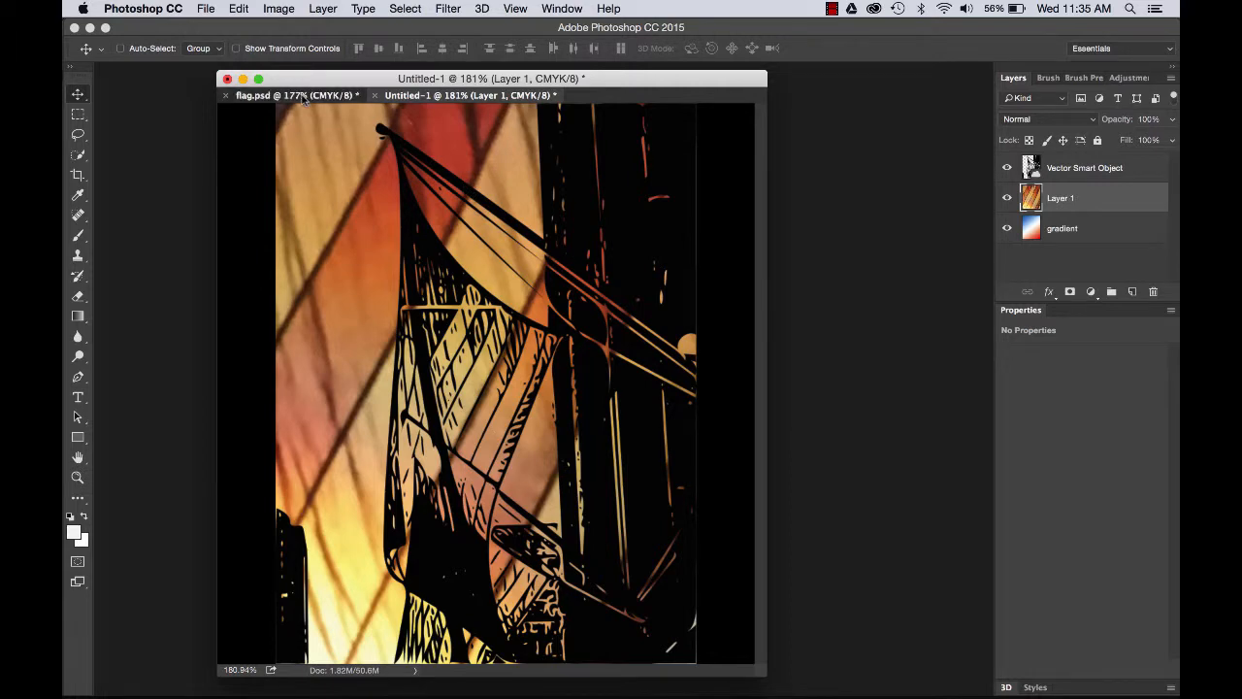
pyautogui.click(454, 96)
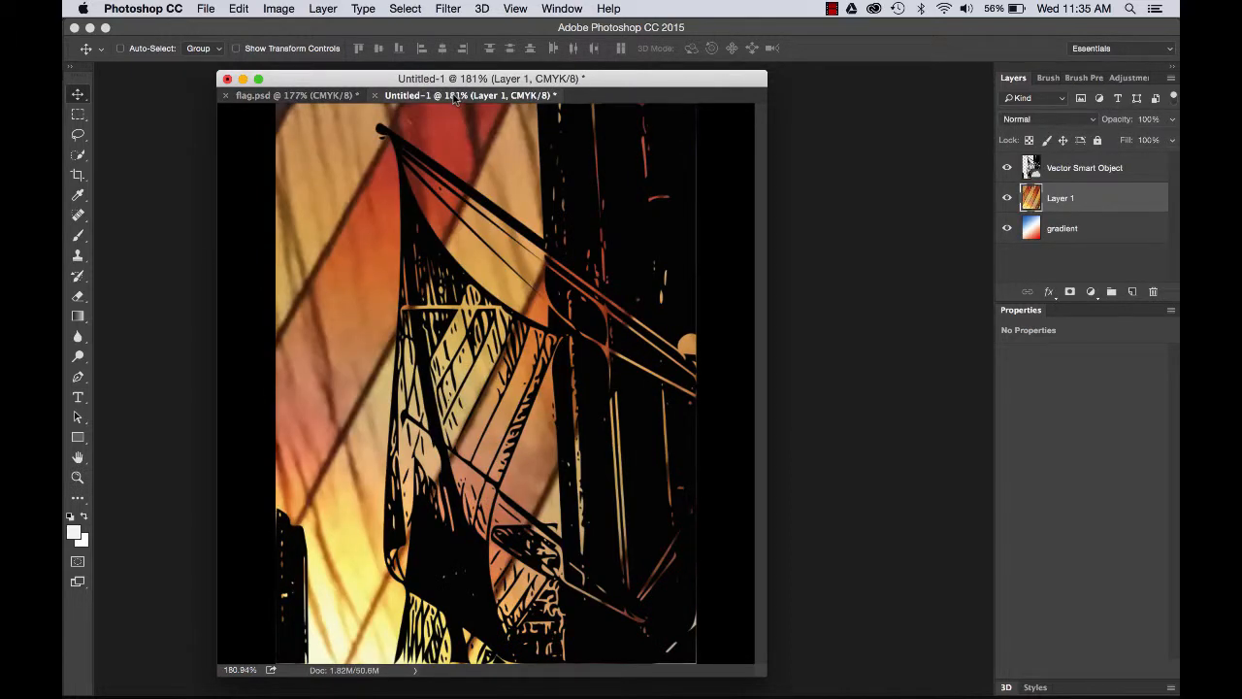
pyautogui.click(239, 8)
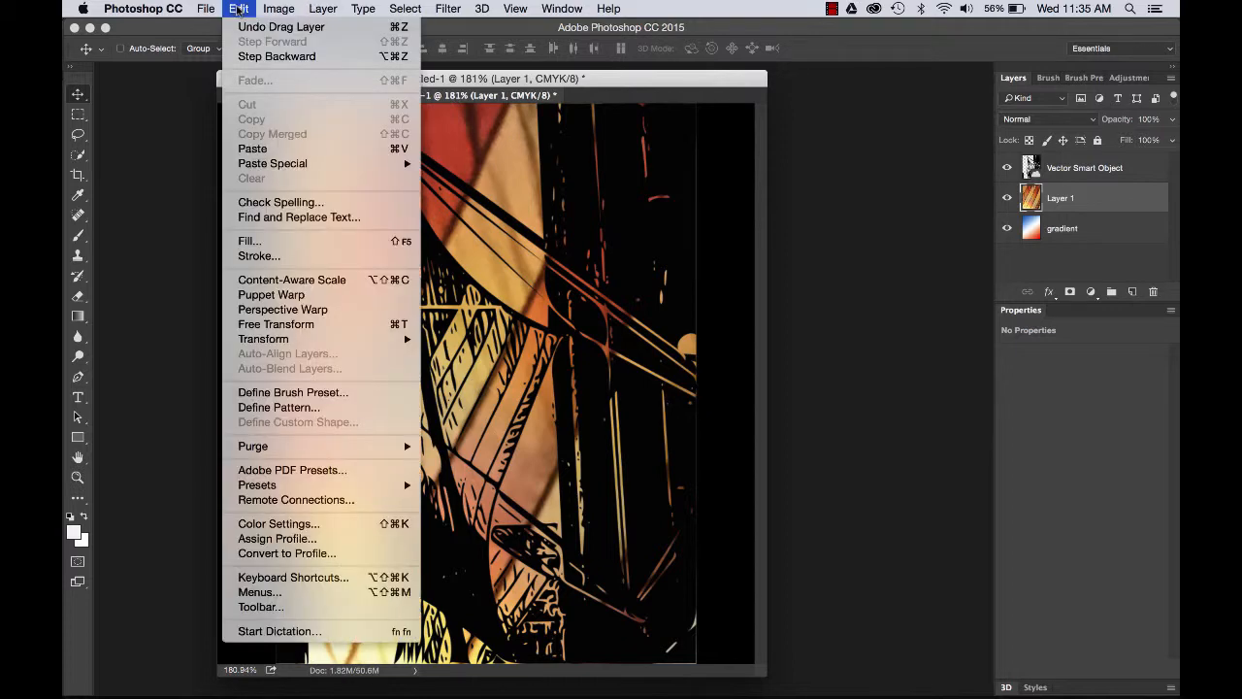
pyautogui.moveTo(272, 337)
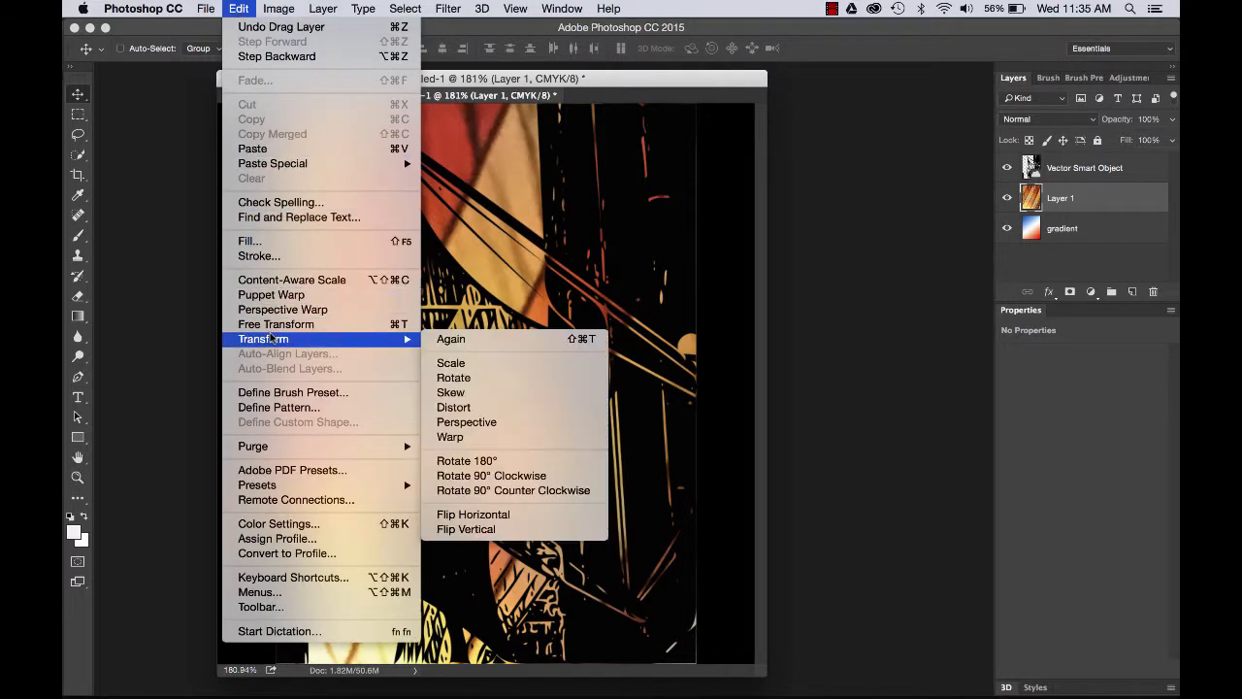
pyautogui.click(471, 362)
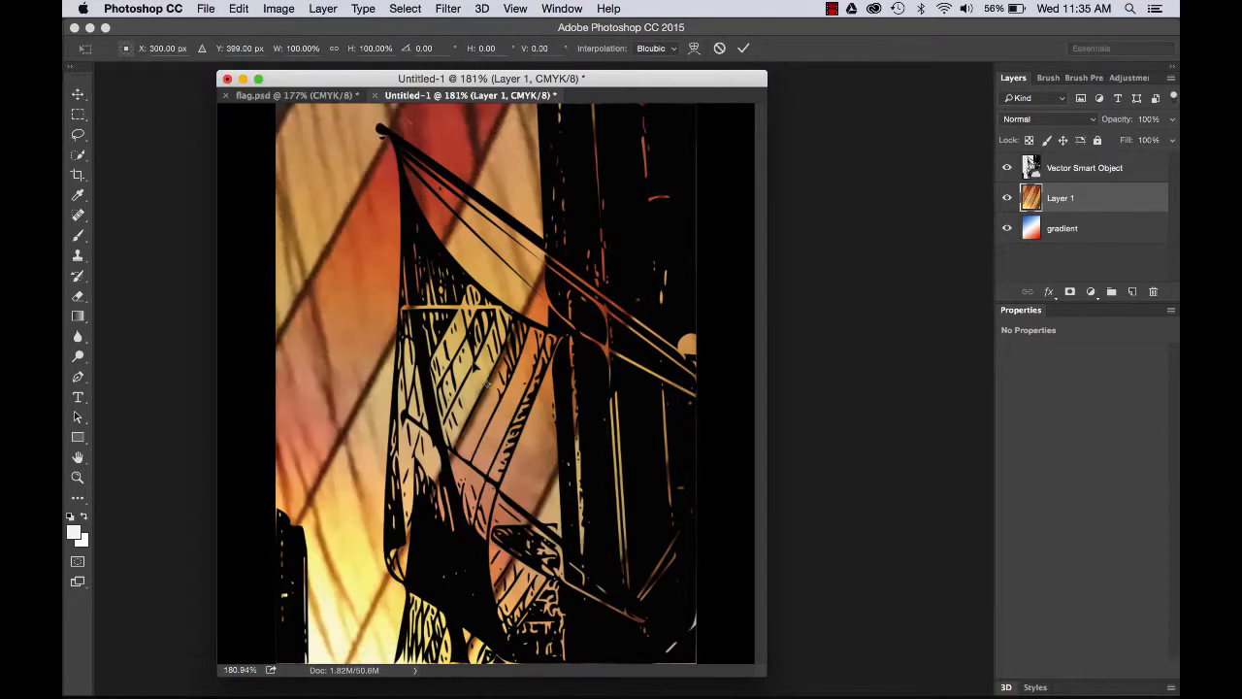
pyautogui.scroll(-6, 486, 384)
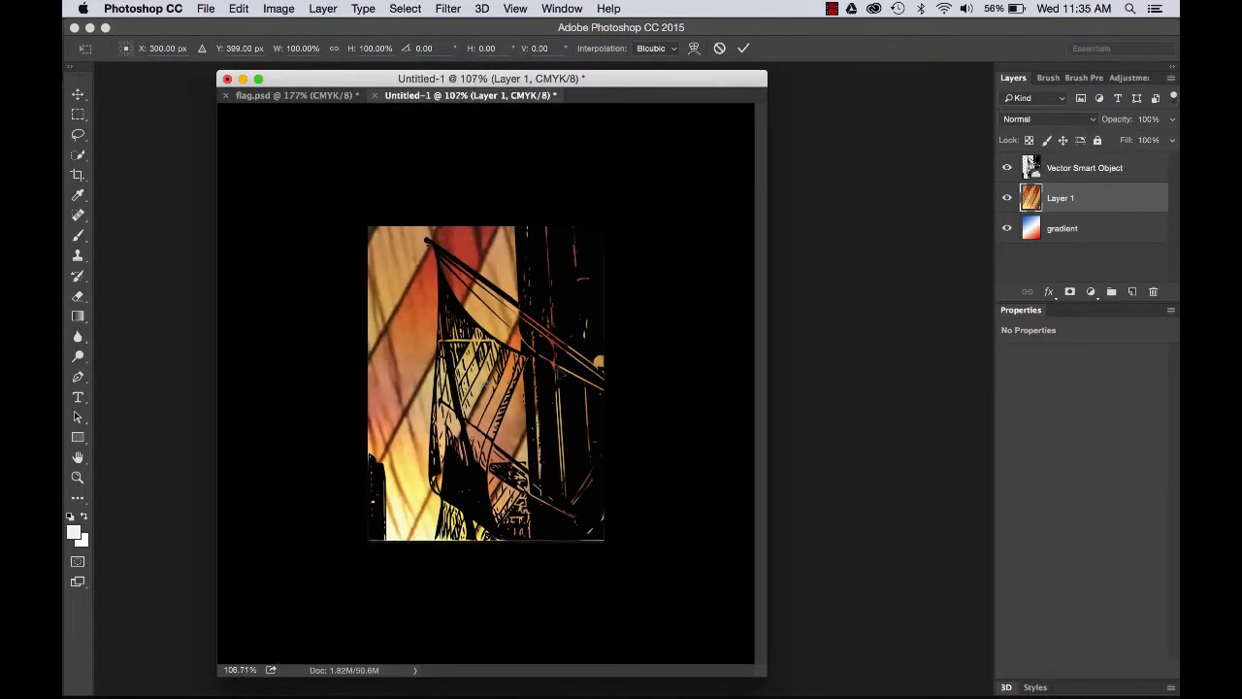
pyautogui.scroll(-2, 487, 381)
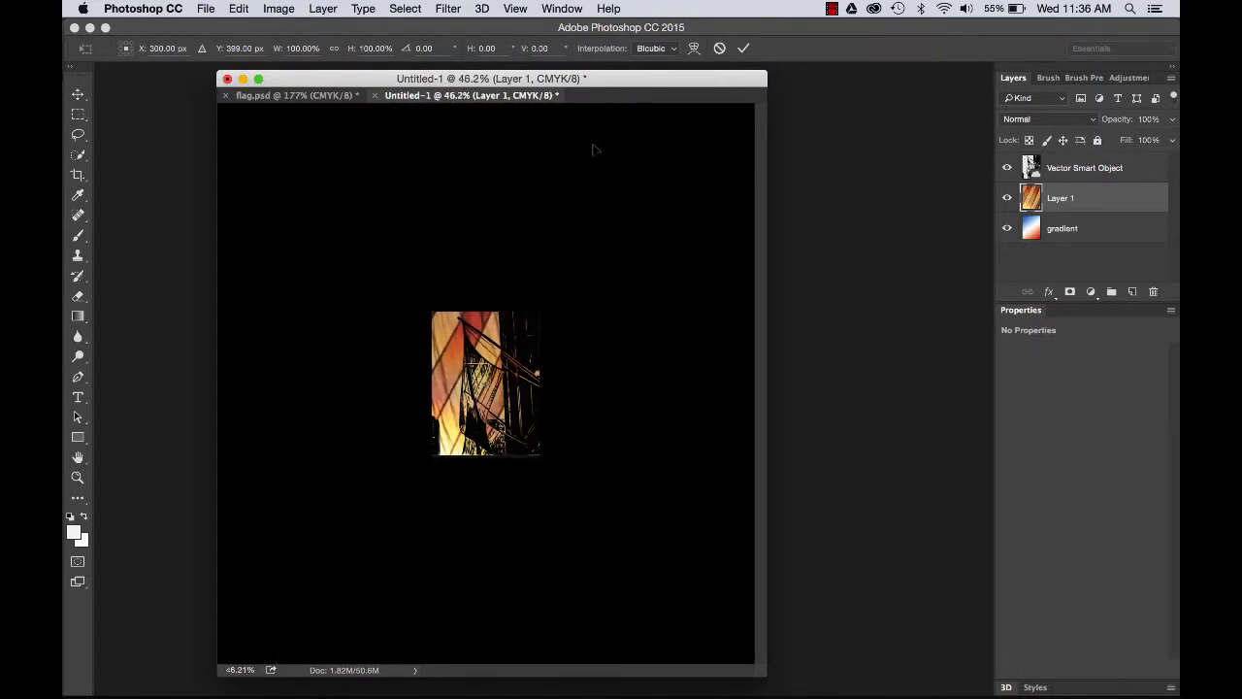
pyautogui.scroll(-2, 461, 378)
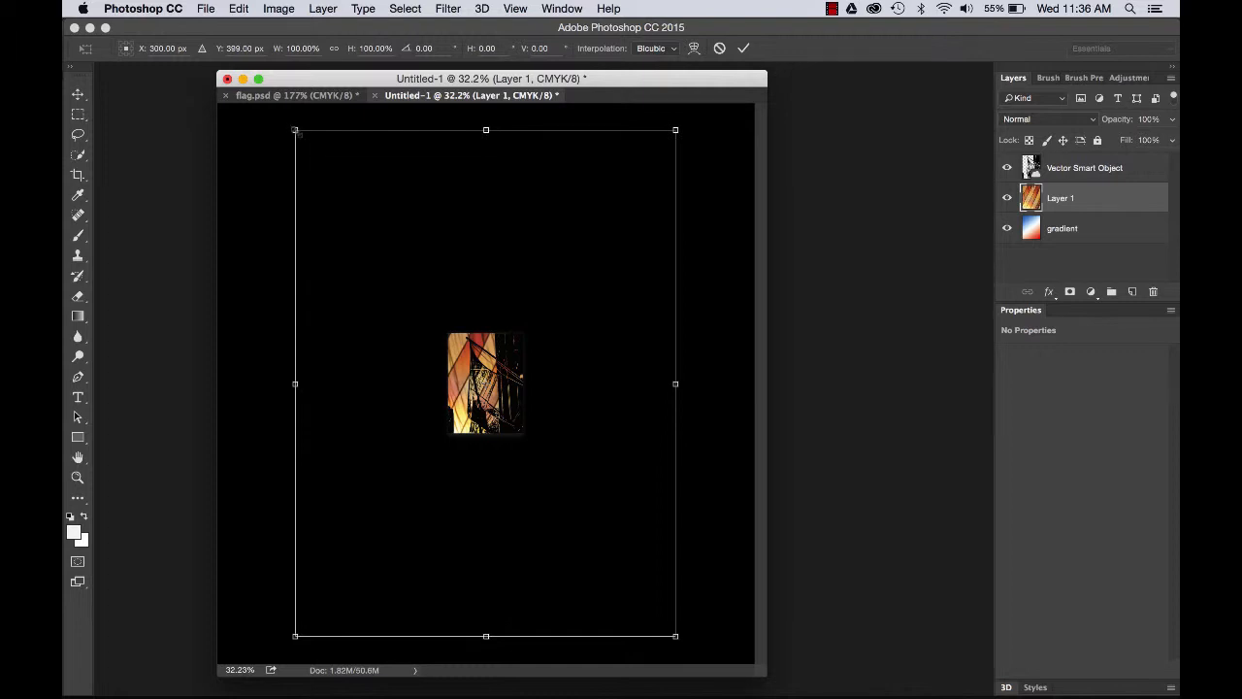
pyautogui.moveTo(294, 128); pyautogui.dragTo(446, 331)
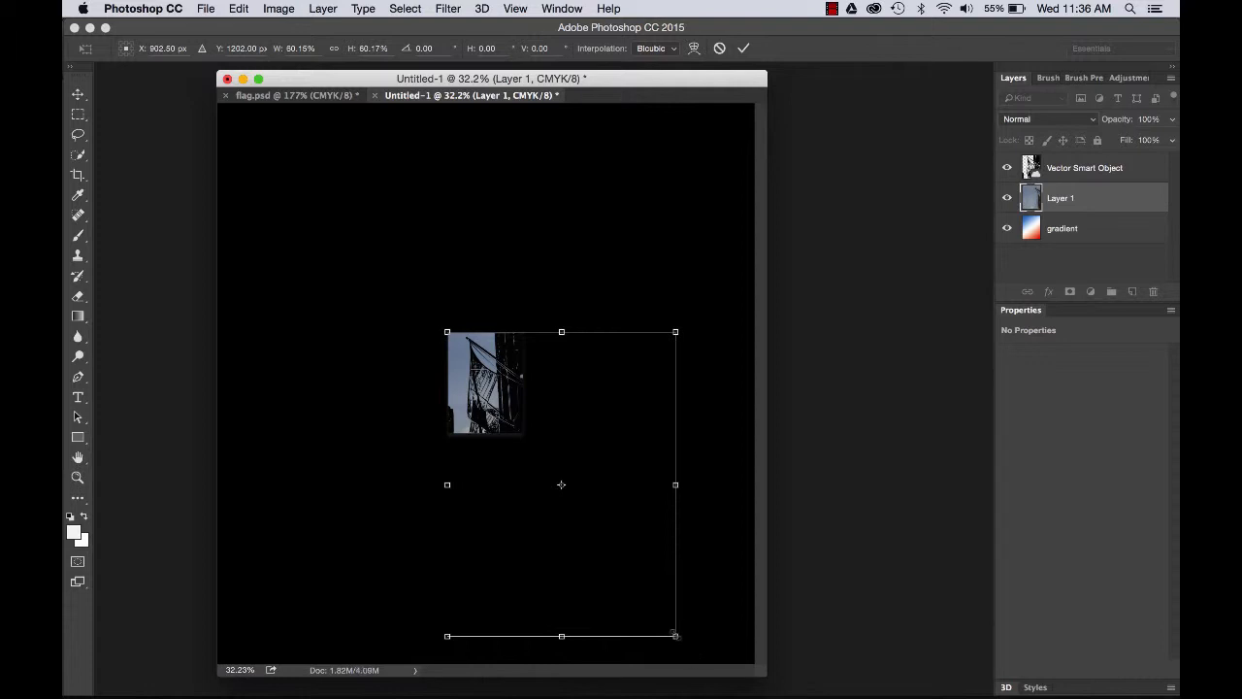
pyautogui.moveTo(675, 635); pyautogui.dragTo(523, 433)
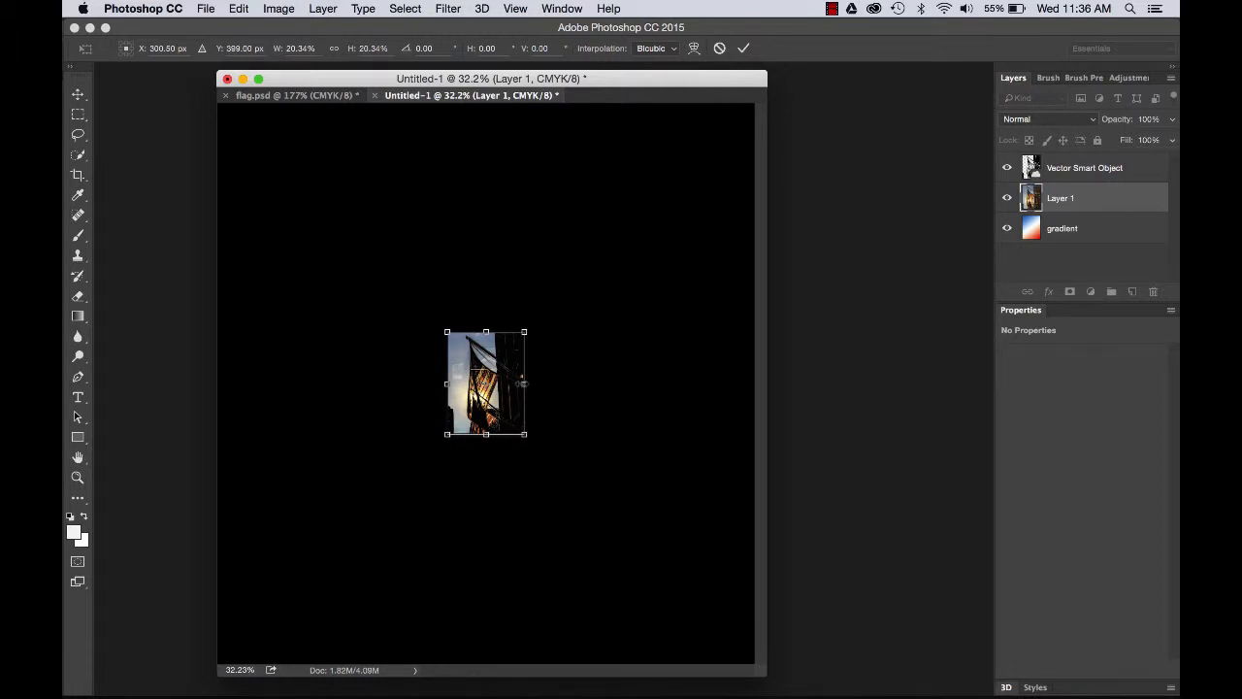
pyautogui.scroll(10, 521, 383)
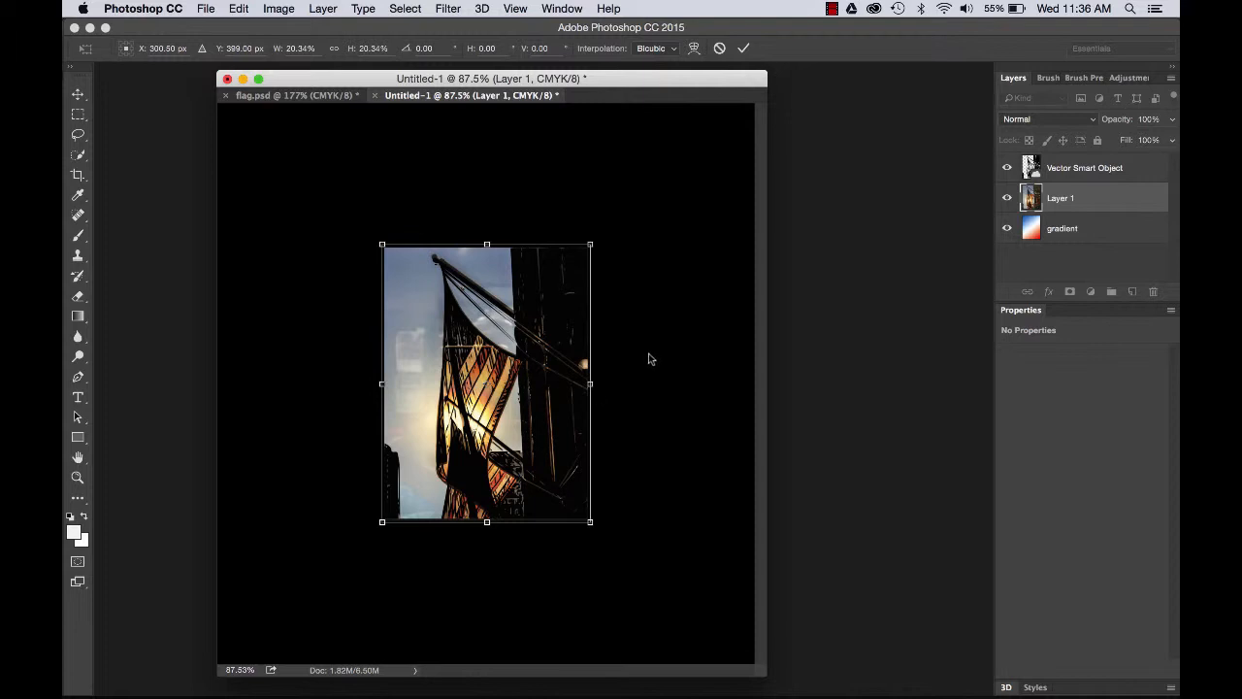
pyautogui.press('Return')
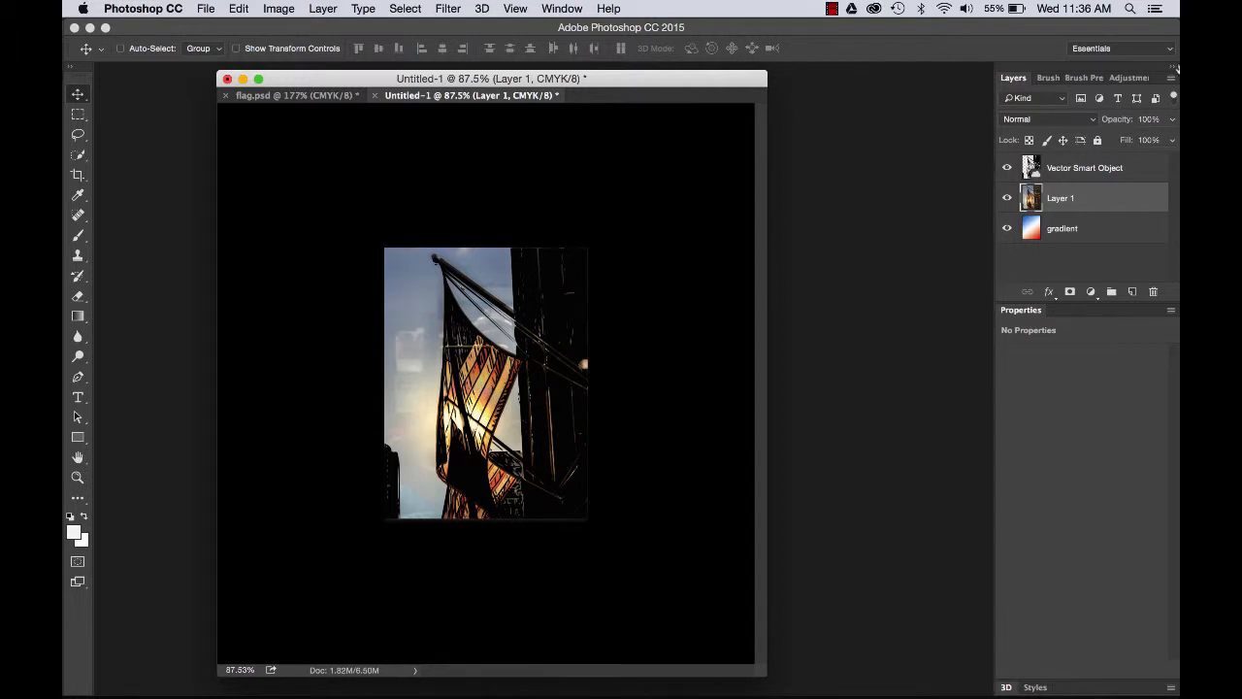
# Hide the Vector Smart Object layer and select the whole flag in Layer 1 with the Quick Selection tool.
pyautogui.click(1007, 168)
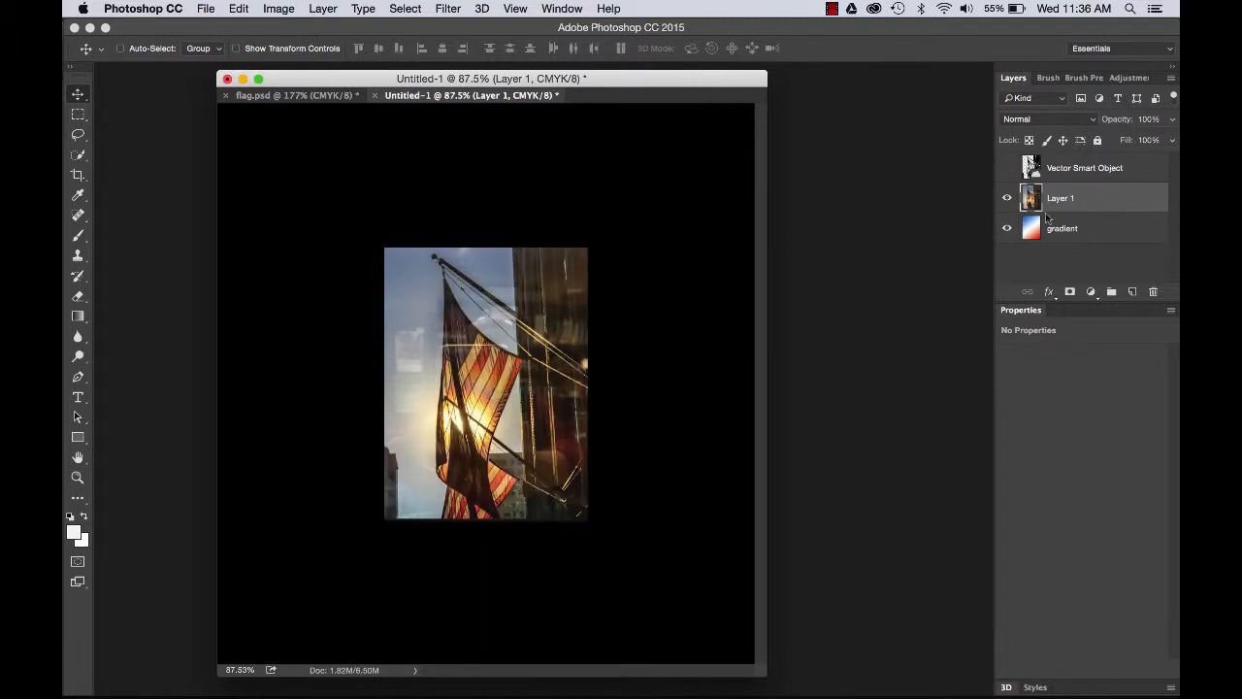
pyautogui.click(79, 157)
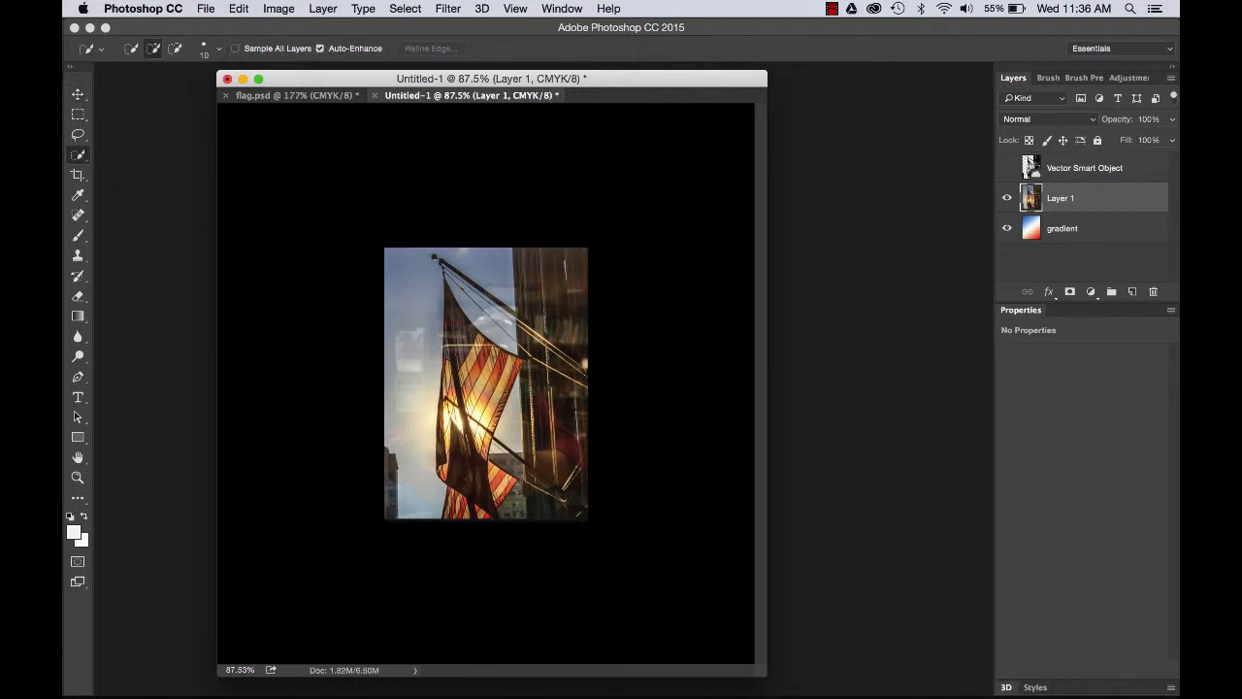
pyautogui.scroll(5, 485, 384)
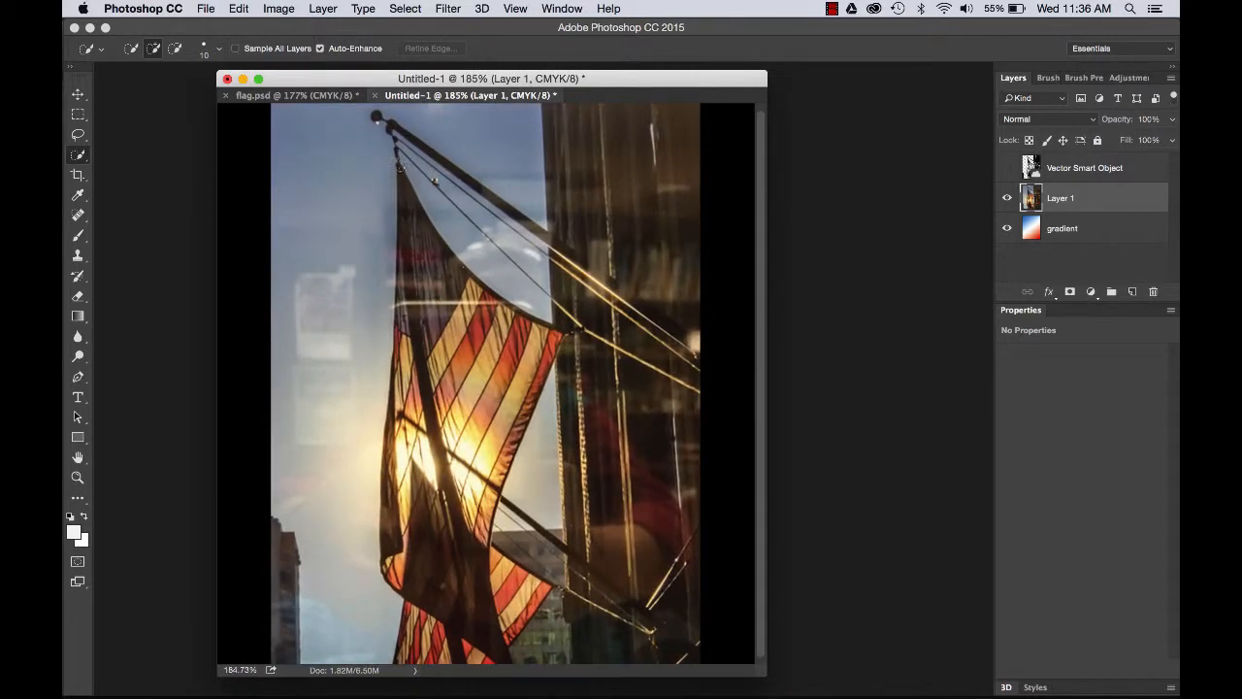
pyautogui.moveTo(403, 168)
pyautogui.mouseDown()
pyautogui.moveTo(464, 294)
pyautogui.moveTo(446, 330)
pyautogui.moveTo(468, 414)
pyautogui.moveTo(460, 487)
pyautogui.moveTo(519, 393)
pyautogui.moveTo(533, 338)
pyautogui.moveTo(536, 374)
pyautogui.mouseUp()
pyautogui.press('alt')
pyautogui.press('alt')
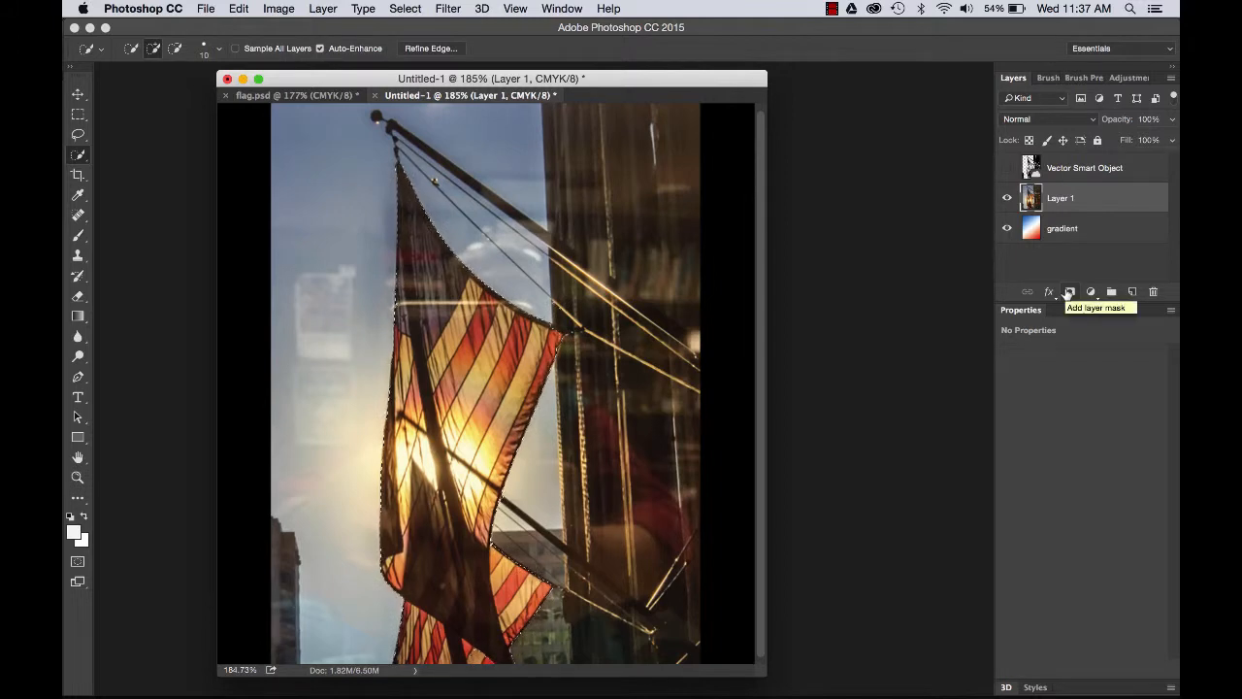
# Mask Layer 1 with the current flag selection and show the Vector Smart Object layer again.
pyautogui.click(1068, 292)
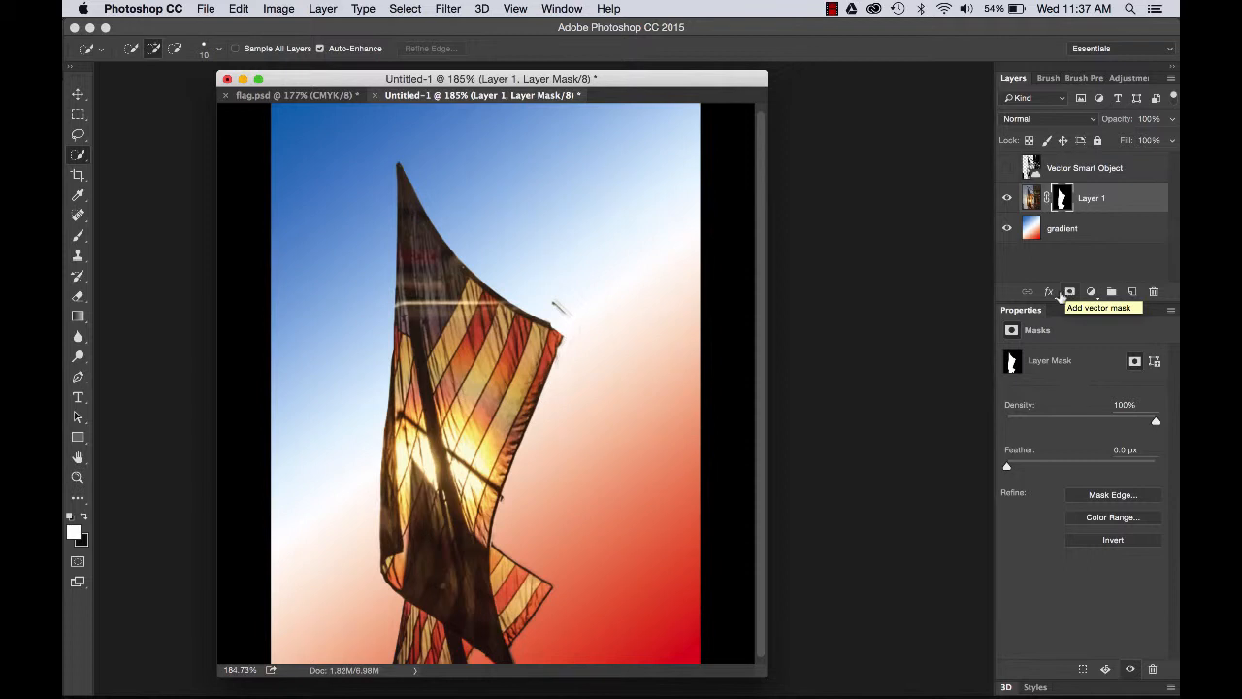
pyautogui.click(1007, 169)
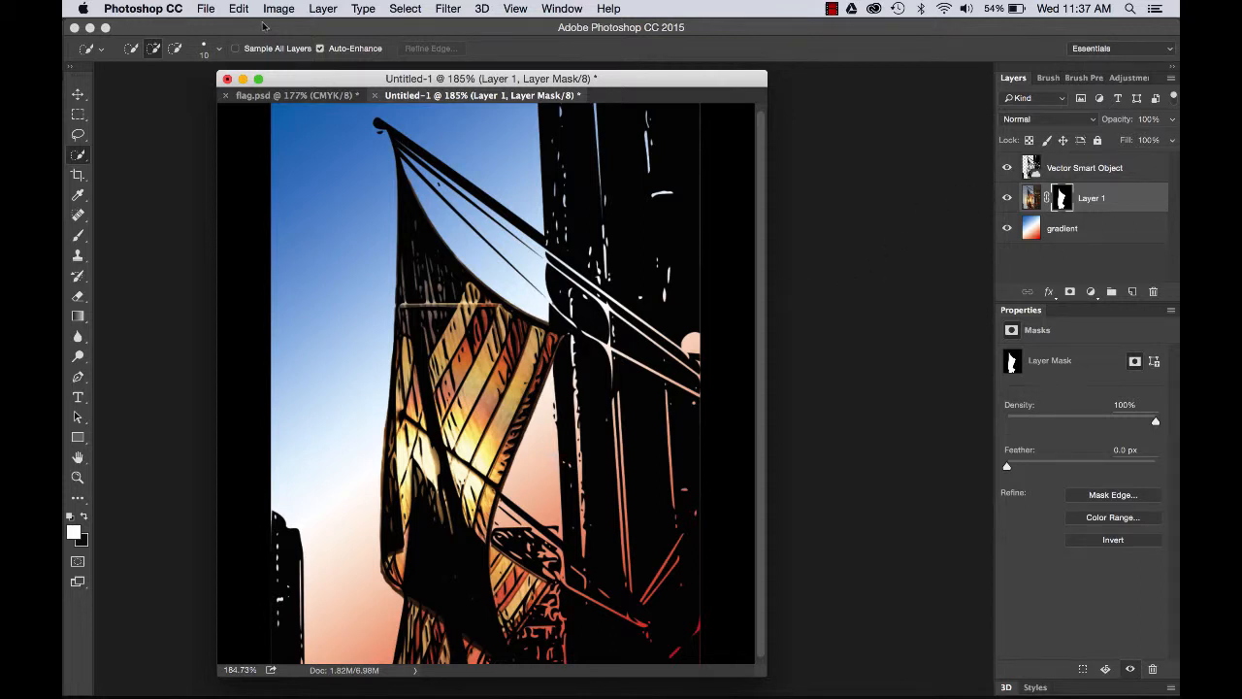
# Compare the Untitled-1 composition with the finished flag.psd artwork by switching between the two documents.
pyautogui.click(300, 96)
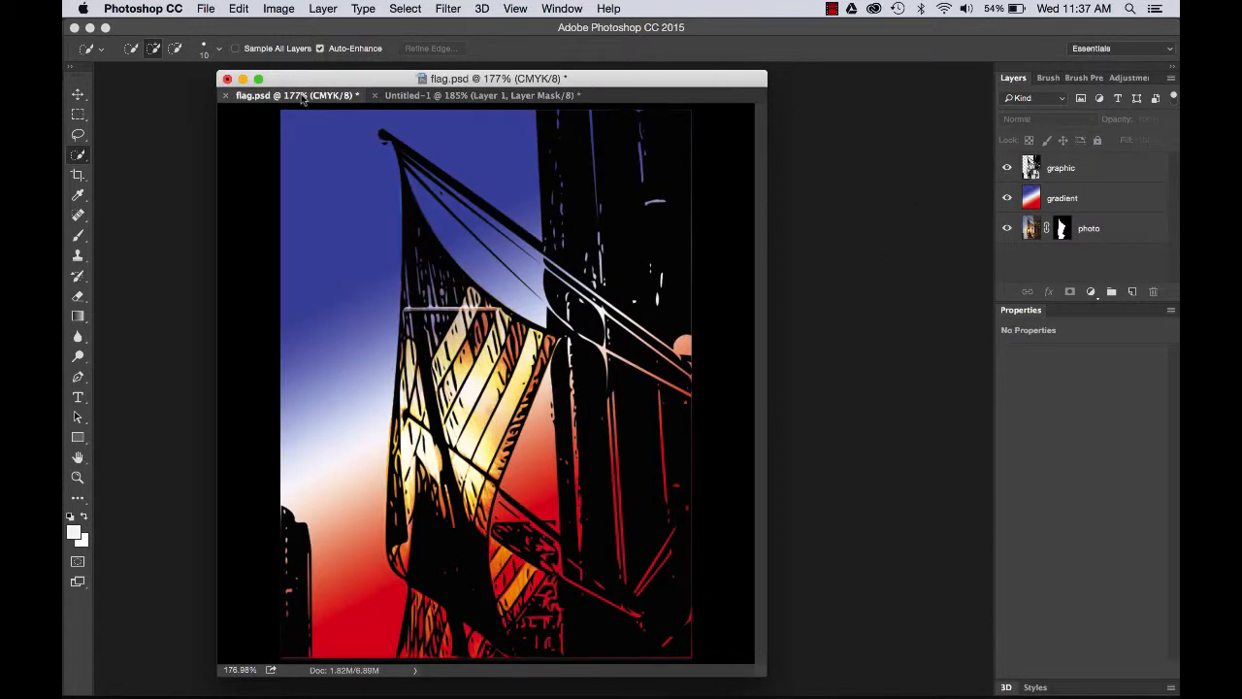
pyautogui.click(463, 101)
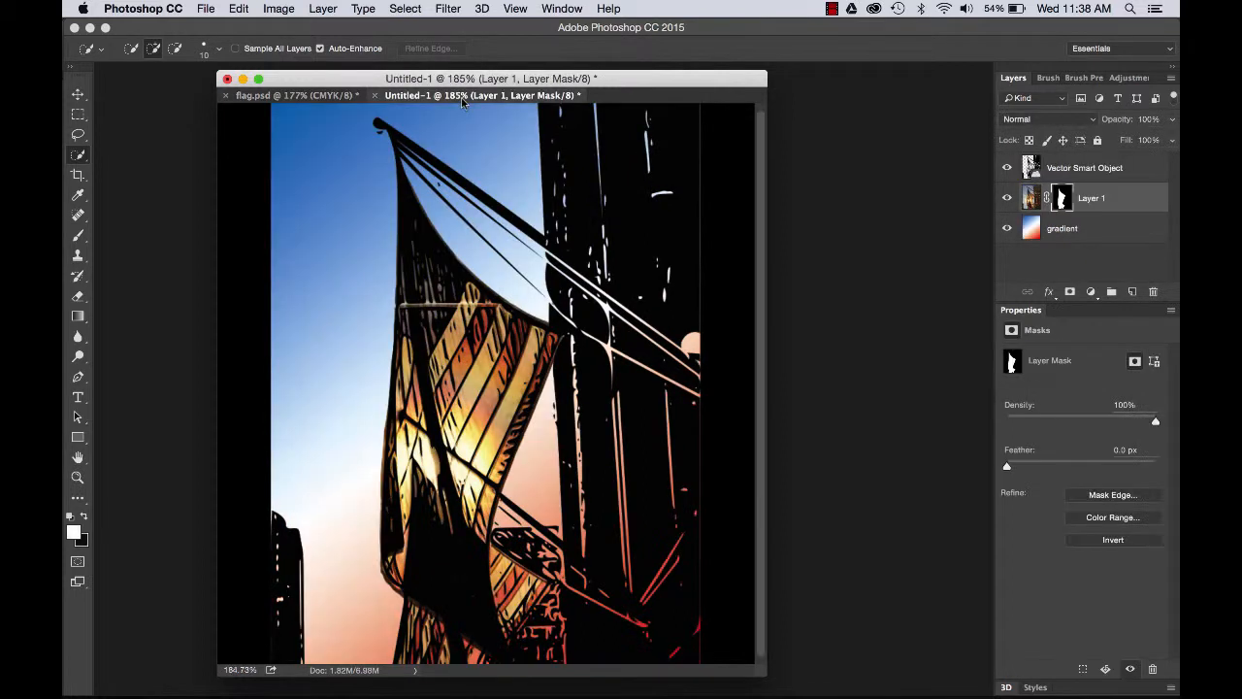
pyautogui.click(342, 101)
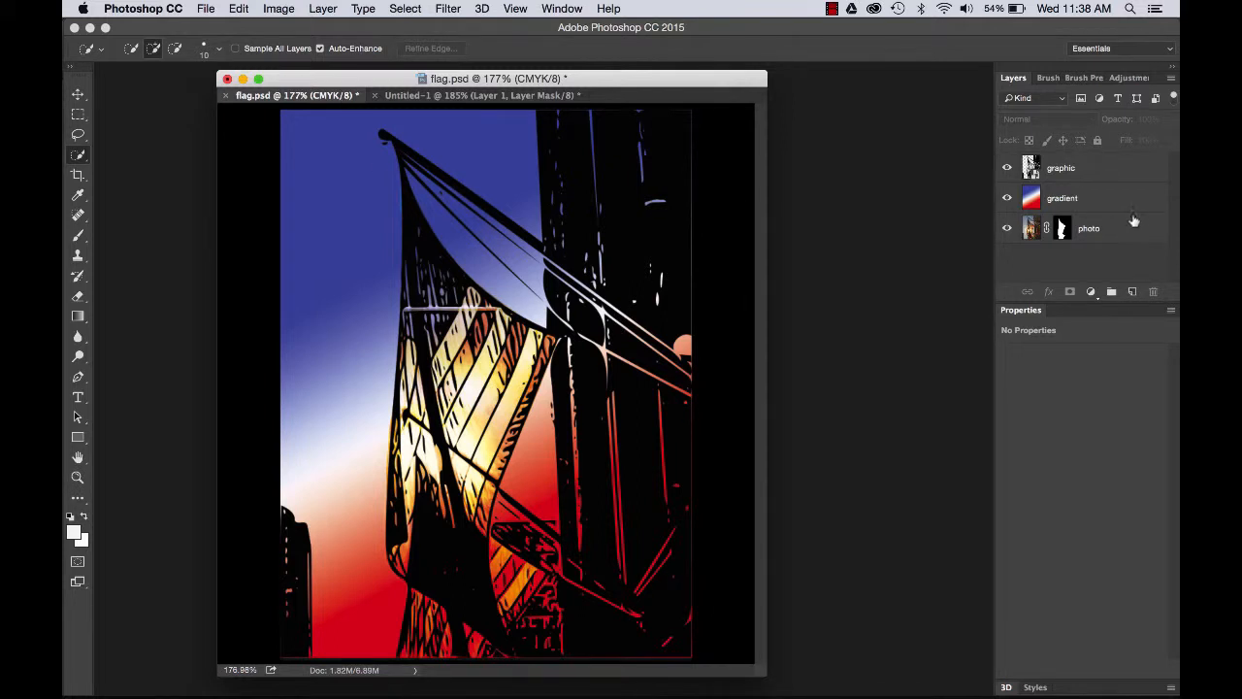
# Try the Normal blend mode on the gradient layer in flag.psd, and restore it to Overlay.
pyautogui.click(1094, 206)
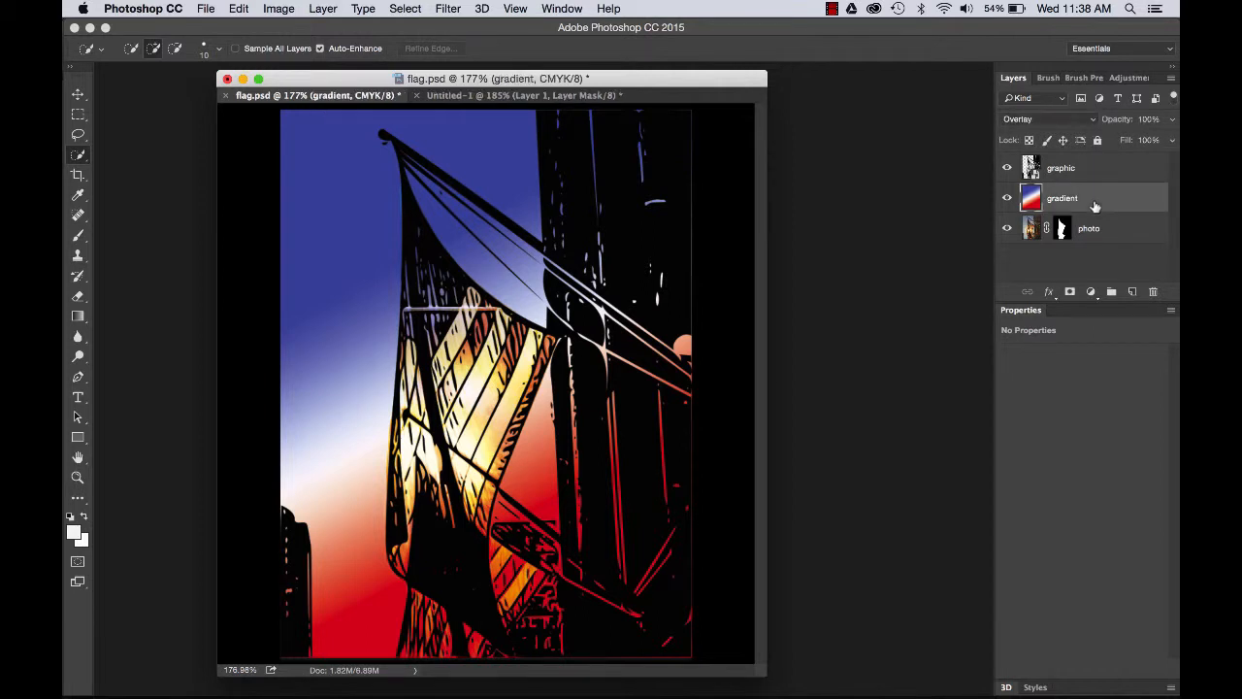
pyautogui.click(1045, 120)
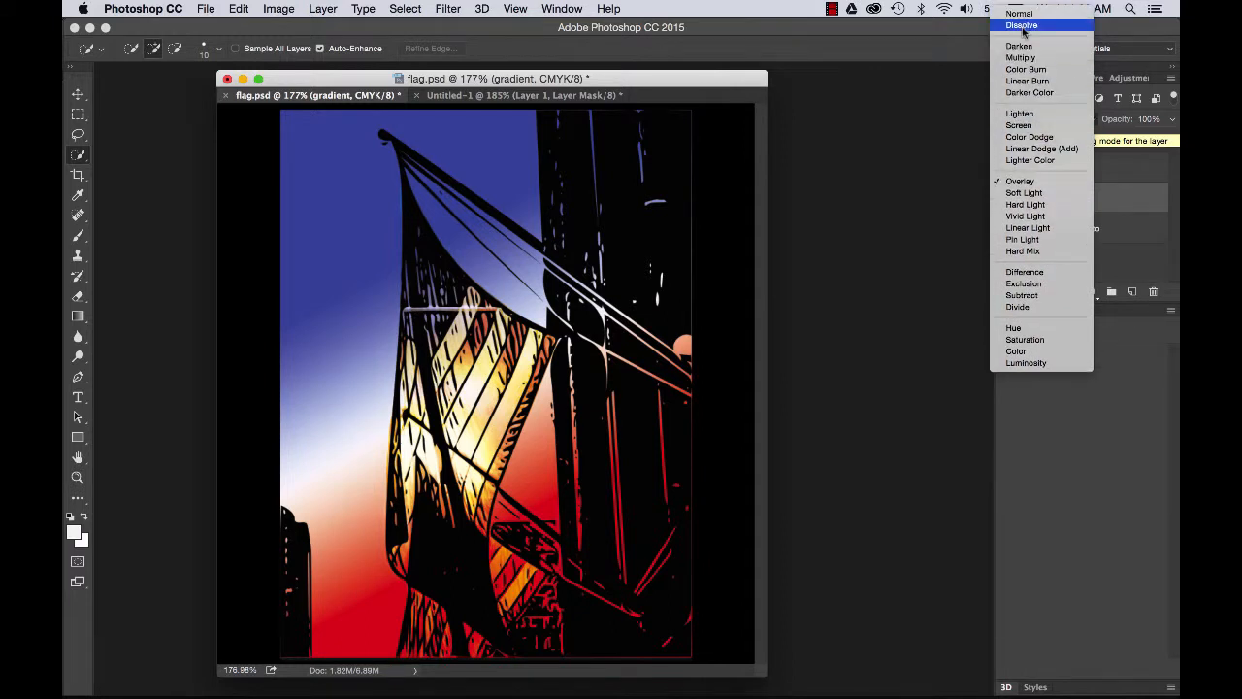
pyautogui.click(1022, 15)
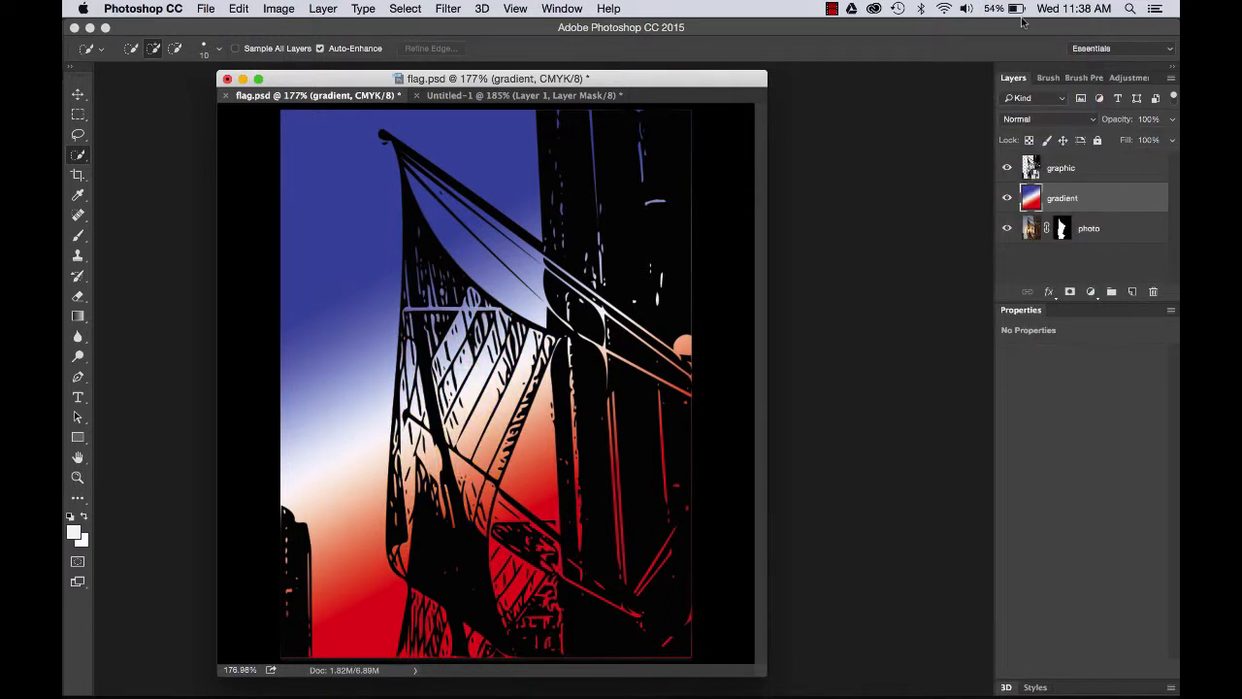
pyautogui.click(1058, 121)
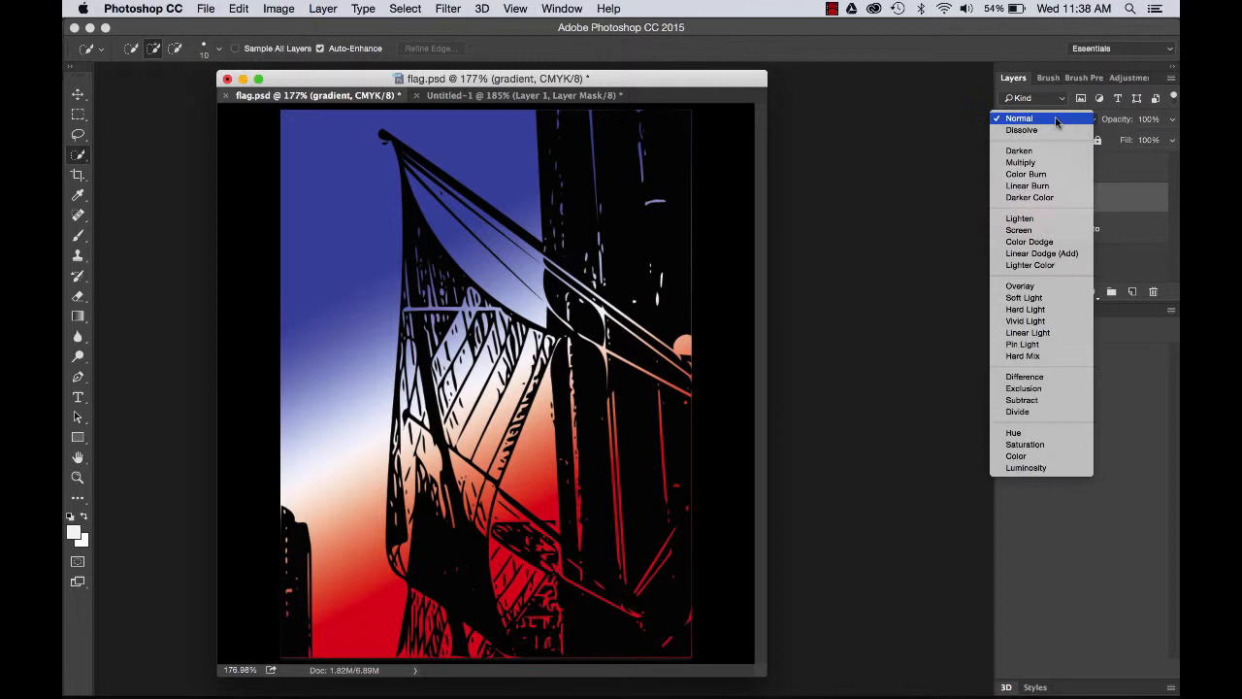
pyautogui.click(1052, 286)
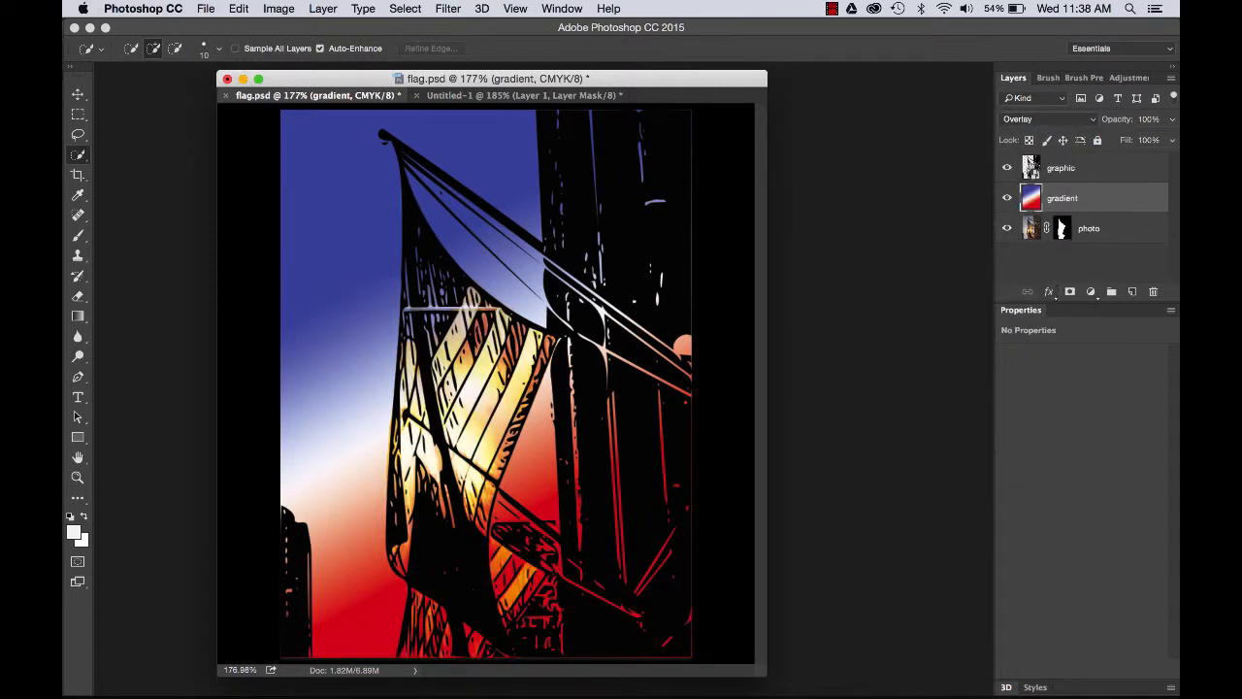
# In Untitled-1, move the gradient layer above Layer 1 and set its blend mode to Overlay.
pyautogui.click(485, 96)
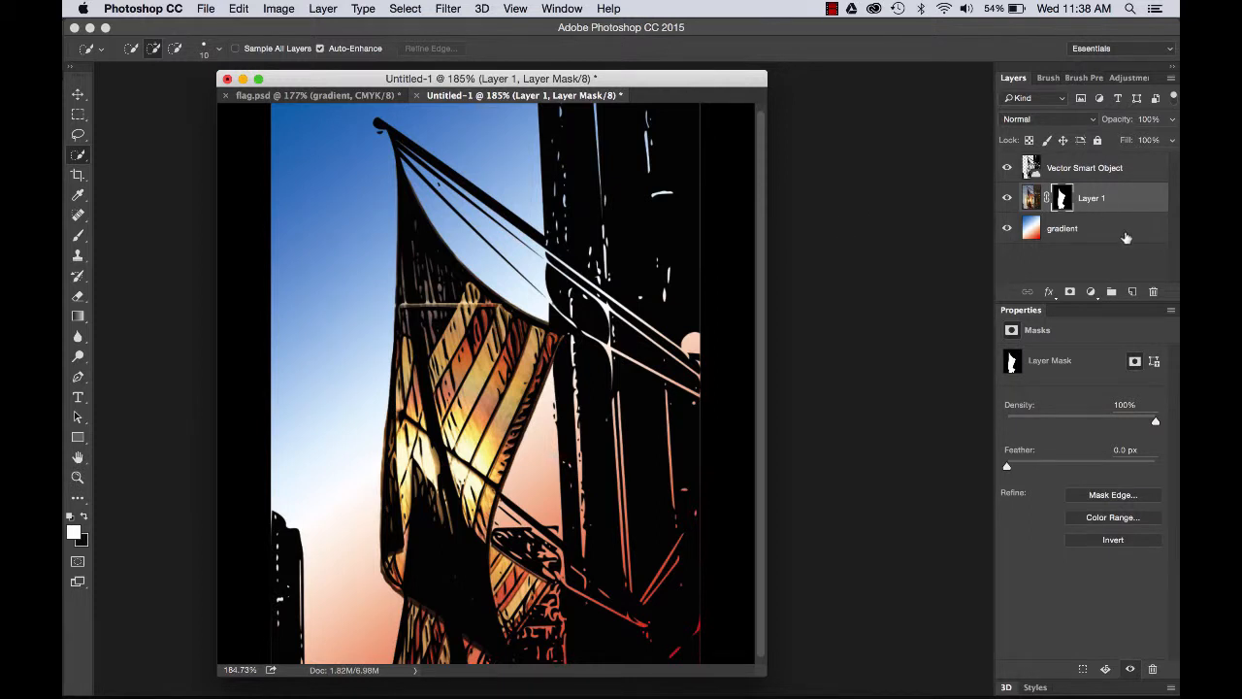
pyautogui.moveTo(1123, 237); pyautogui.dragTo(1114, 196)
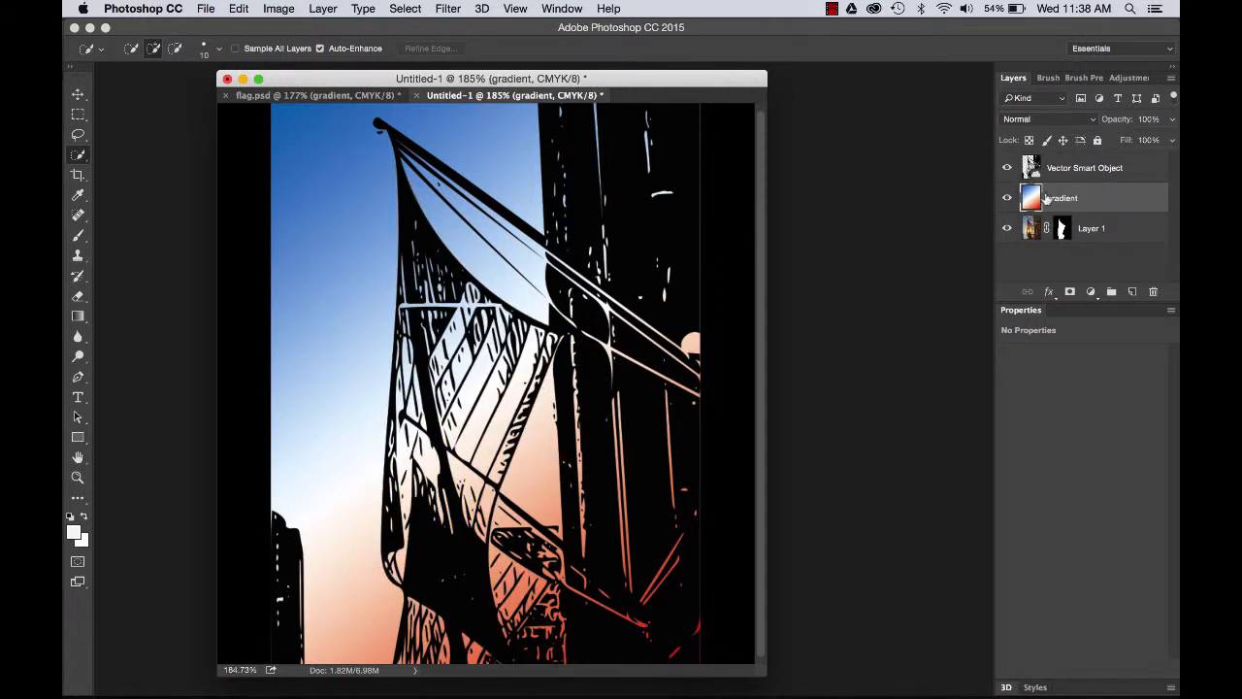
pyautogui.click(1062, 120)
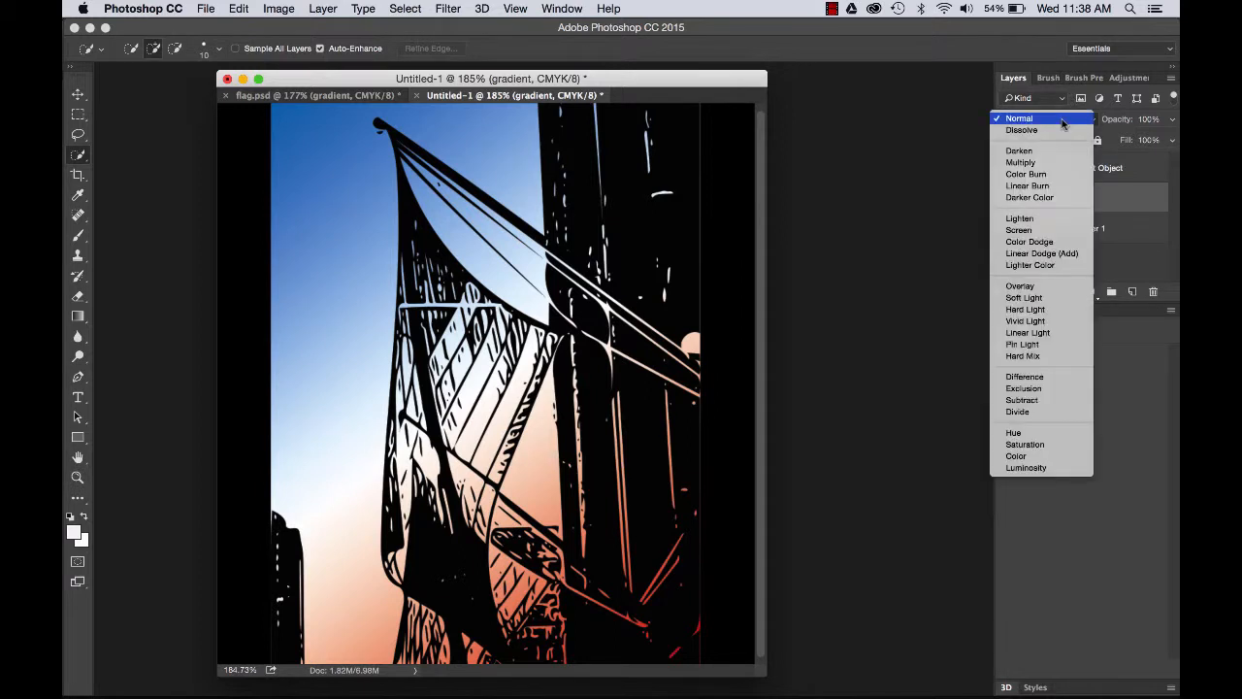
pyautogui.click(1063, 283)
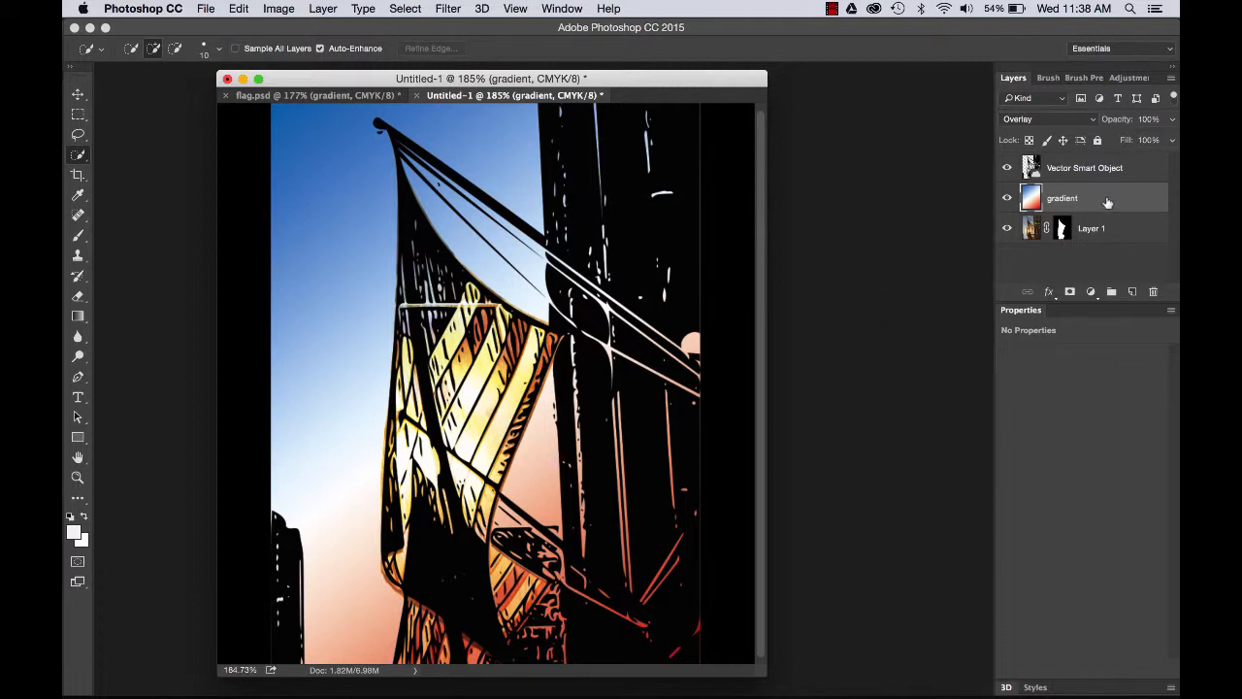
# Darken the gradient layer with Levels, raising the CMYK black input level to 127.
pyautogui.press('super+l')
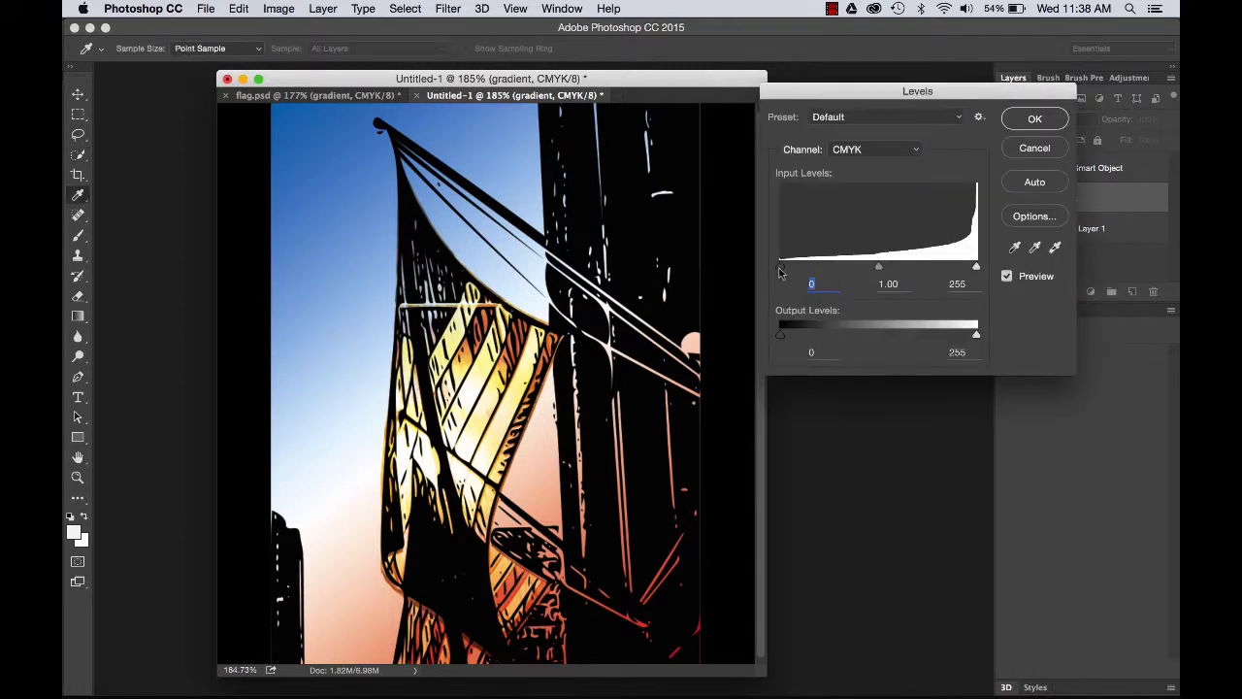
pyautogui.moveTo(781, 268); pyautogui.dragTo(879, 286)
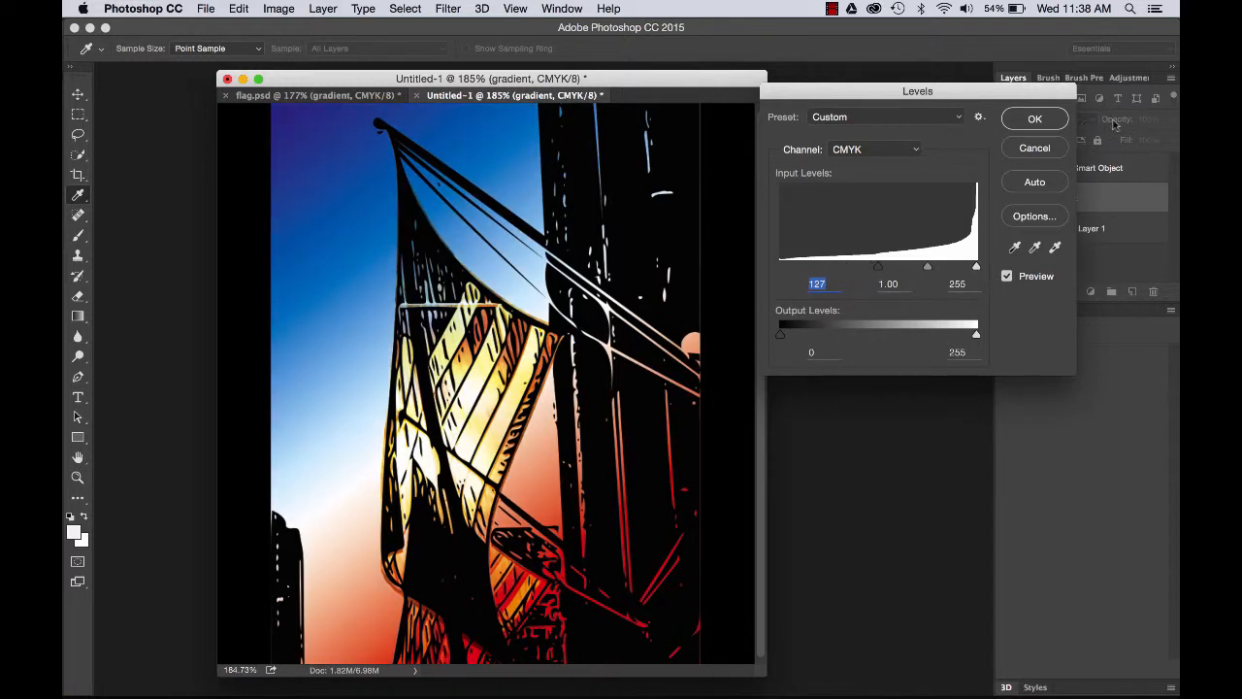
pyautogui.click(1052, 123)
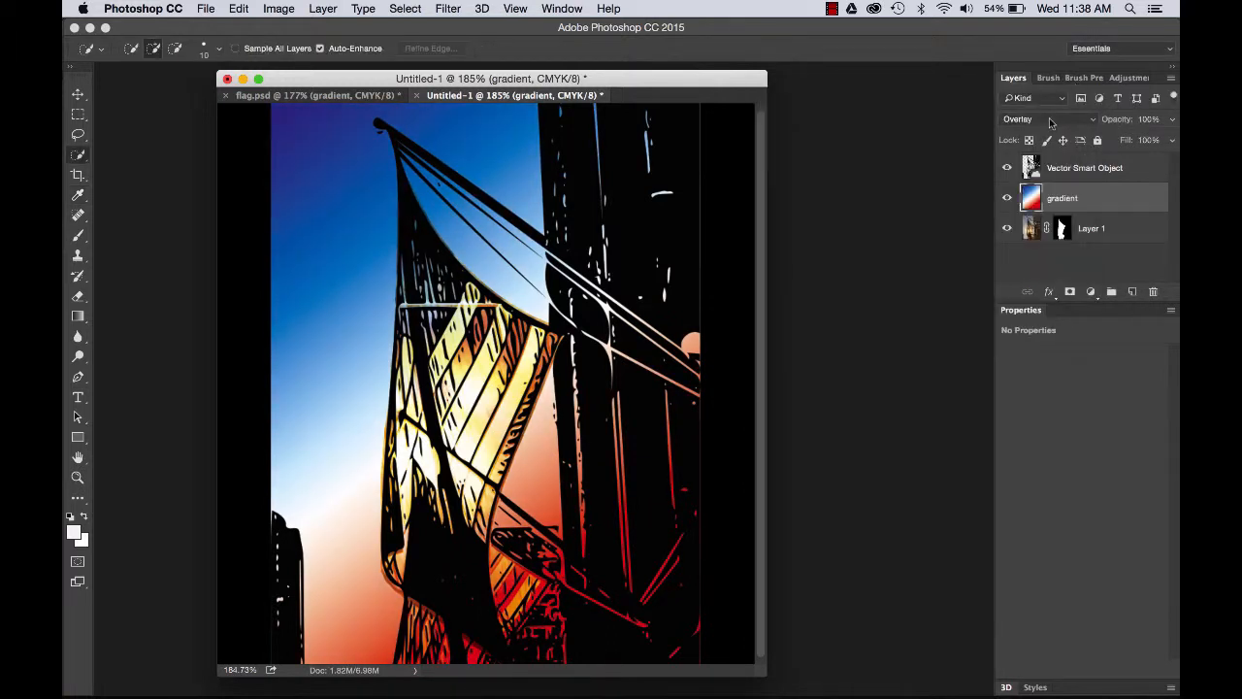
# Float Untitled-1 beside flag.psd to compare the two images, and dock flag.psd in the main window.
pyautogui.click(374, 98)
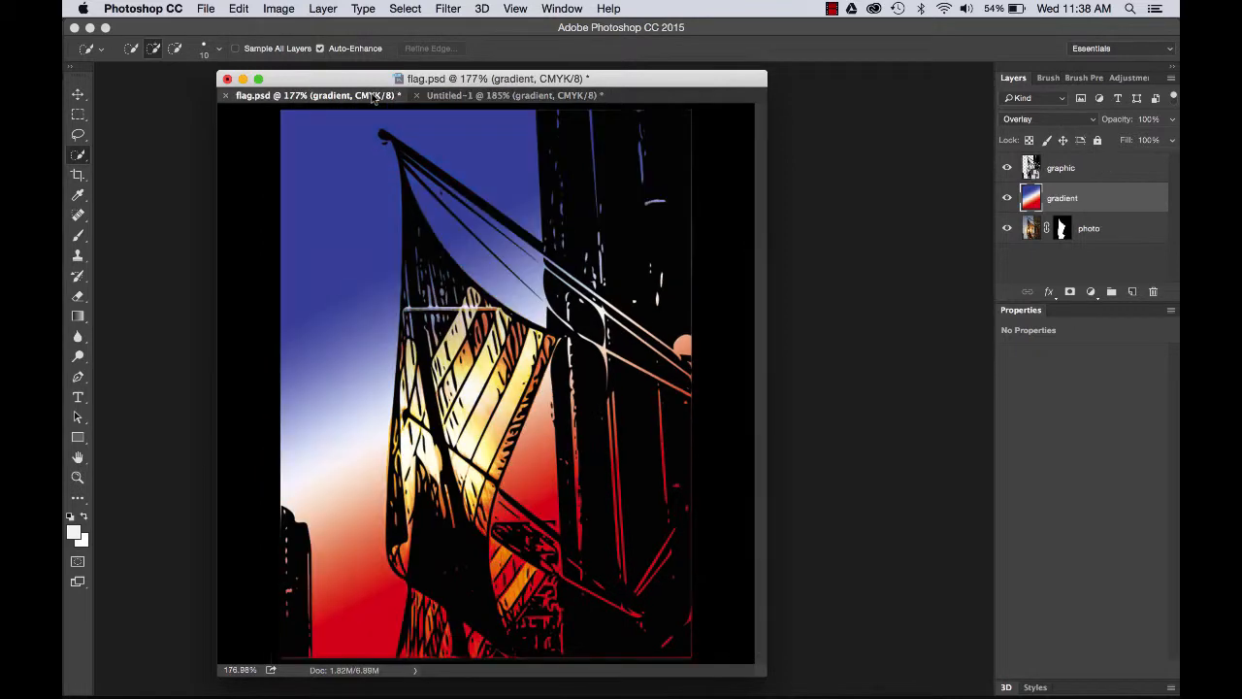
pyautogui.click(437, 95)
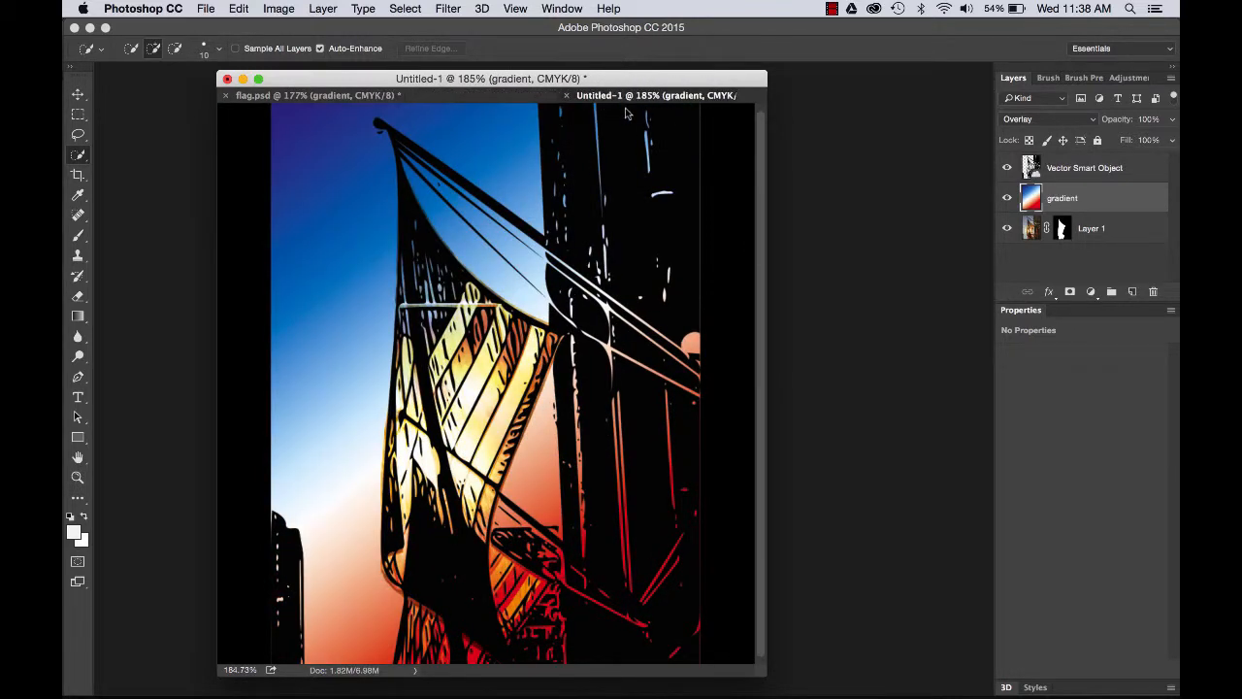
pyautogui.moveTo(628, 97); pyautogui.dragTo(835, 151)
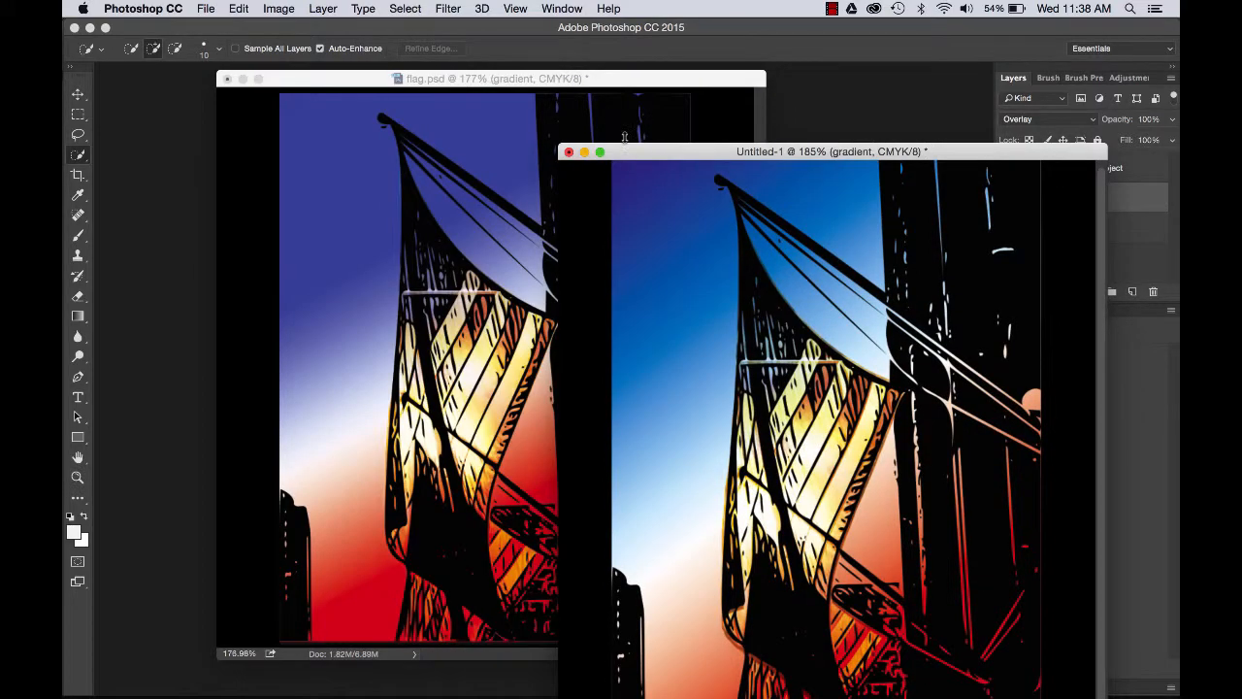
pyautogui.moveTo(647, 152); pyautogui.dragTo(614, 90)
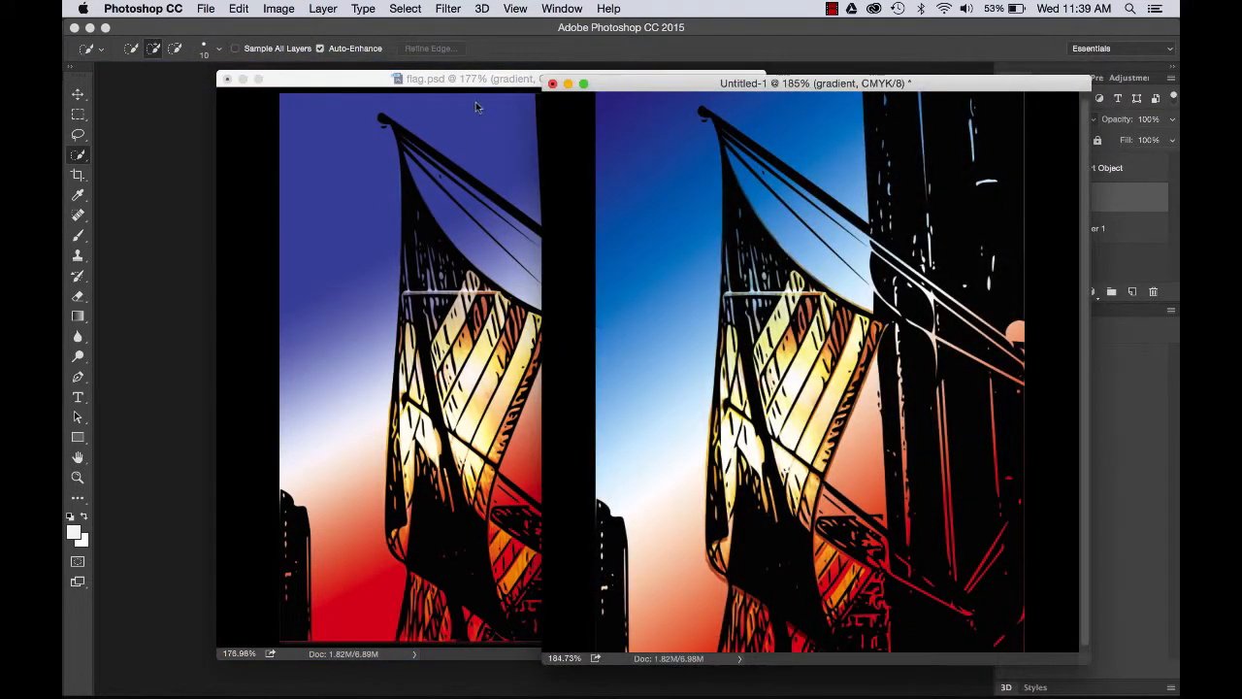
pyautogui.moveTo(473, 78); pyautogui.dragTo(366, 64)
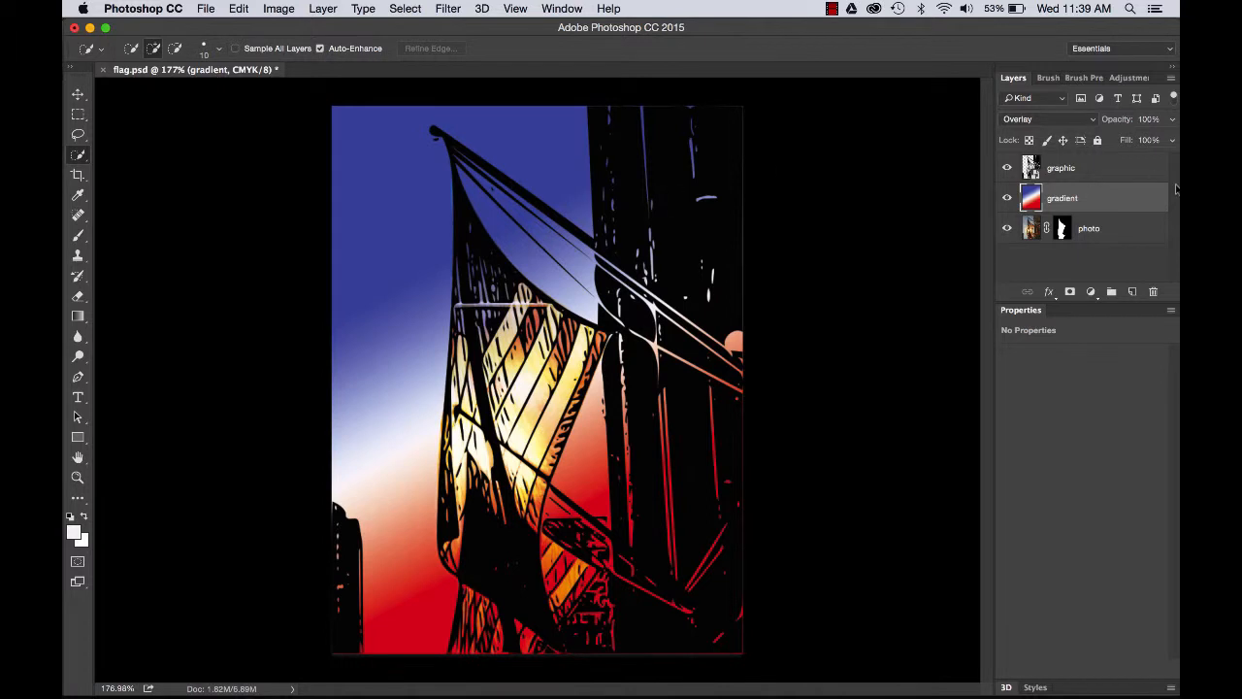
# With the gradient layer of flag.psd selected, open the Gradient Editor for the Gradient tool and browse to the last presets.
pyautogui.click(1108, 172)
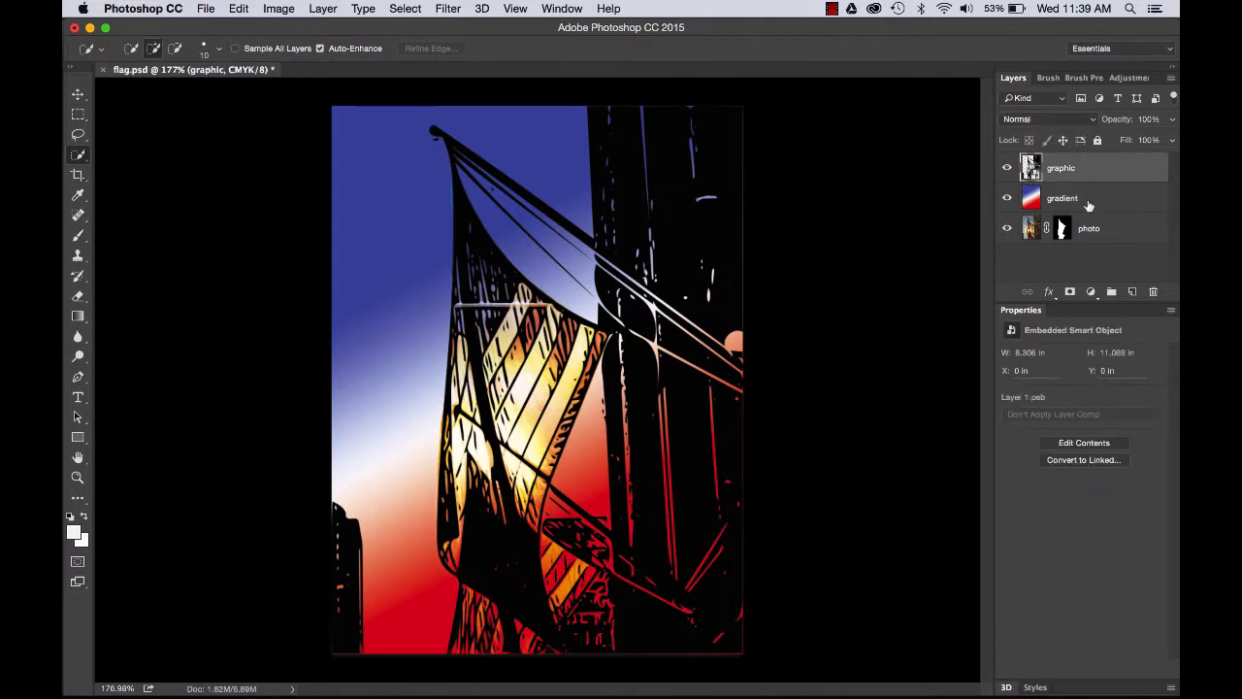
pyautogui.click(1089, 205)
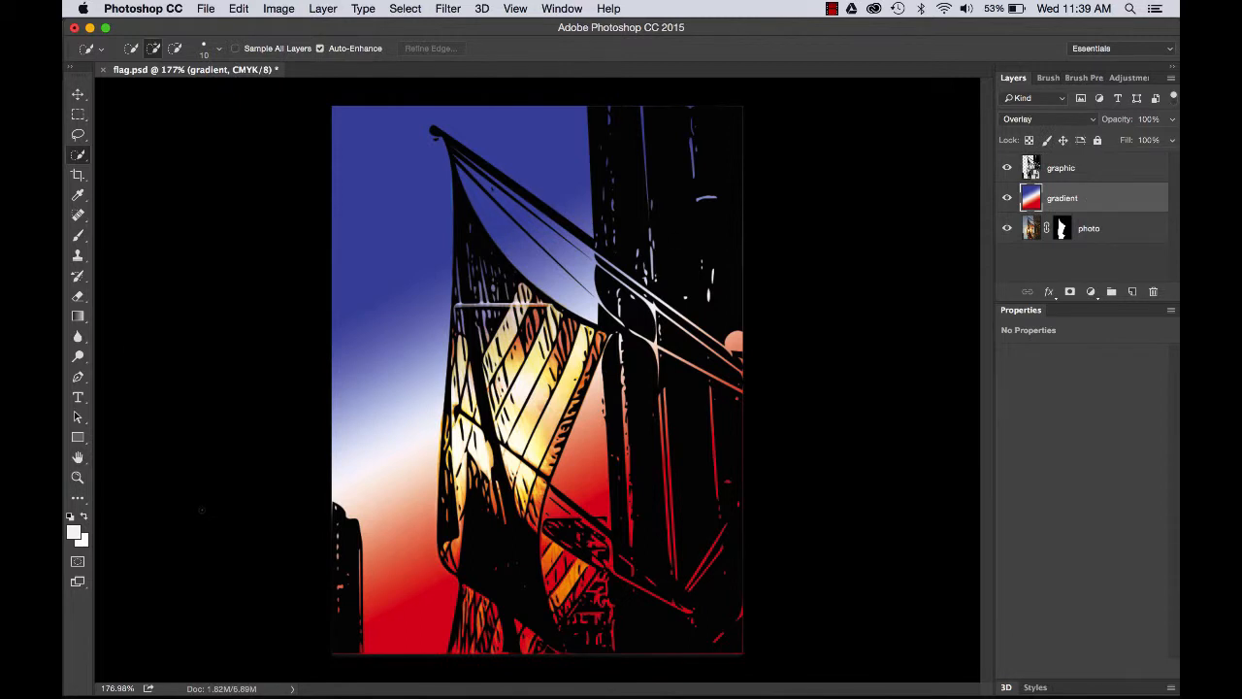
pyautogui.click(79, 319)
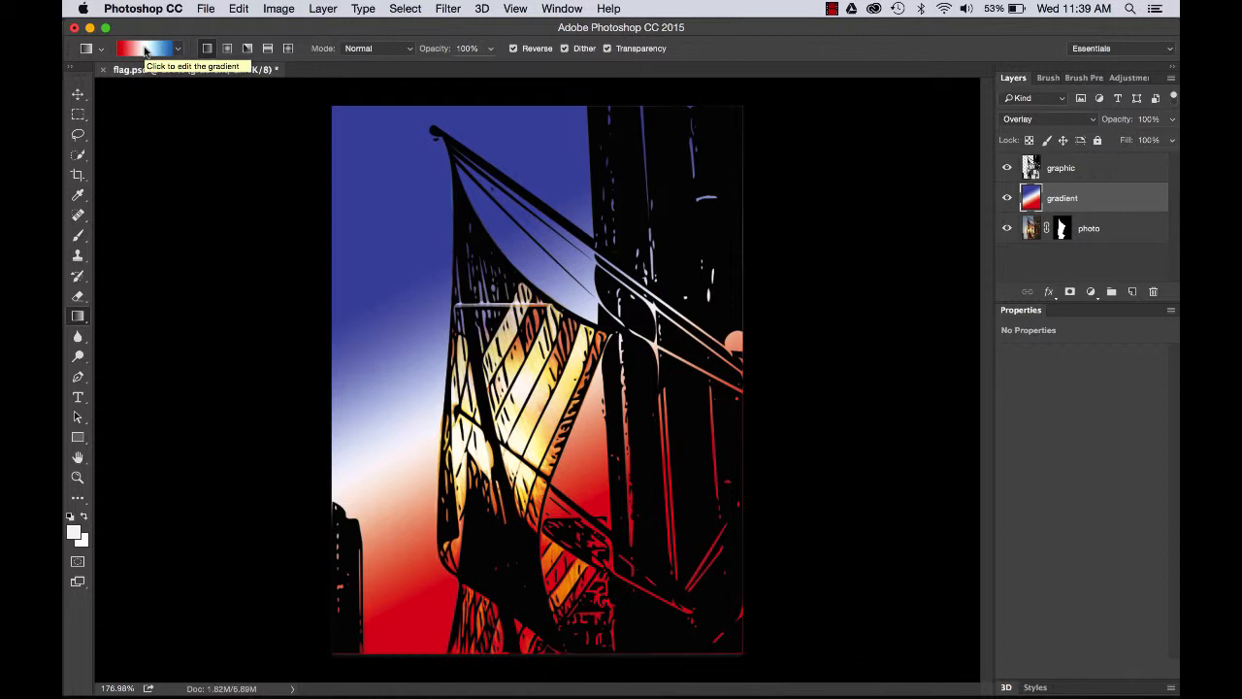
pyautogui.click(144, 50)
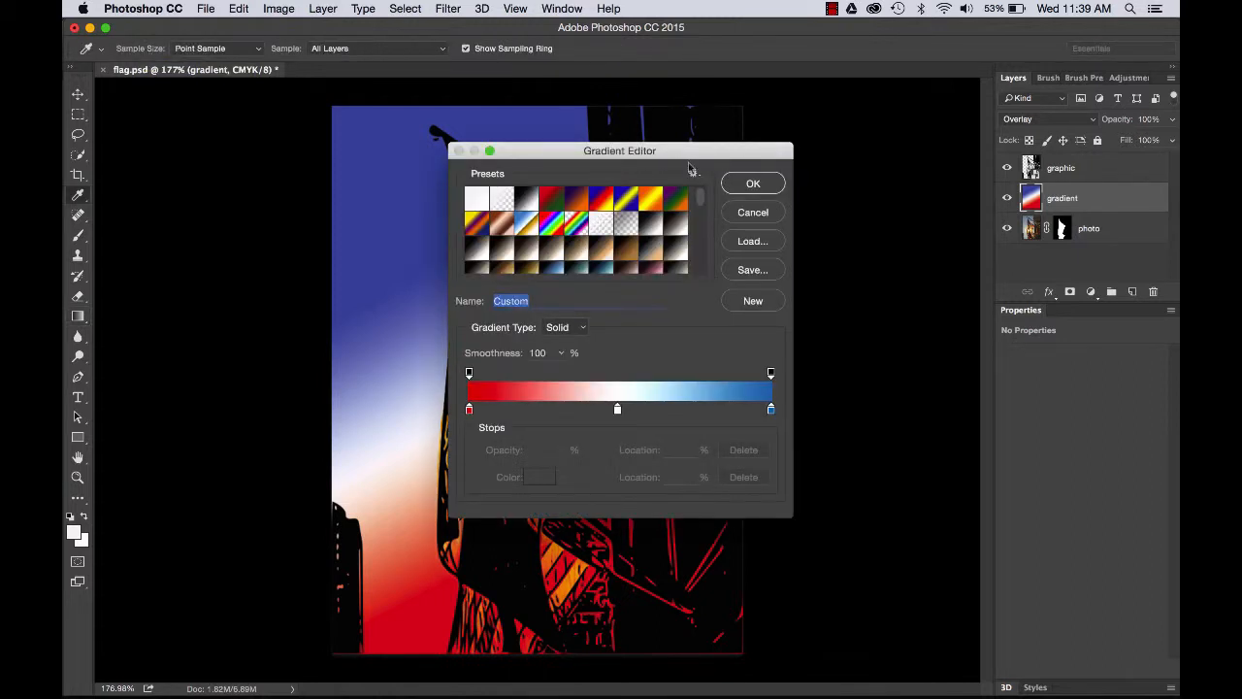
pyautogui.scroll(-3, 639, 251)
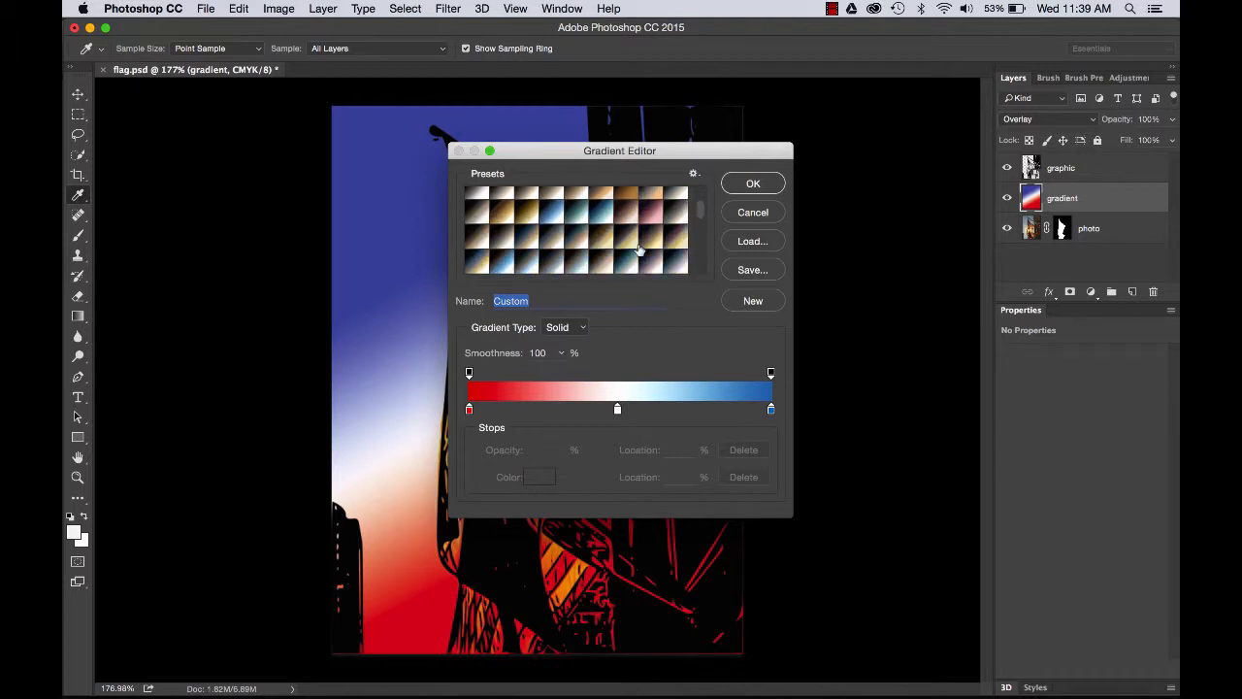
pyautogui.scroll(-10, 639, 250)
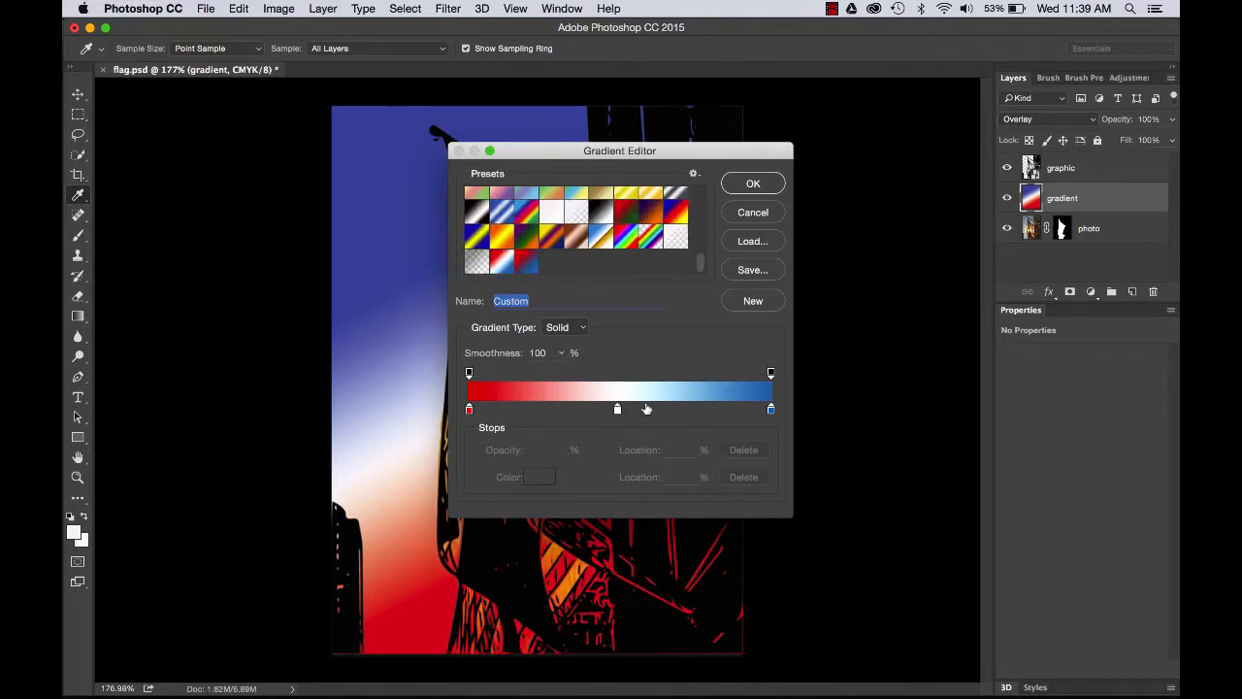
# Change the blue end stop of the gradient to the darker blue 075583.
pyautogui.click(770, 409)
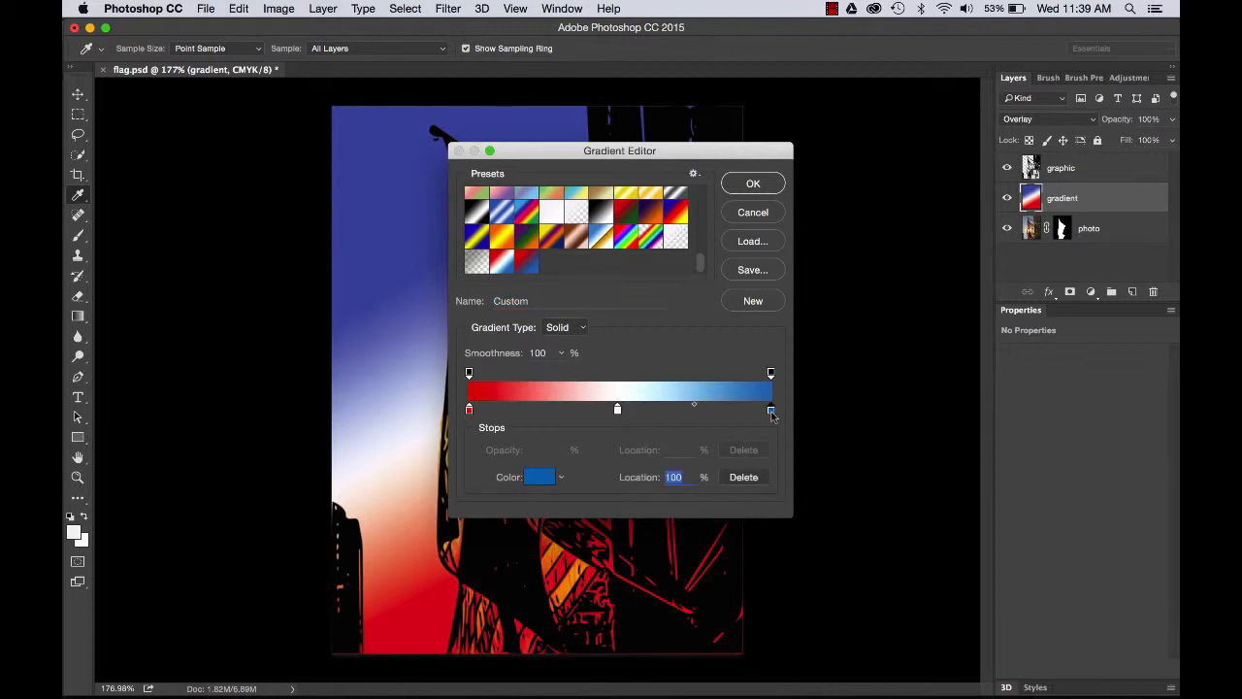
pyautogui.click(541, 480)
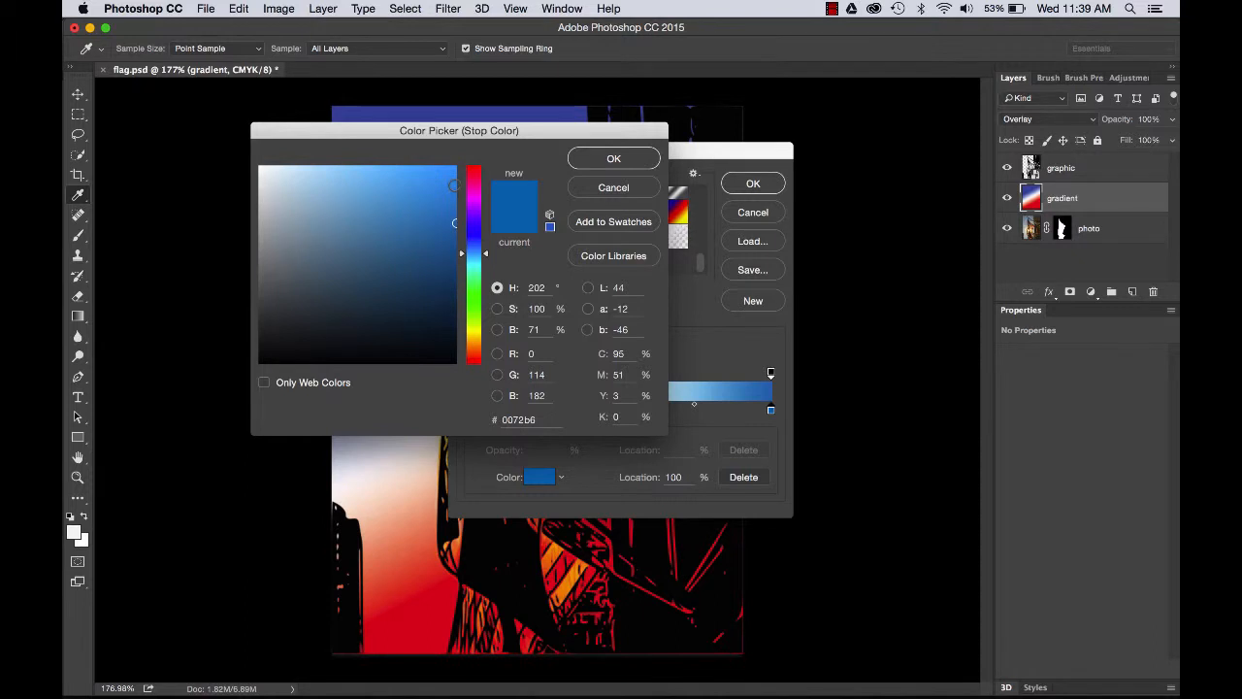
pyautogui.click(445, 272)
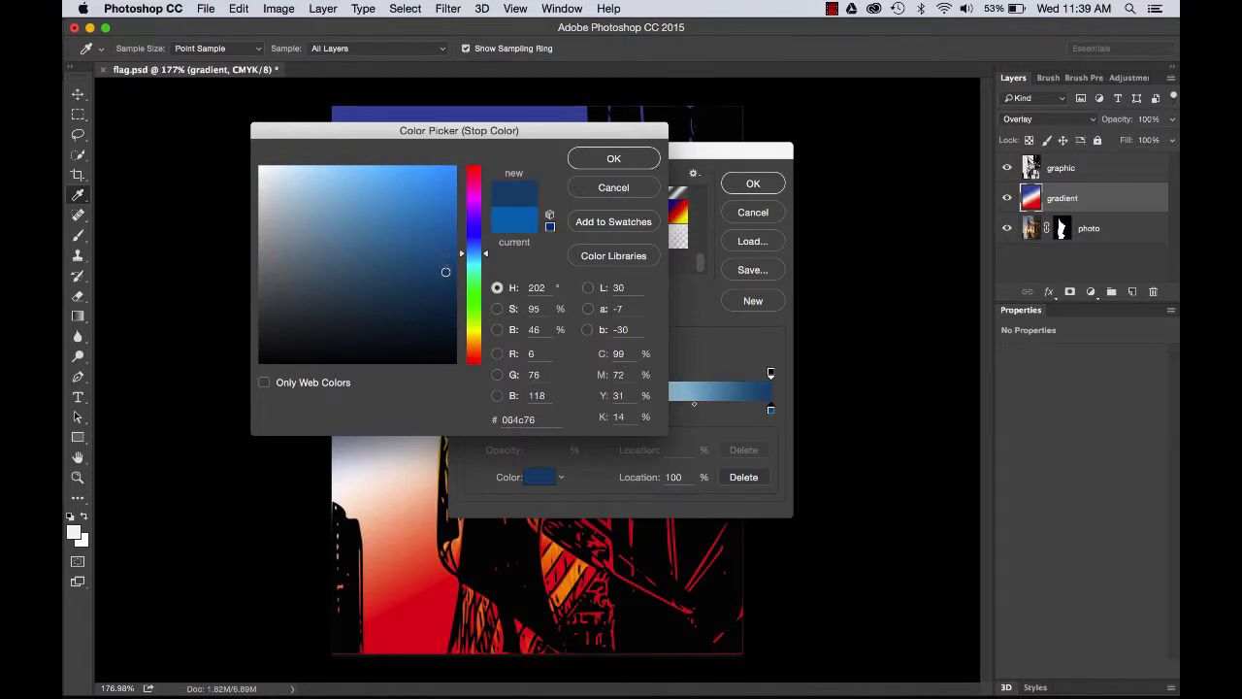
pyautogui.click(445, 261)
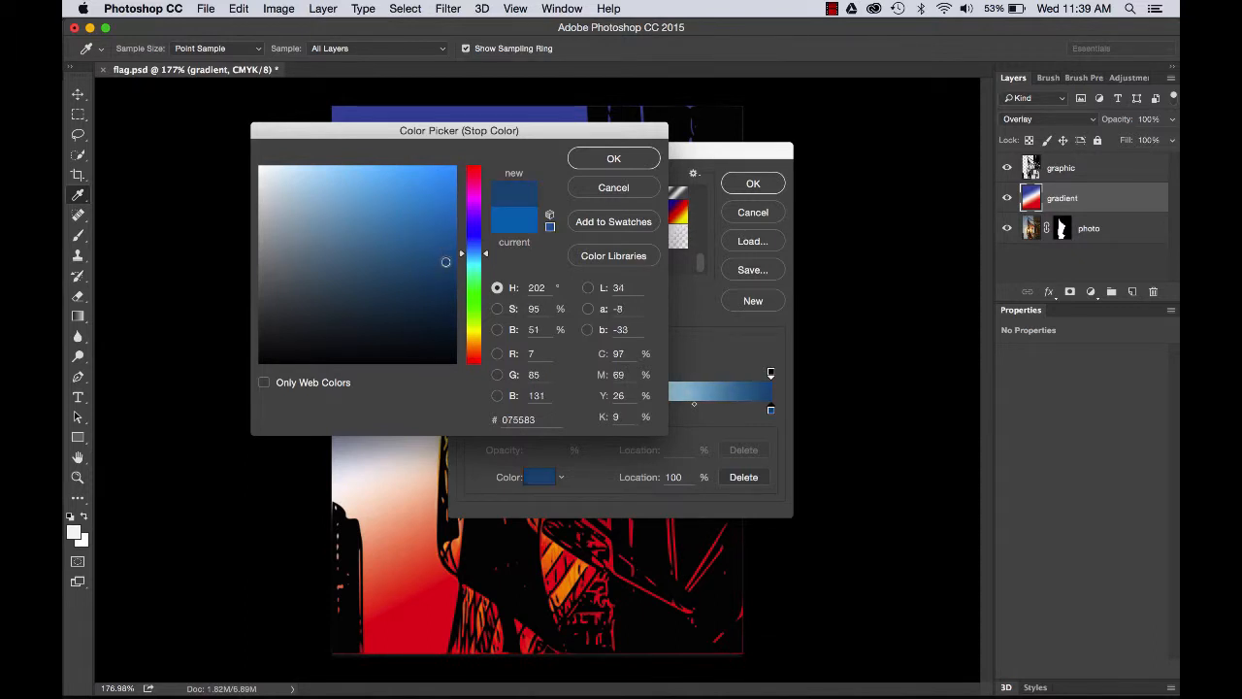
pyautogui.click(604, 161)
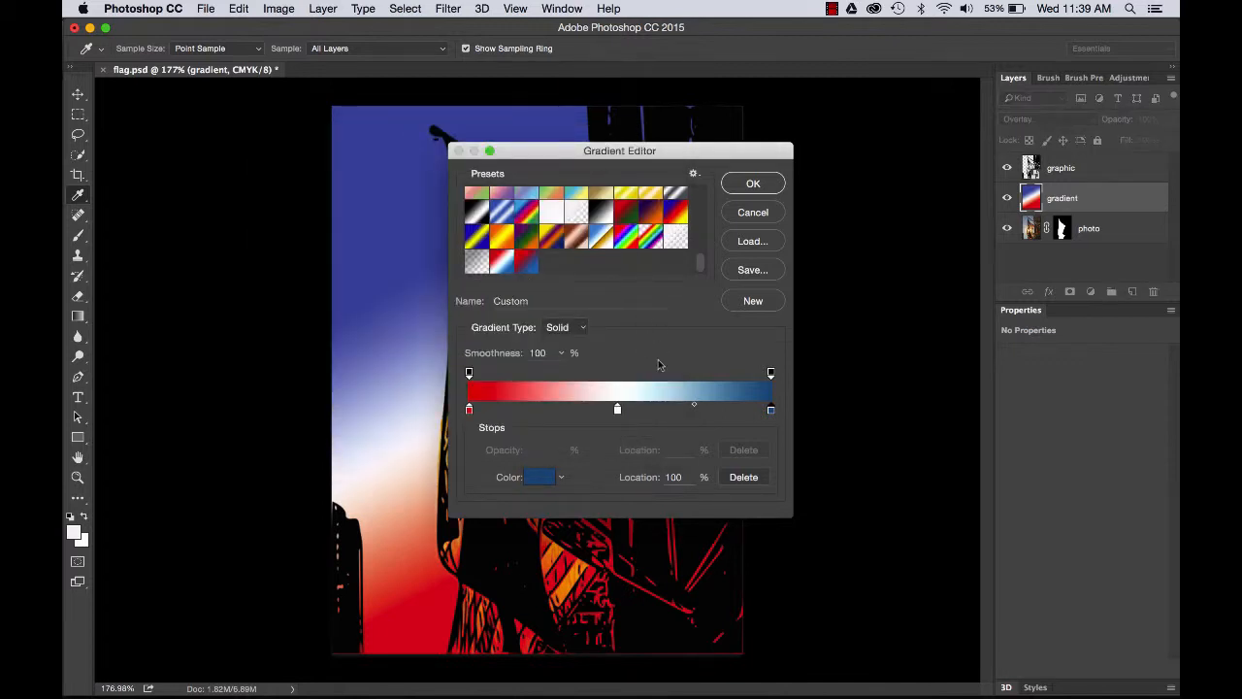
# Move the gradient's white stop toward the blue end and add a second white stop at location 49%.
pyautogui.moveTo(617, 416); pyautogui.dragTo(676, 421)
pyautogui.click(620, 409)
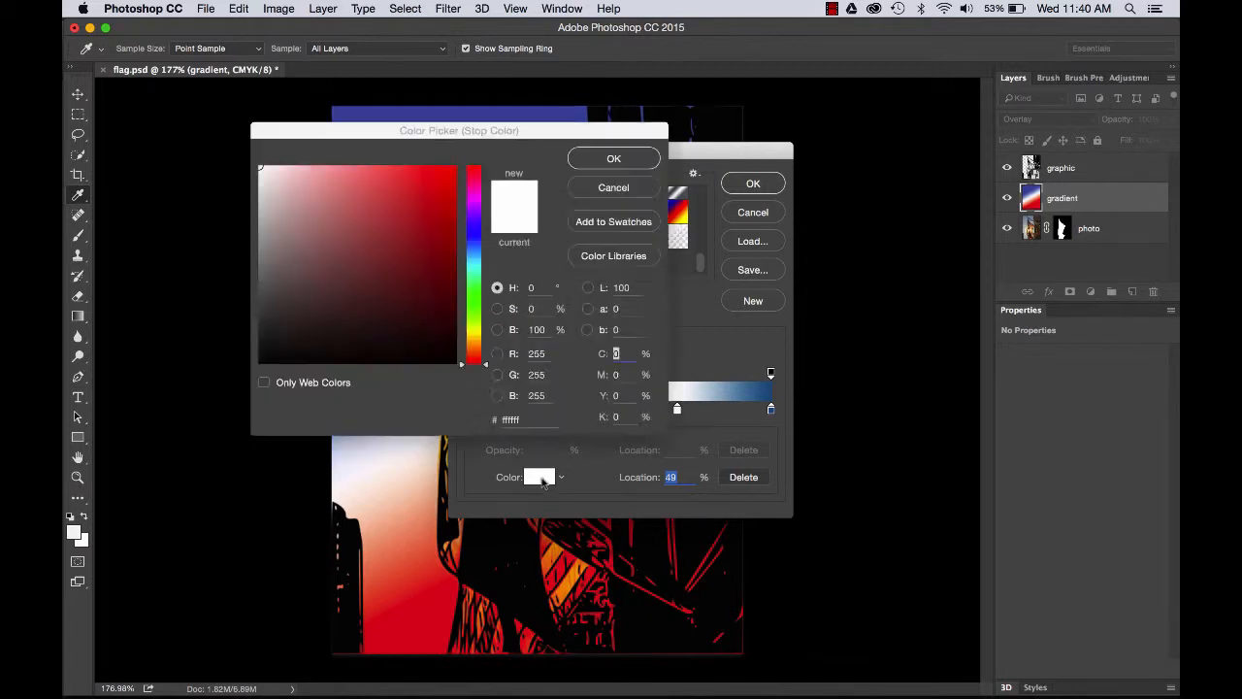
pyautogui.click(541, 481)
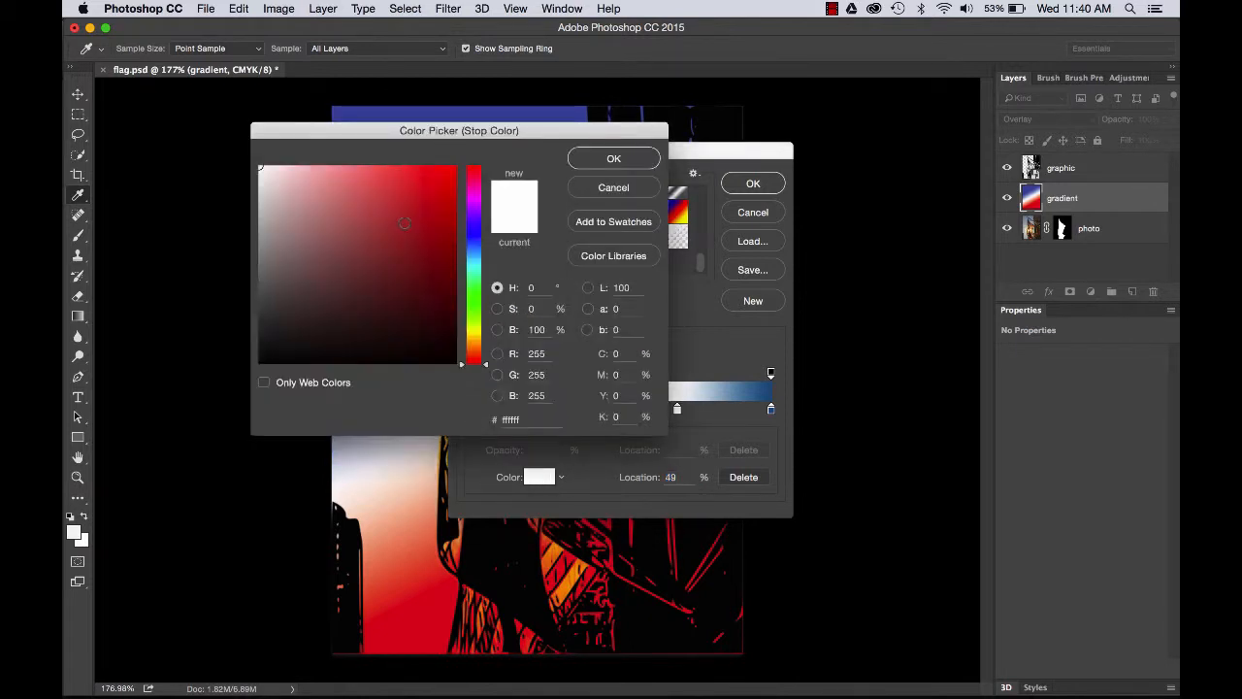
pyautogui.click(472, 306)
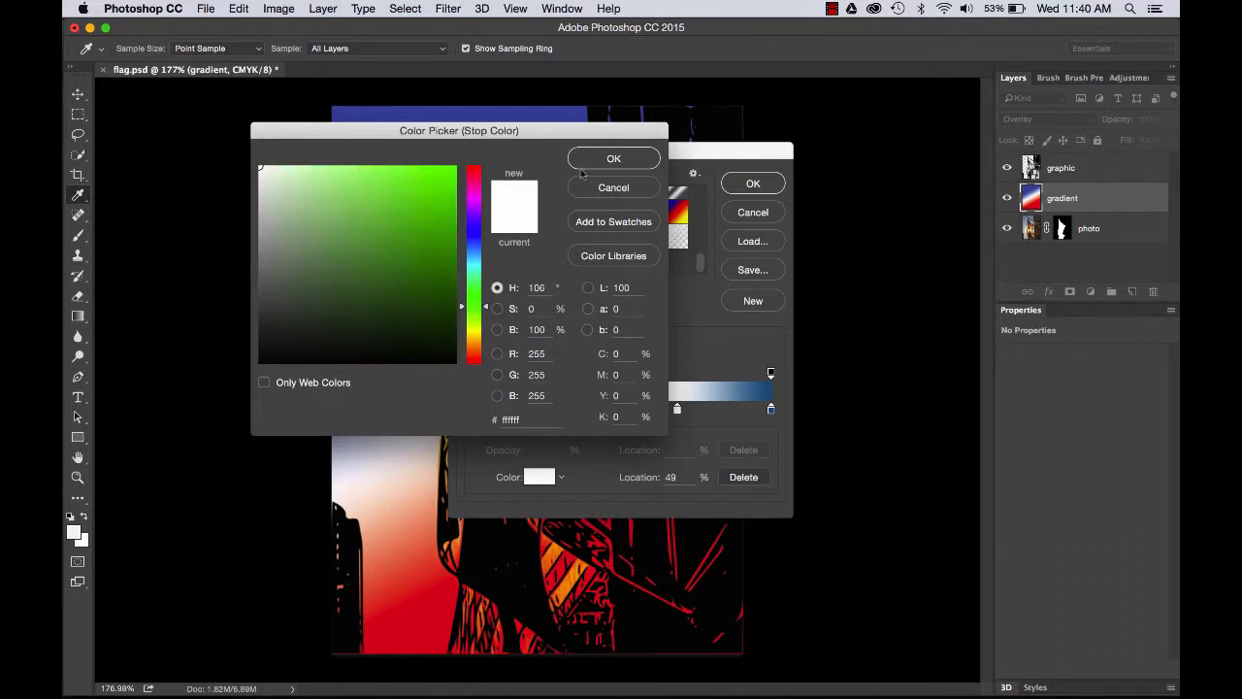
pyautogui.click(612, 160)
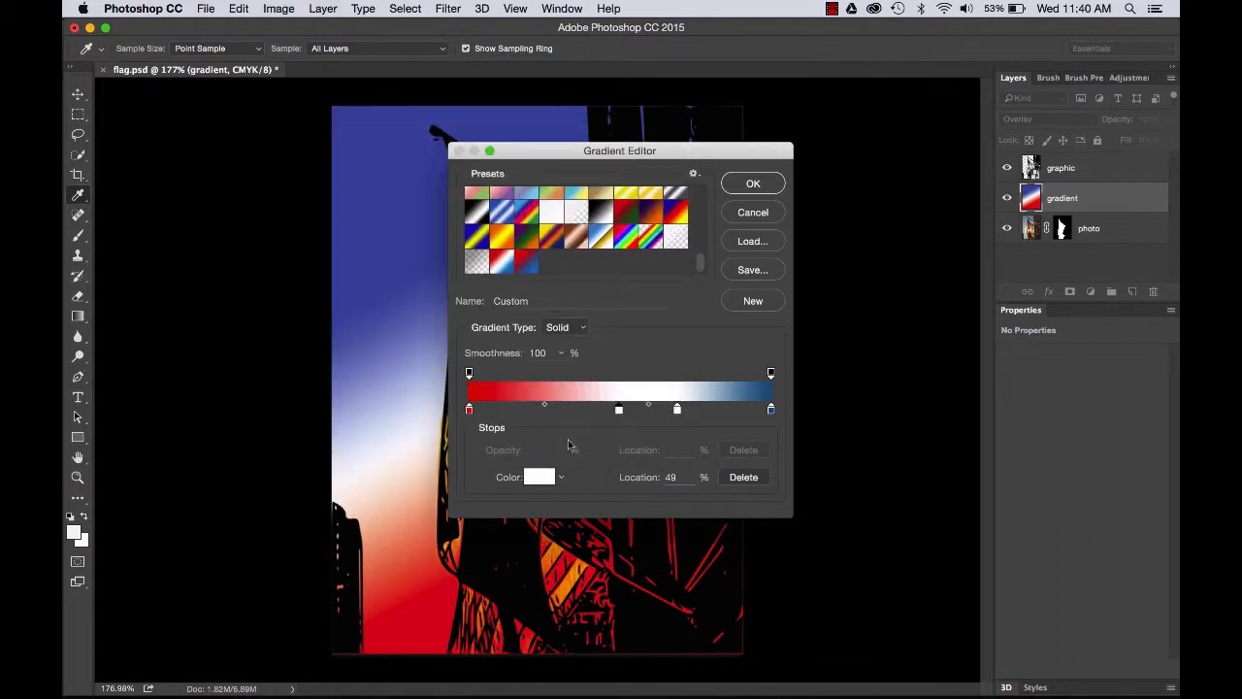
# Save the edited red-white-blue gradient as a new preset and accept the Gradient Editor settings.
pyautogui.click(618, 409)
pyautogui.click(752, 302)
pyautogui.click(752, 185)
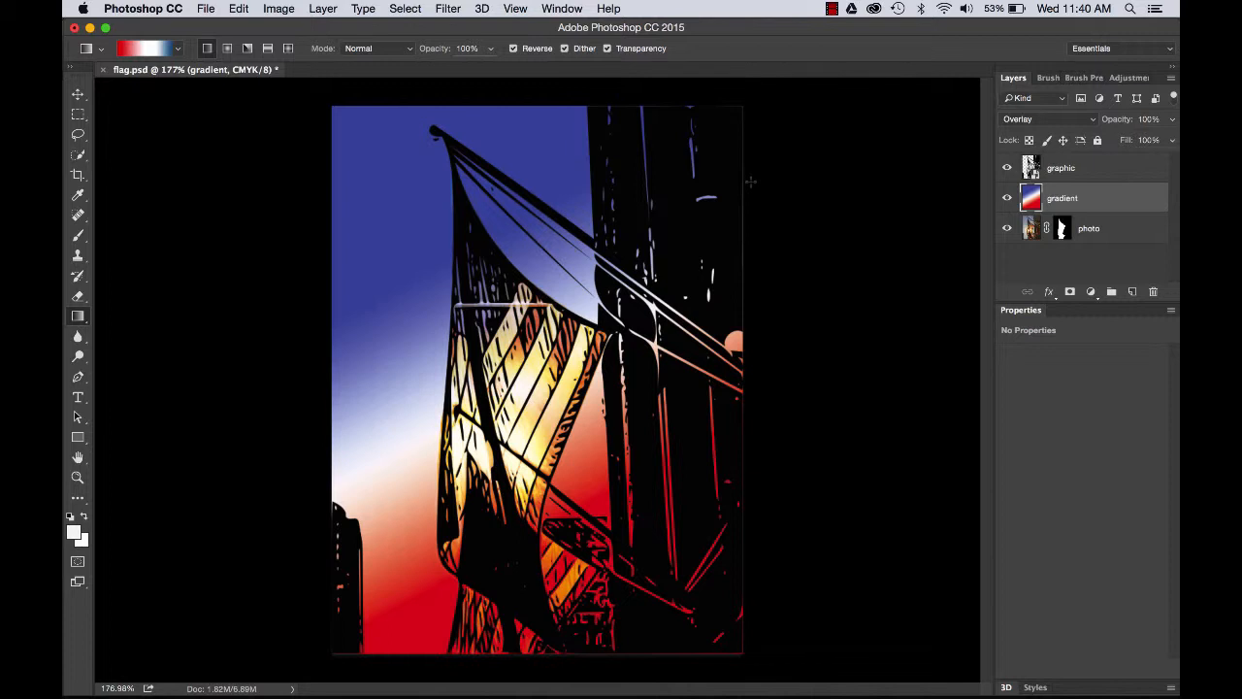
# Switch to Illustrator to view the vector flag graphic in Untitled-4, and return to Photoshop.
pyautogui.moveTo(1009, 684)
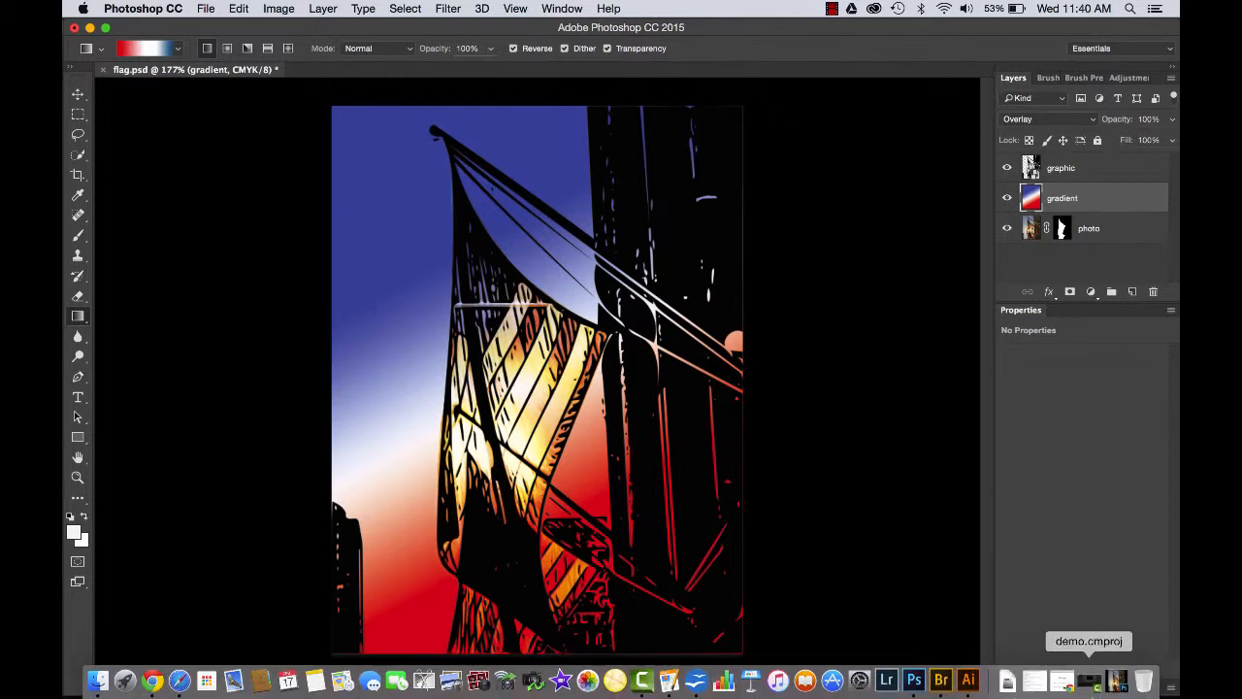
pyautogui.click(969, 681)
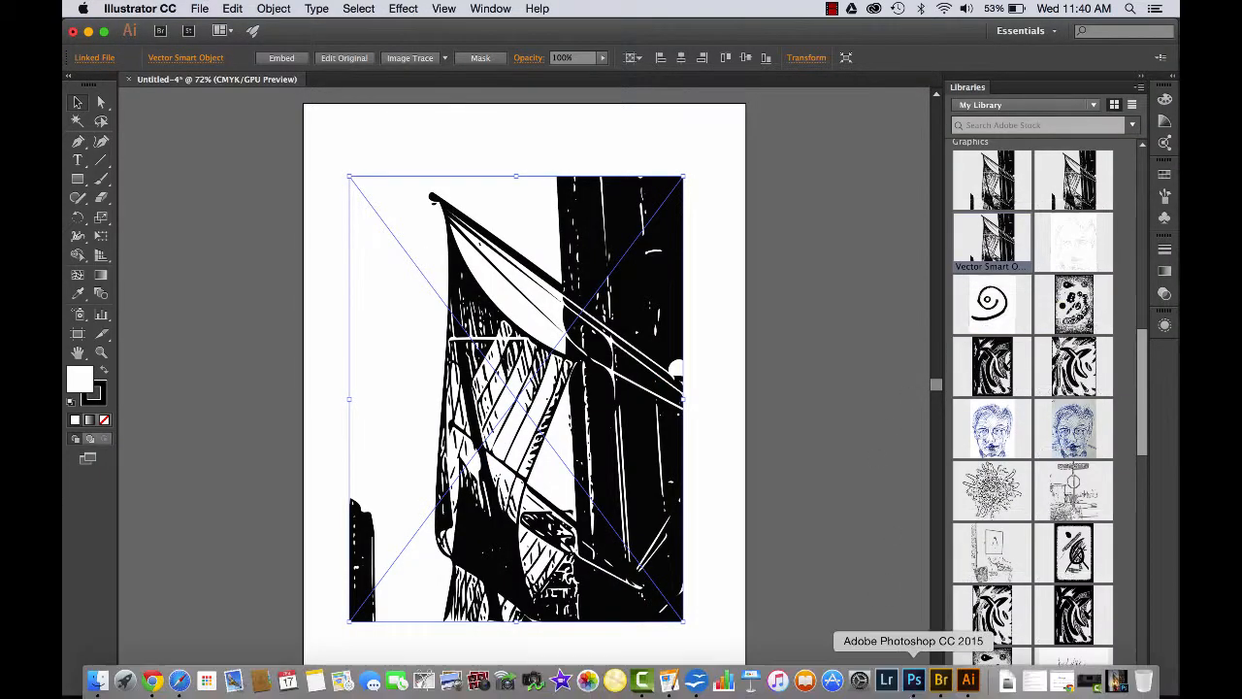
pyautogui.click(914, 682)
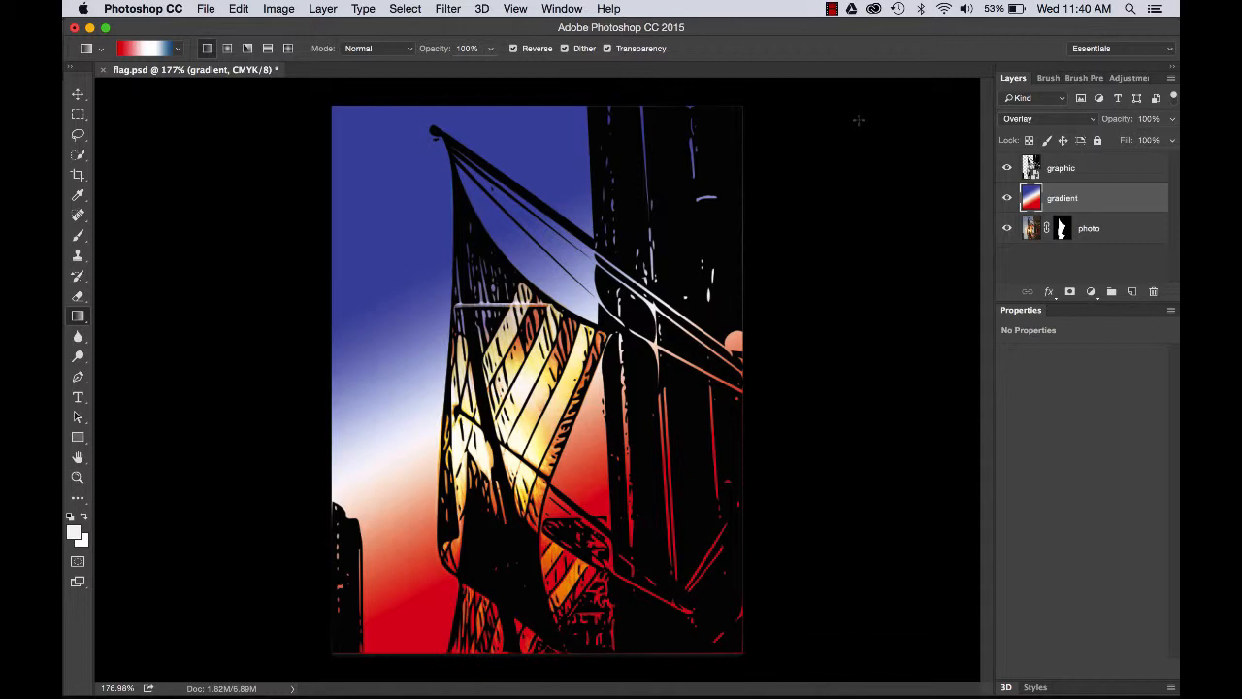
# Switch to Camtasia 2 and open the file commands for the demo.cmproj project.
pyautogui.click(643, 681)
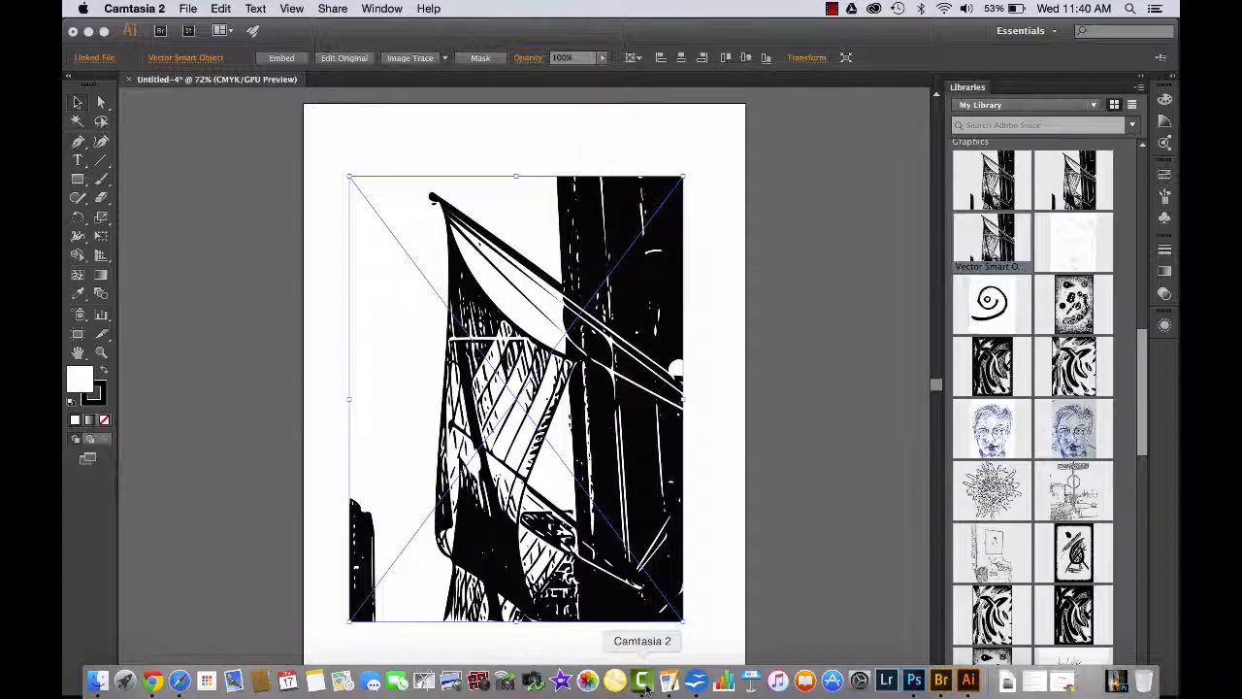
pyautogui.click(221, 9)
pyautogui.moveTo(189, 8)
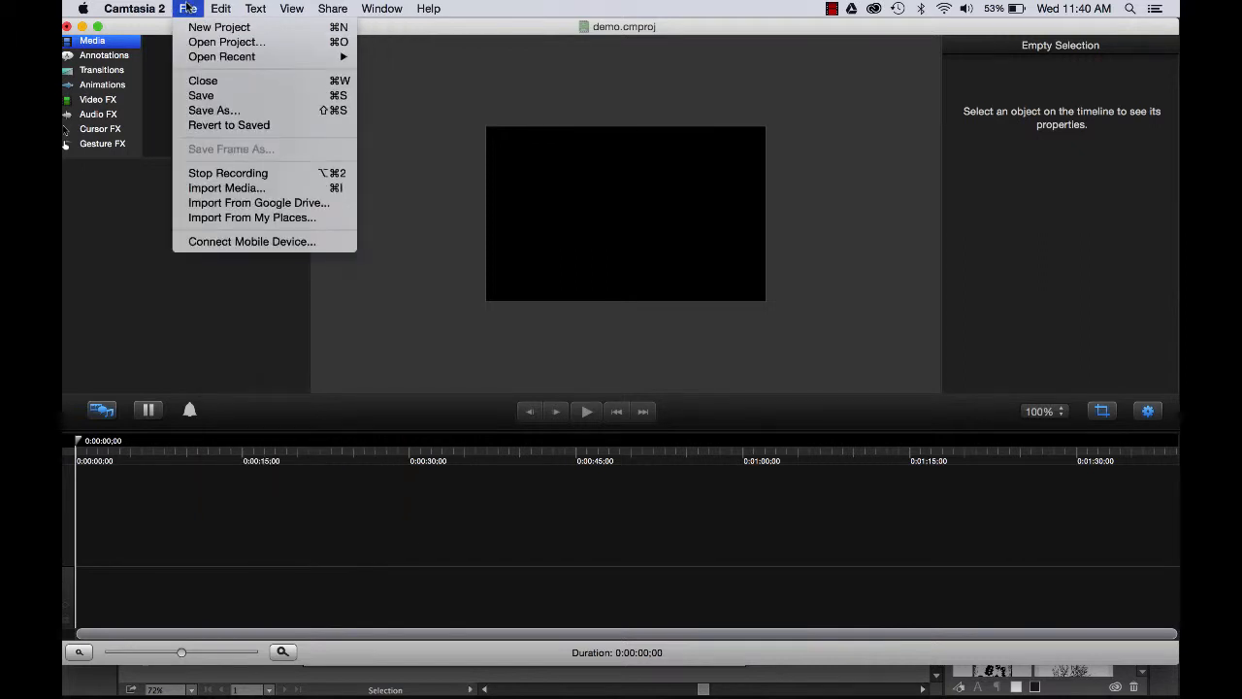